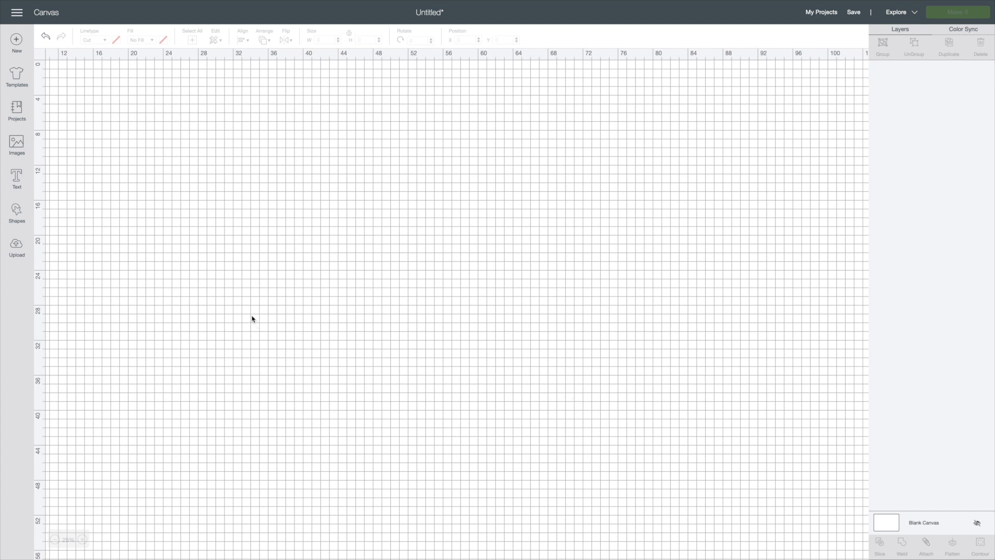
# Step: Add a first name as text, enlarge it to about 52.4 in wide and place it near the middle of the canvas
pyautogui.click(8, 171)
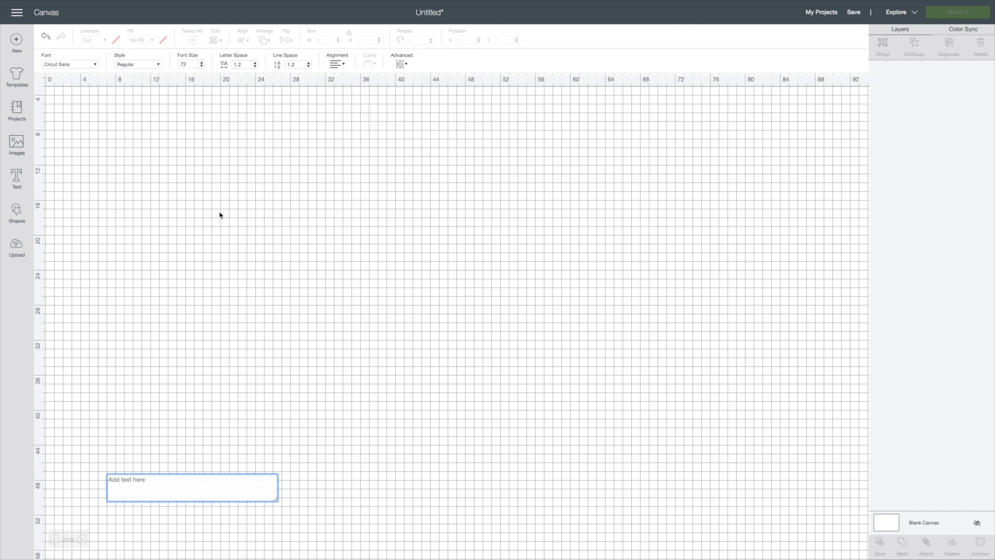
pyautogui.write('Samantha')
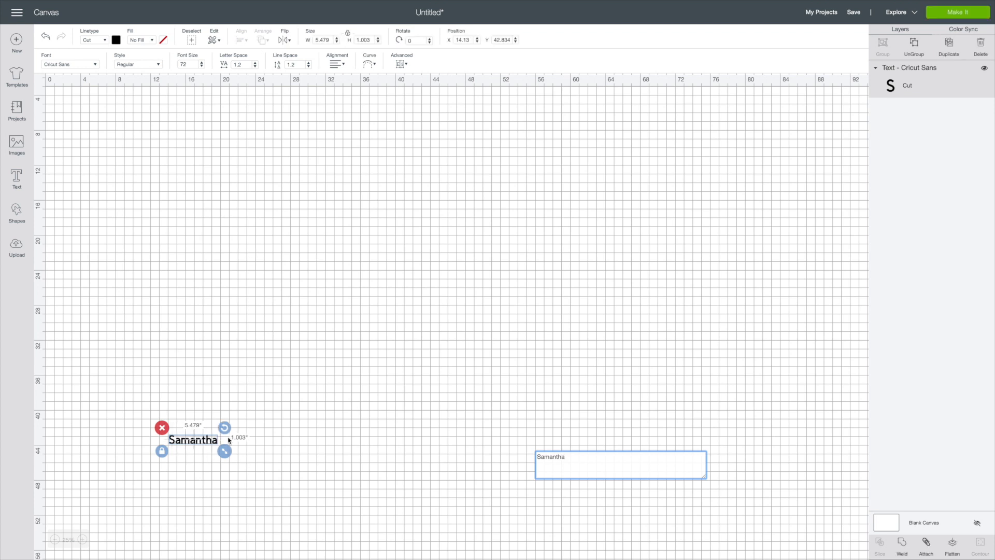
pyautogui.moveTo(224, 451); pyautogui.dragTo(634, 524)
pyautogui.click(485, 468)
pyautogui.moveTo(483, 465); pyautogui.dragTo(511, 248)
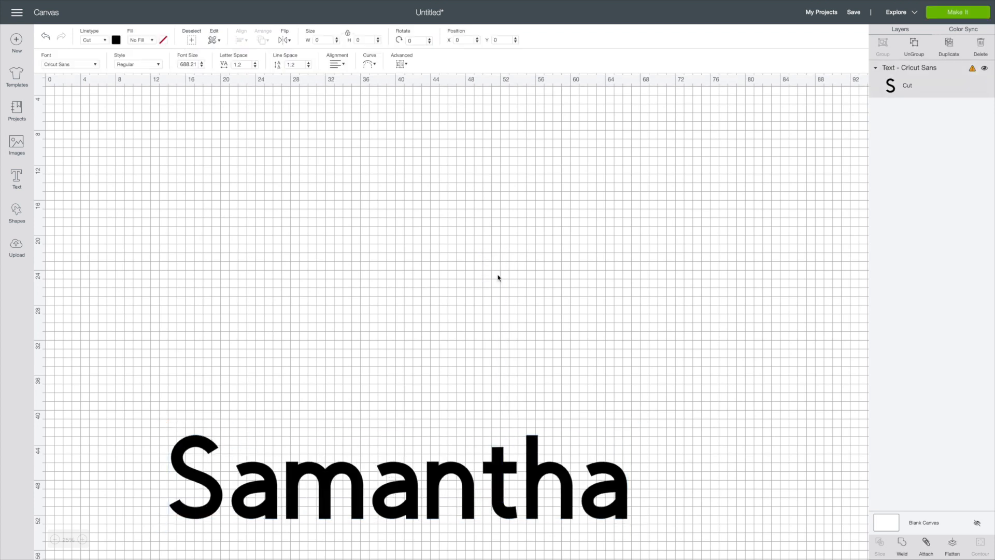
pyautogui.moveTo(429, 473); pyautogui.dragTo(450, 283)
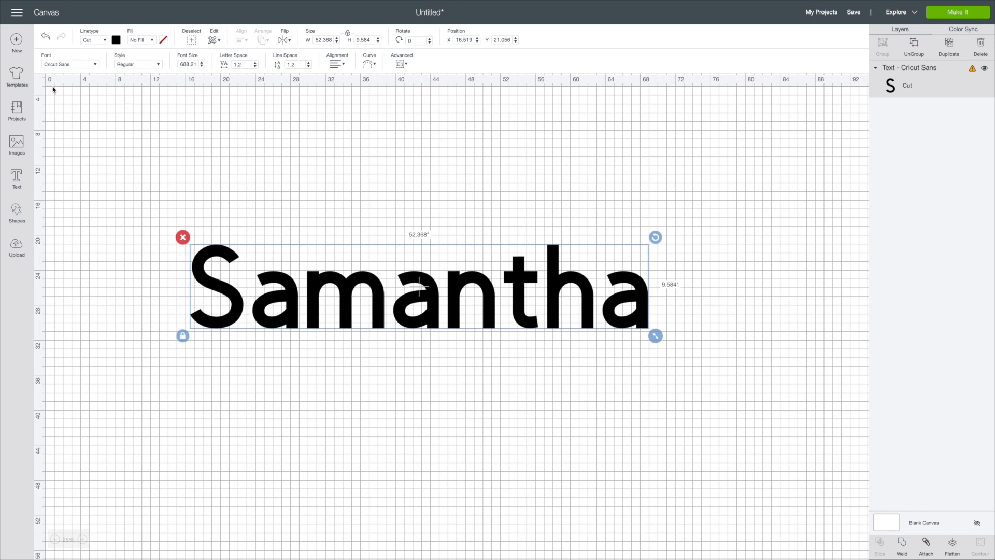
# Step: Change the name's font to Alexis Mattox - Emma Rae
pyautogui.click(66, 67)
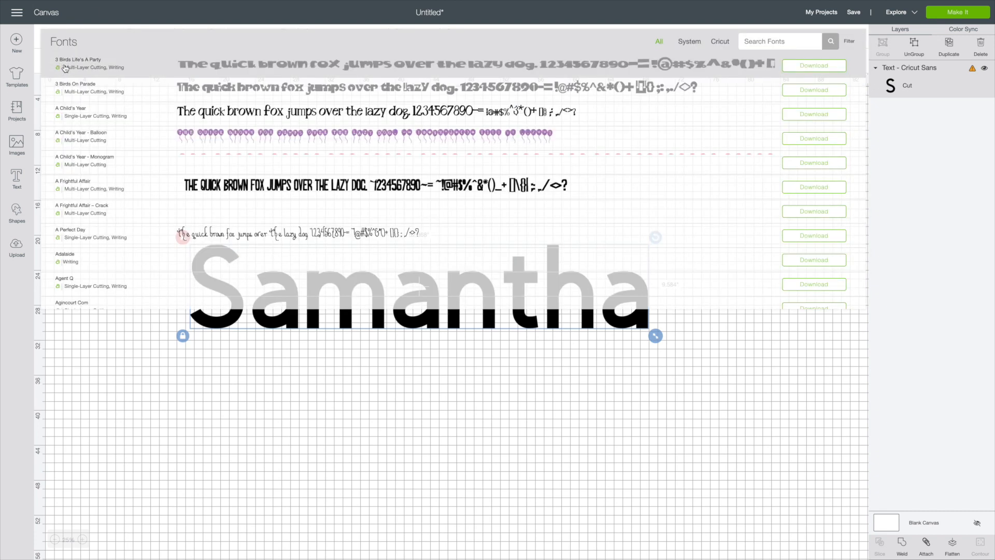
pyautogui.scroll(-1, 116, 120)
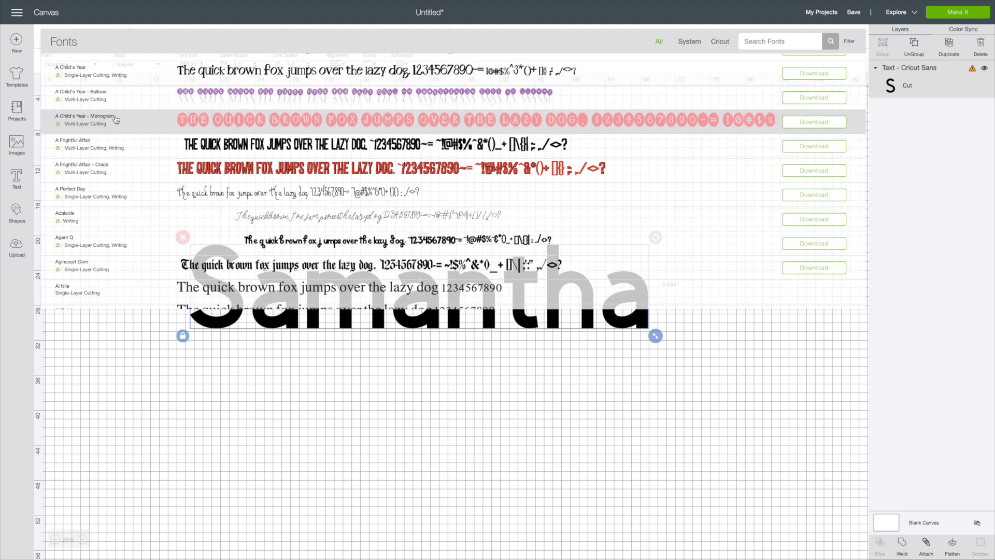
pyautogui.scroll(-4, 116, 119)
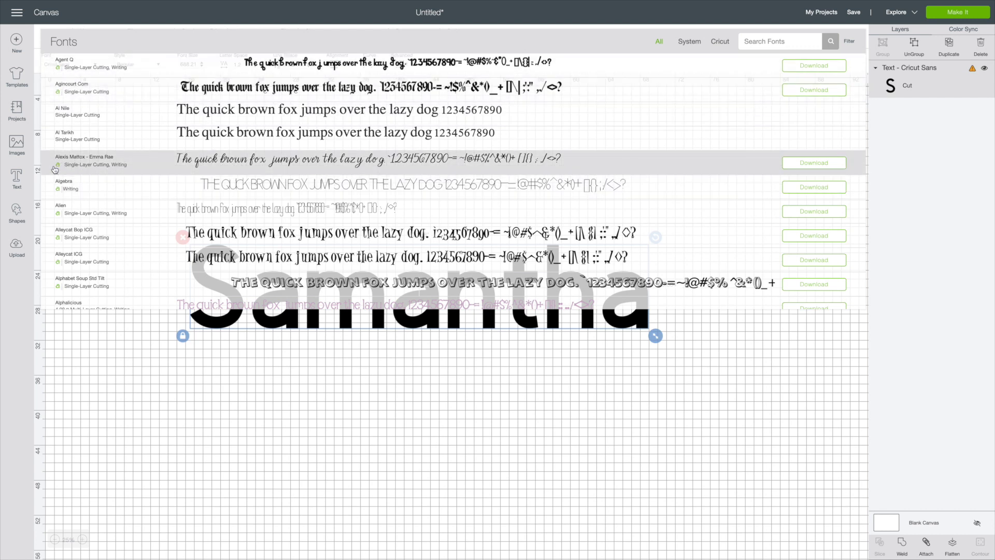
pyautogui.click(220, 167)
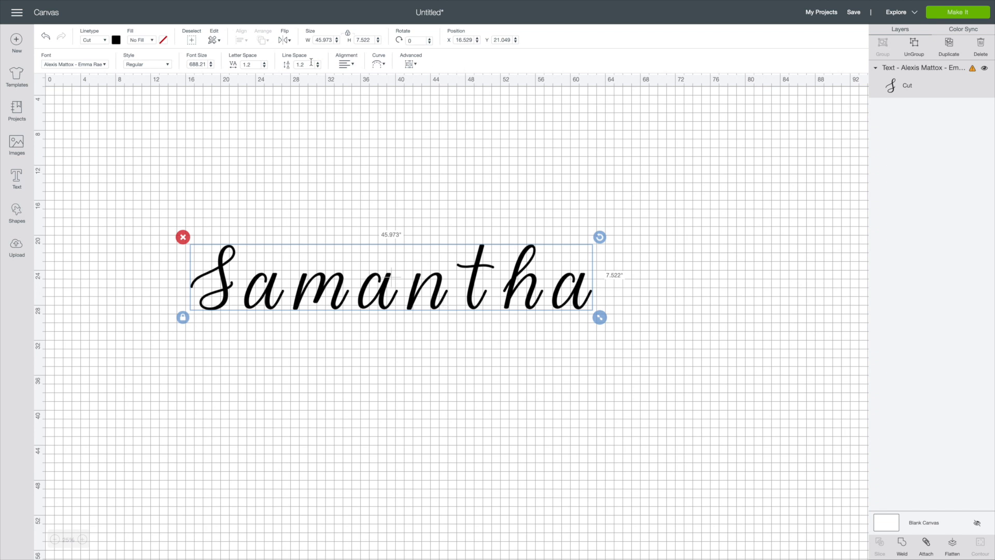
# Step: Reduce the name's letter spacing to -0.8 so the script letters join up
pyautogui.click(266, 66)
pyautogui.click(266, 66)
pyautogui.click(265, 66)
pyautogui.click(265, 66)
pyautogui.click(265, 67)
pyautogui.click(265, 66)
pyautogui.click(265, 67)
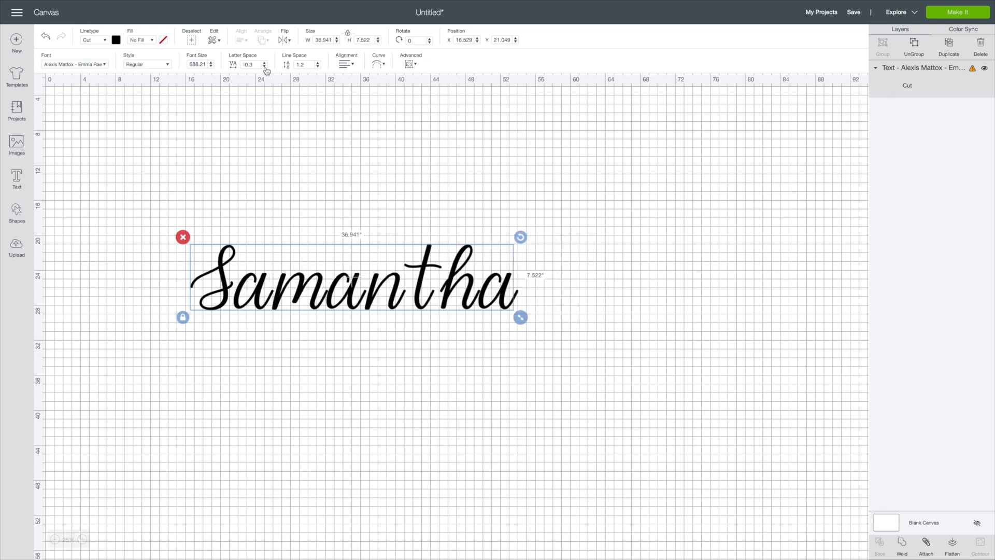
pyautogui.click(265, 66)
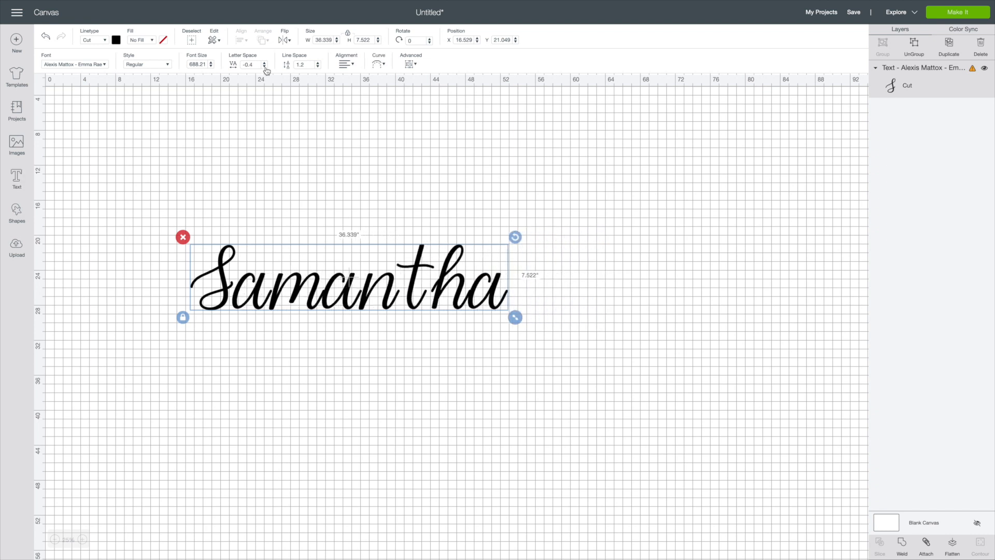
pyautogui.click(265, 67)
pyautogui.click(265, 66)
pyautogui.click(265, 67)
pyautogui.click(265, 67)
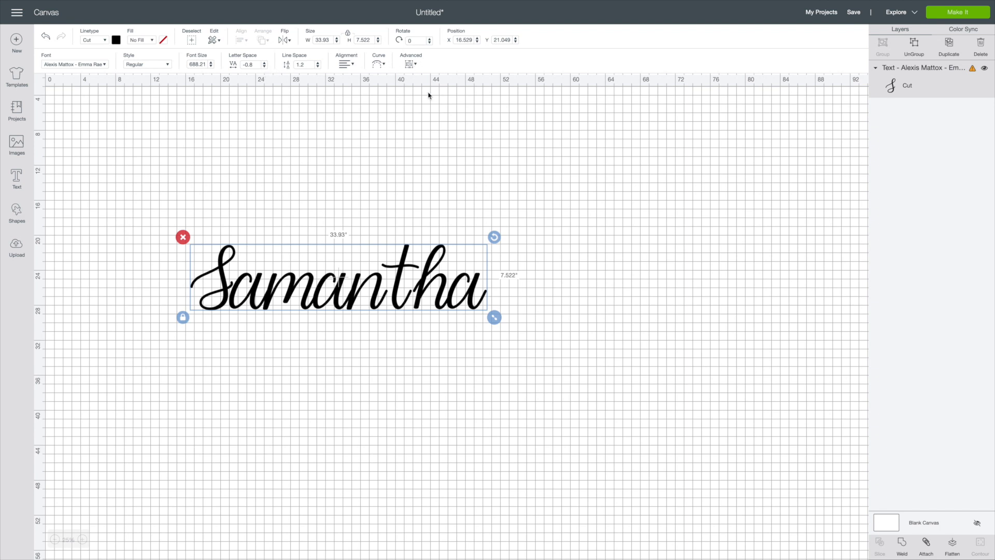
# Step: Ungroup the name to individual letters and move the t left against the n
pyautogui.click(418, 64)
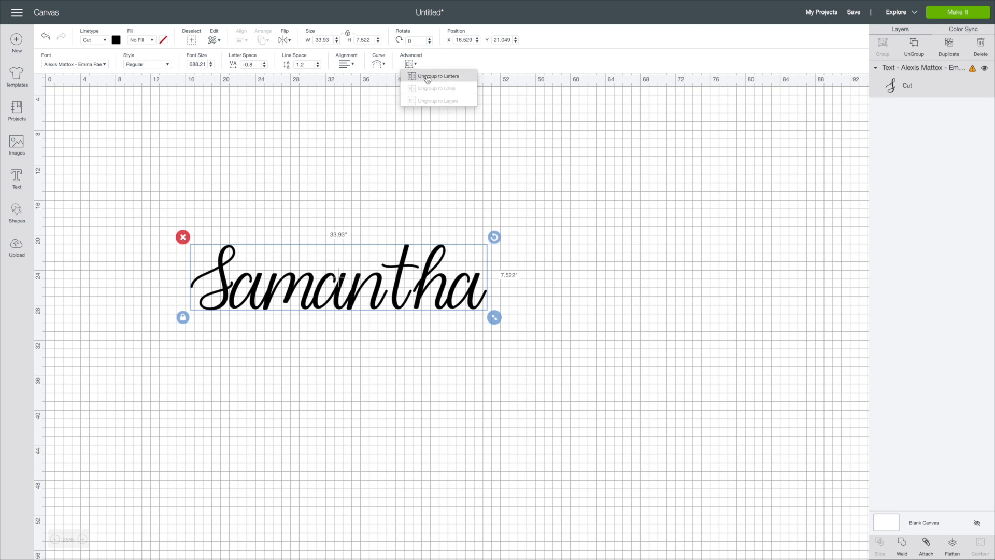
pyautogui.click(427, 77)
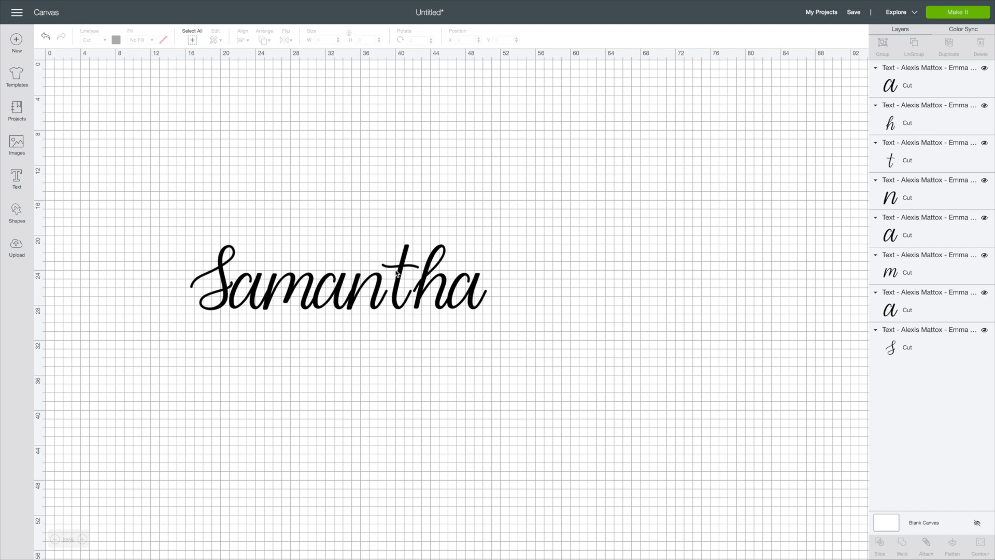
pyautogui.moveTo(400, 273); pyautogui.dragTo(393, 273)
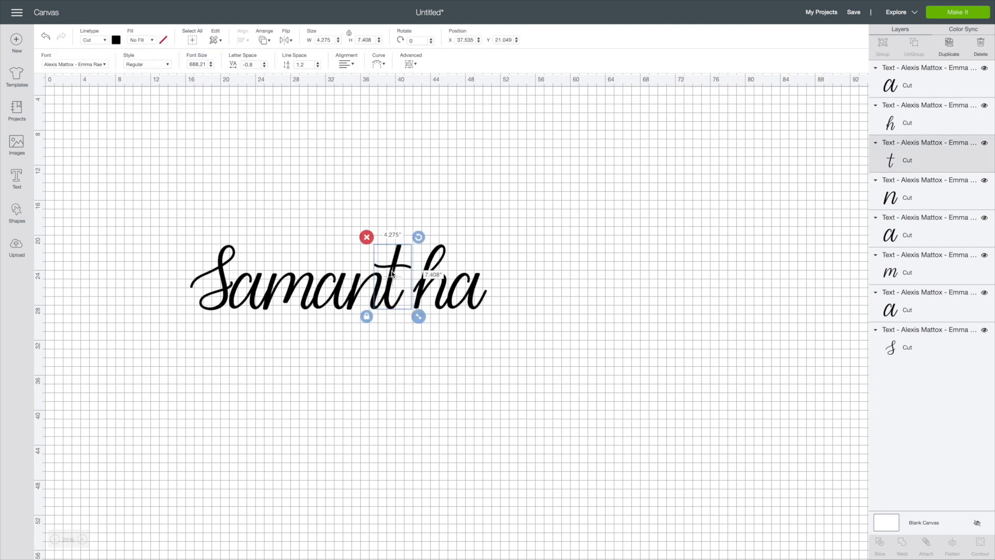
# Step: Nudge the h left to X 40.714 so that it connects with the t
pyautogui.click(424, 286)
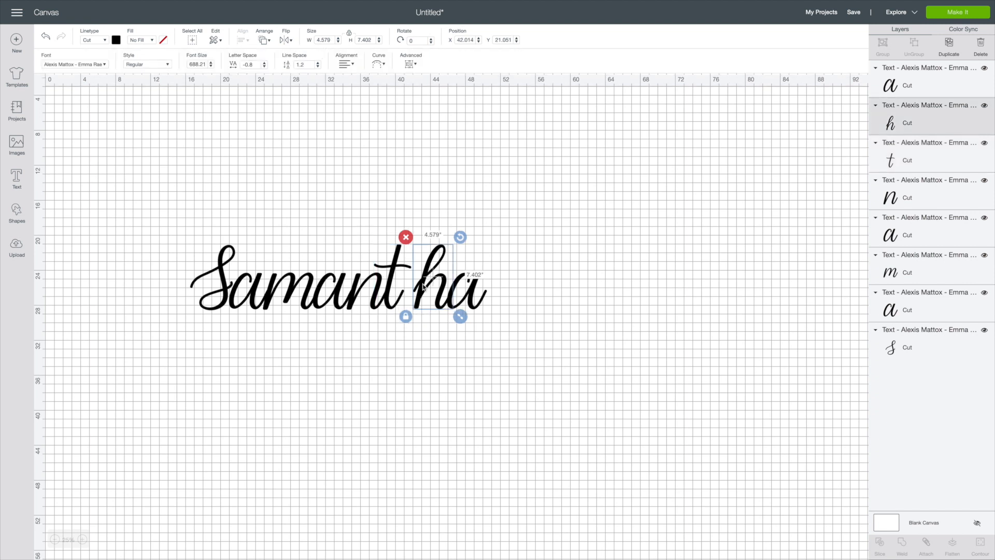
pyautogui.press('Left')
pyautogui.press('Left')
pyautogui.press('Left')
pyautogui.press('Left')
pyautogui.press('Left')
pyautogui.press('Left')
pyautogui.press('Left')
pyautogui.press('Left')
pyautogui.press('Left')
pyautogui.press('Left')
pyautogui.press('Left')
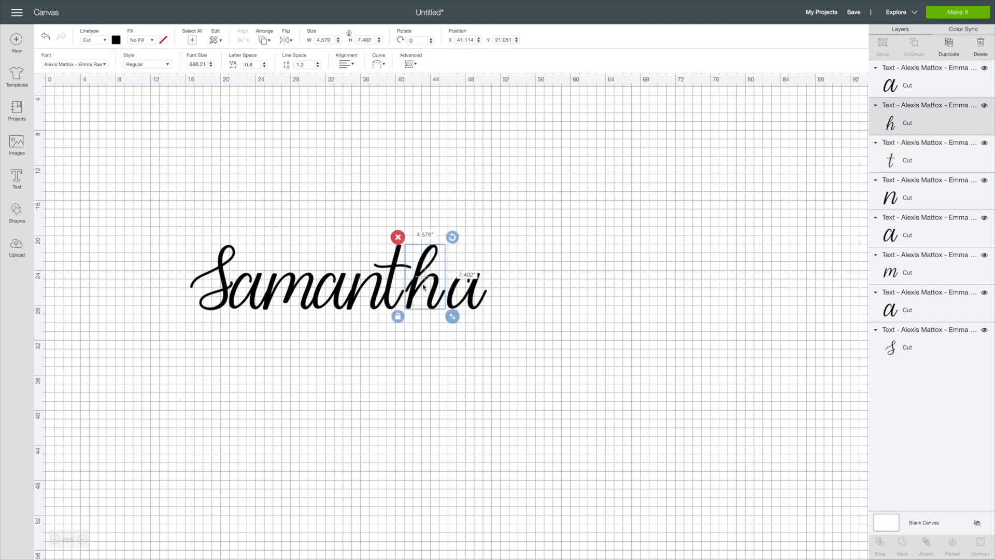
pyautogui.press('Left')
pyautogui.press('Left')
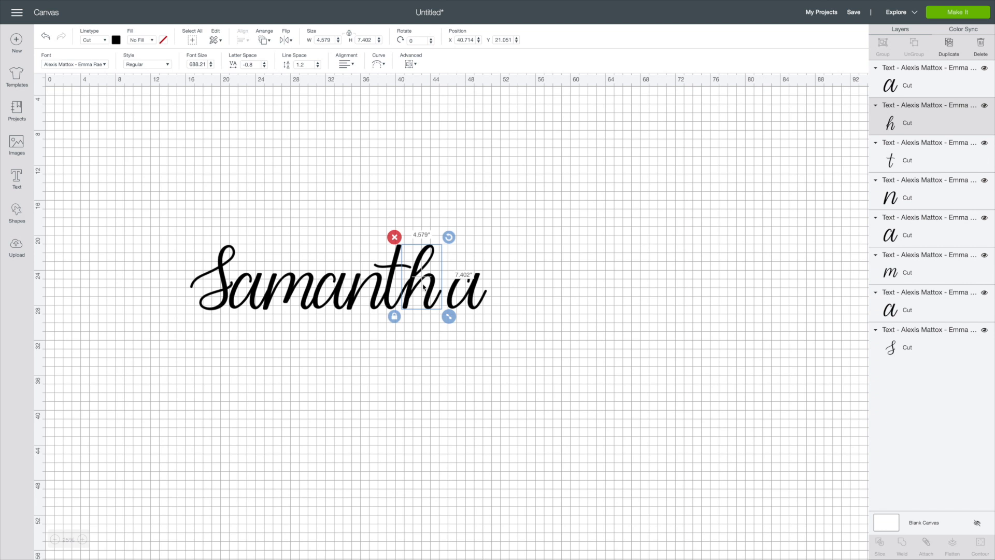
# Step: Move the final a left against the h and weld all the letters into one shape
pyautogui.click(507, 303)
pyautogui.moveTo(465, 297); pyautogui.dragTo(452, 294)
pyautogui.click(545, 296)
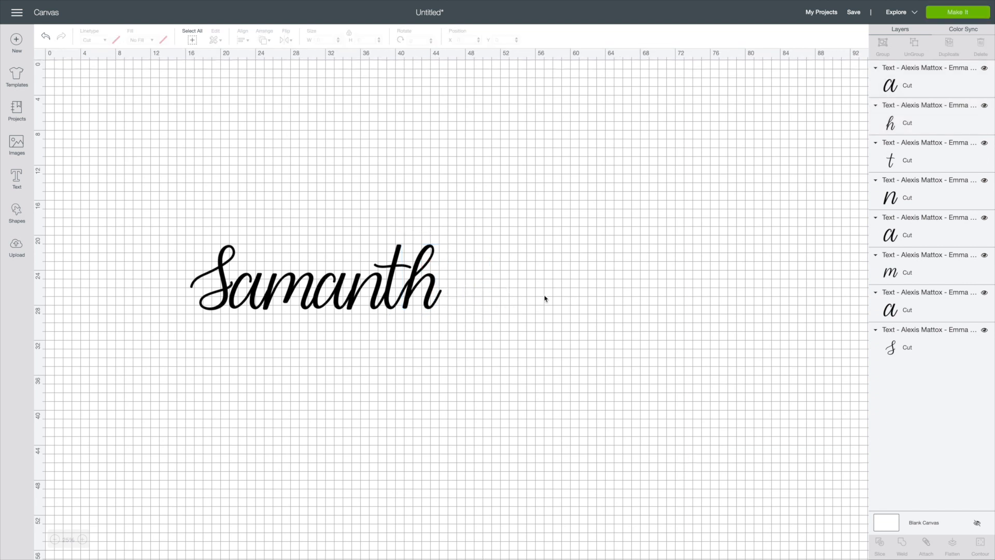
pyautogui.moveTo(139, 213); pyautogui.dragTo(512, 363)
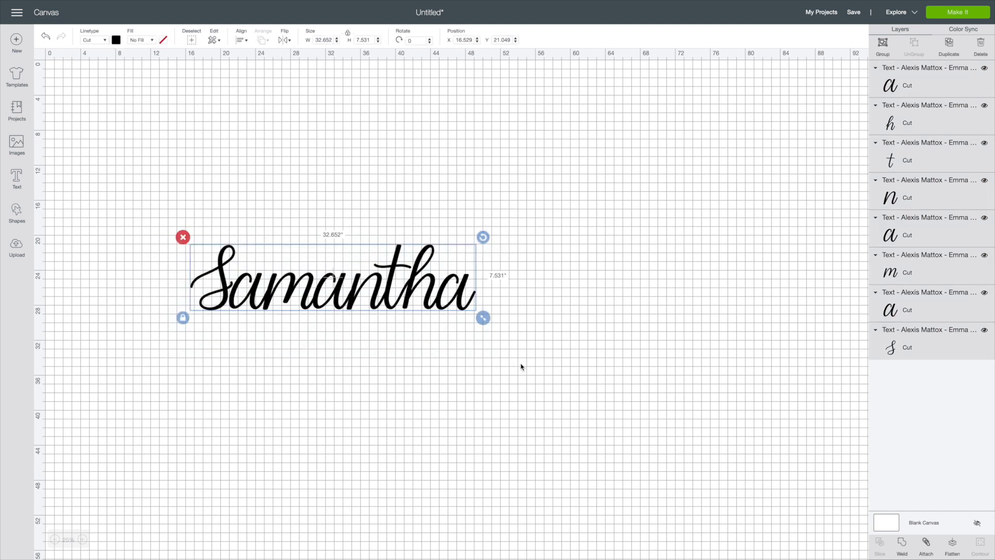
pyautogui.click(902, 544)
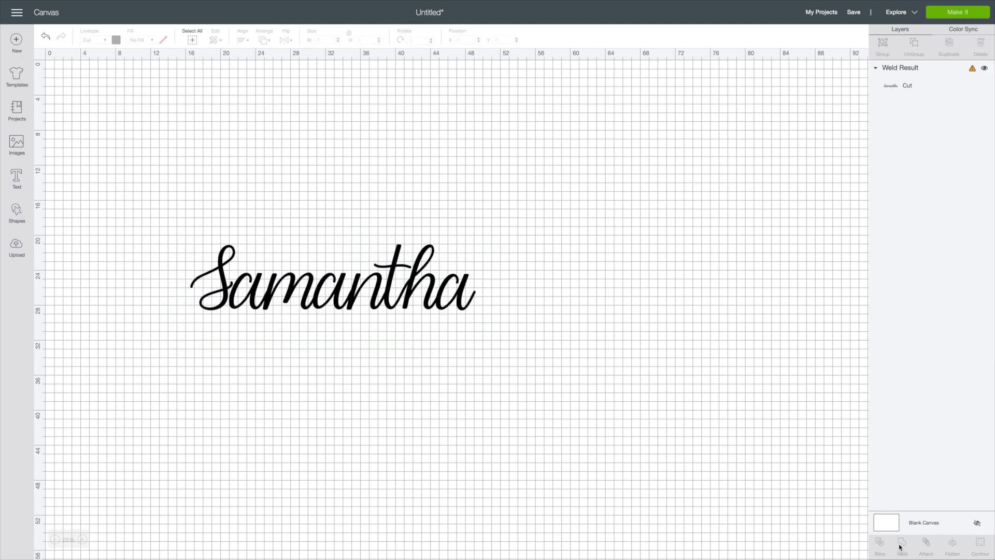
# Step: Enlarge the welded name to about 41.5 in wide and move it to the upper part of the canvas
pyautogui.moveTo(375, 314); pyautogui.dragTo(453, 322)
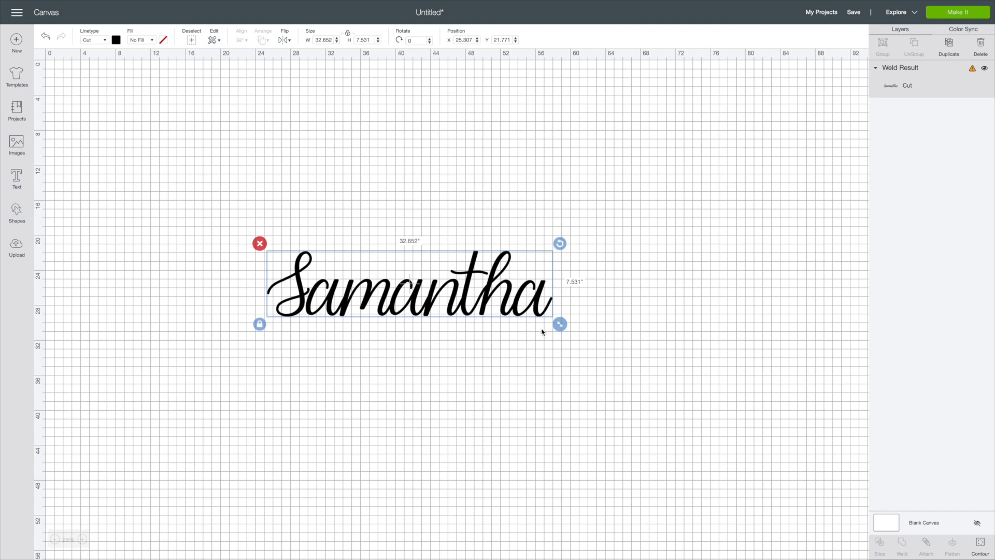
pyautogui.moveTo(560, 324); pyautogui.dragTo(640, 384)
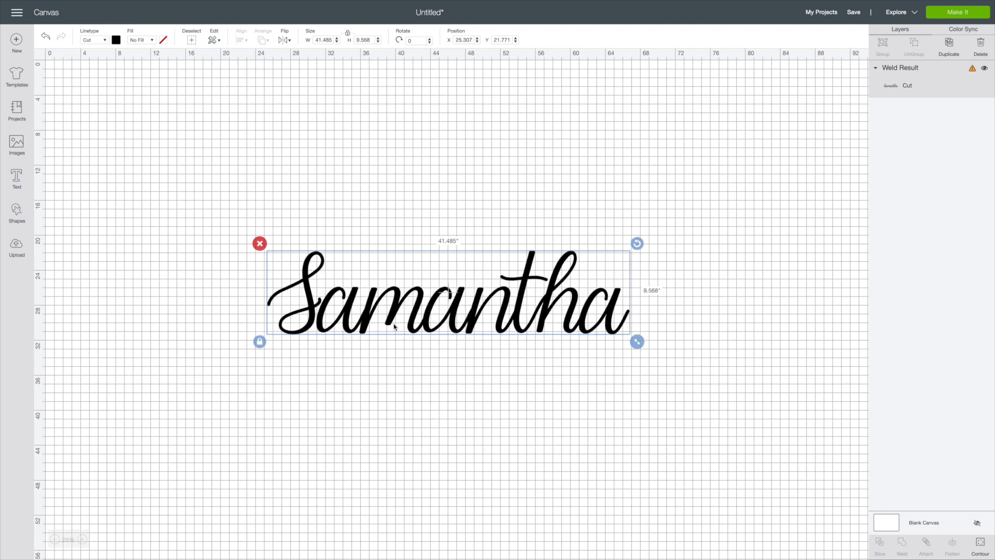
pyautogui.moveTo(404, 316); pyautogui.dragTo(334, 230)
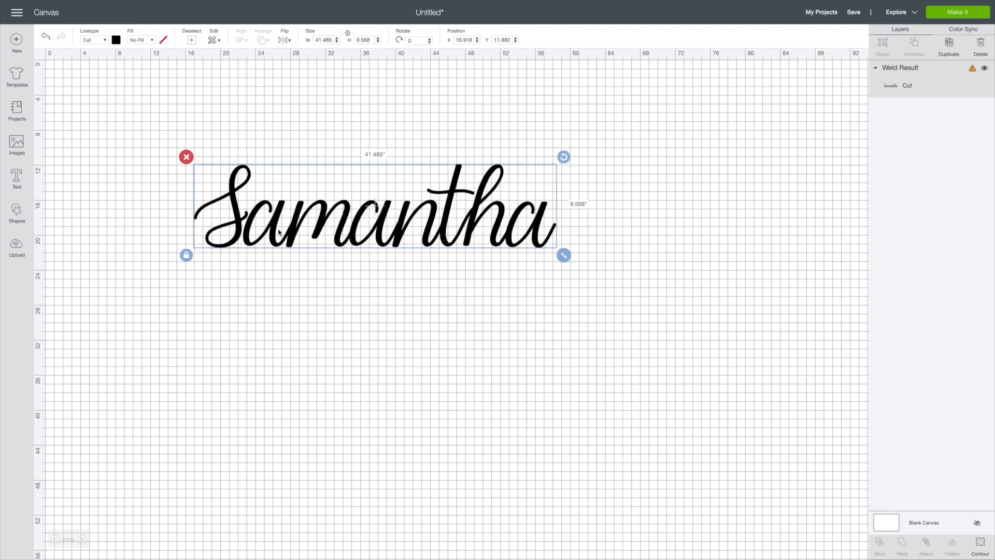
# Step: Add a first name as a second text below the welded one, enlarged to about 33.4 in wide
pyautogui.click(17, 178)
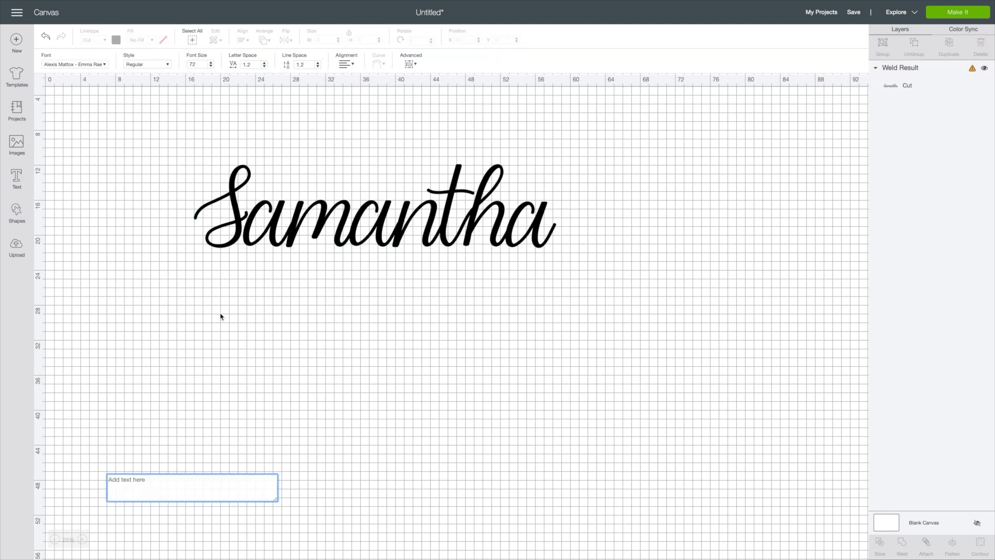
pyautogui.write('Sama')
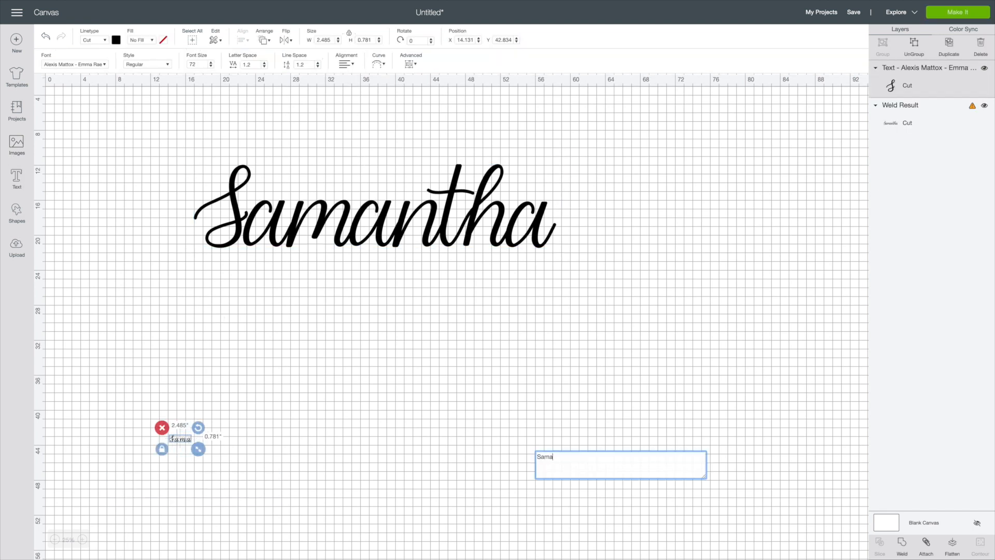
pyautogui.write('tha')
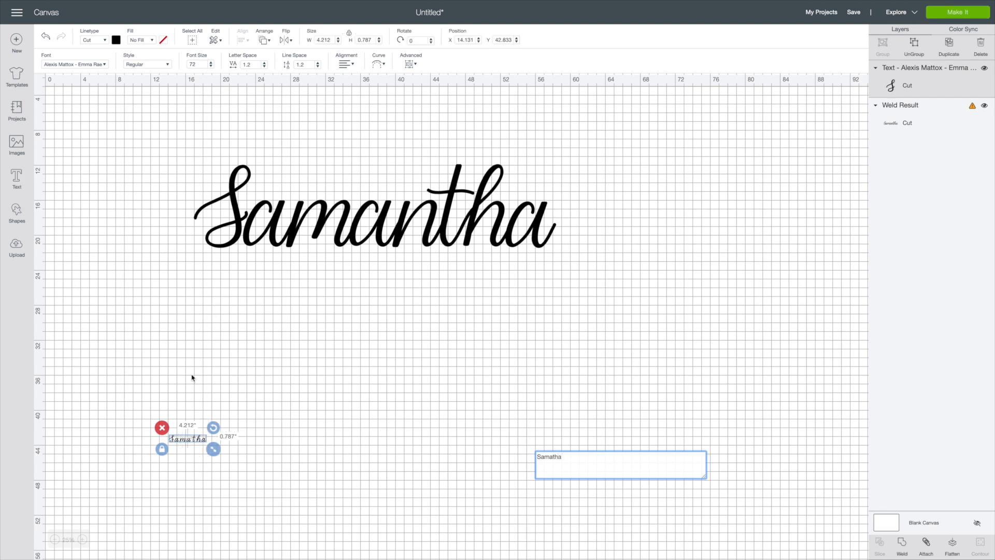
pyautogui.moveTo(209, 446); pyautogui.dragTo(490, 382)
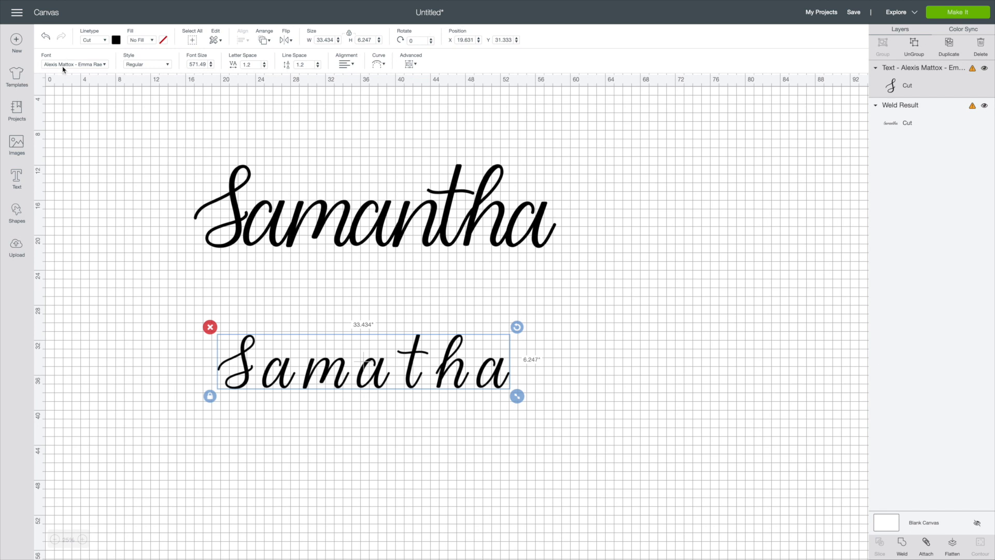
# Step: Change the second name's font to Apple Chancery
pyautogui.click(62, 67)
pyautogui.scroll(-1, 130, 129)
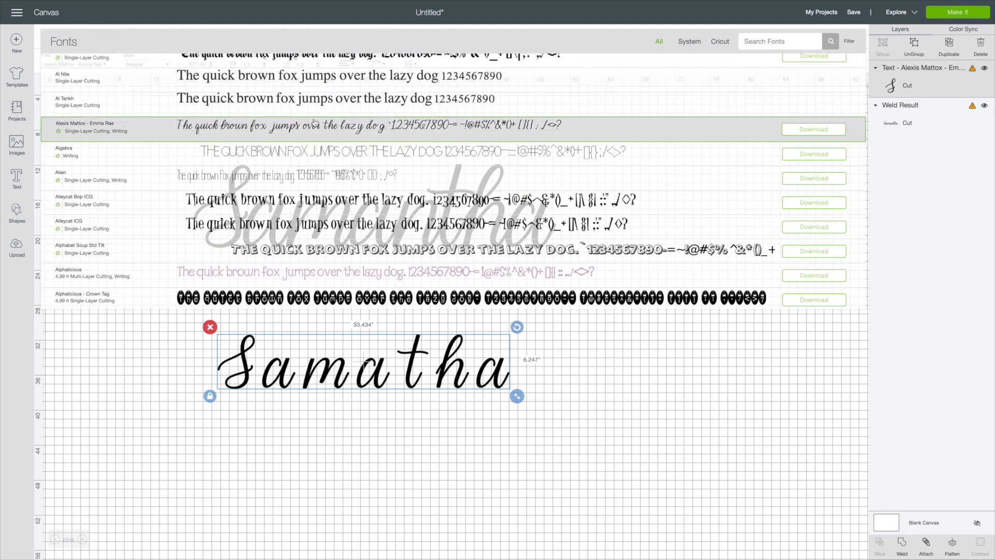
pyautogui.scroll(-10, 205, 165)
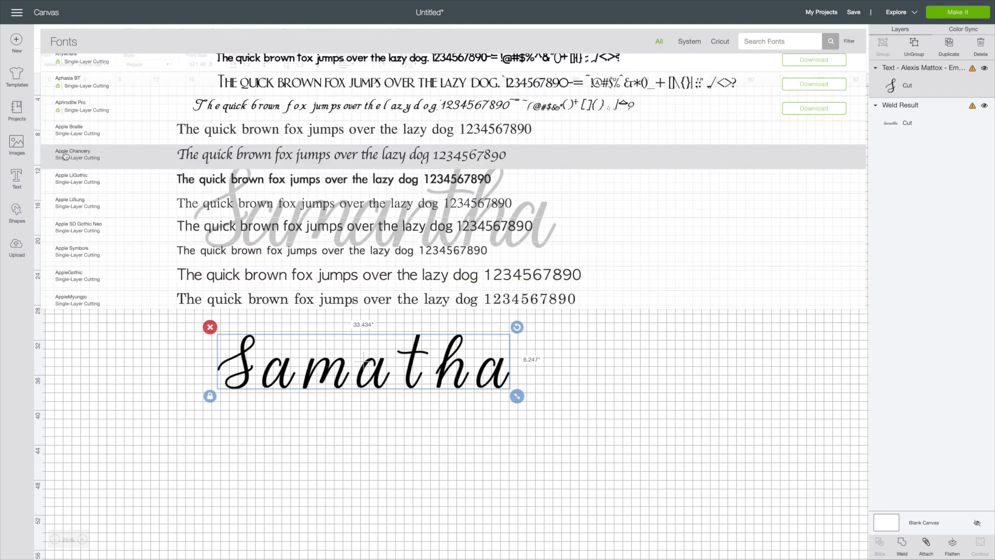
pyautogui.click(213, 158)
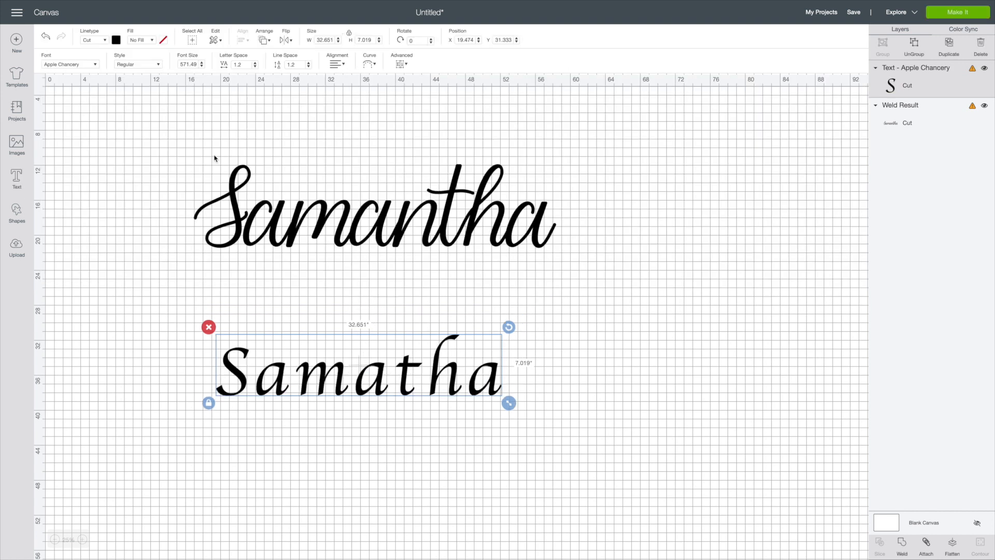
# Step: Set the second name's letter spacing to 0.3 and enlarge it to about 38.3 in wide
pyautogui.moveTo(509, 403); pyautogui.dragTo(575, 419)
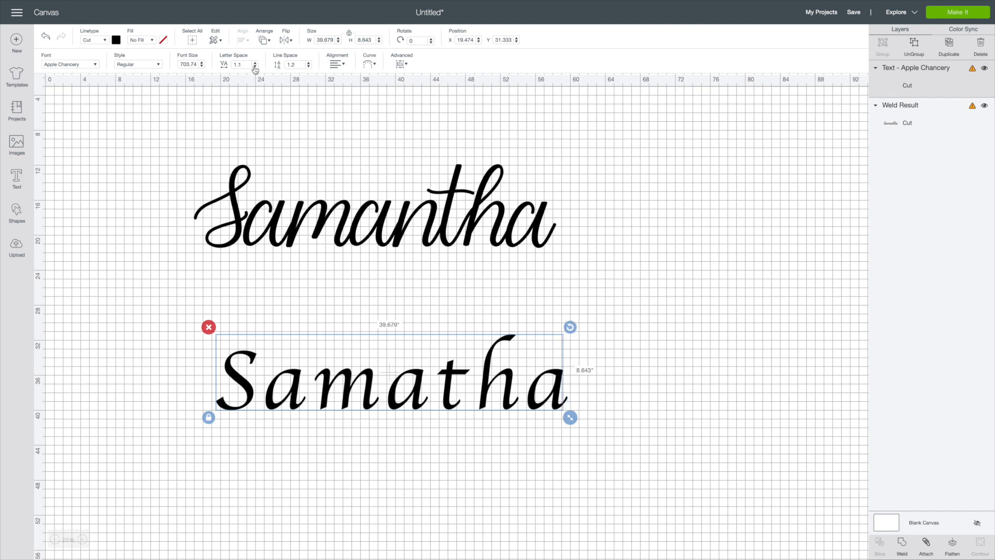
pyautogui.click(255, 67)
pyautogui.click(255, 67)
pyautogui.click(256, 67)
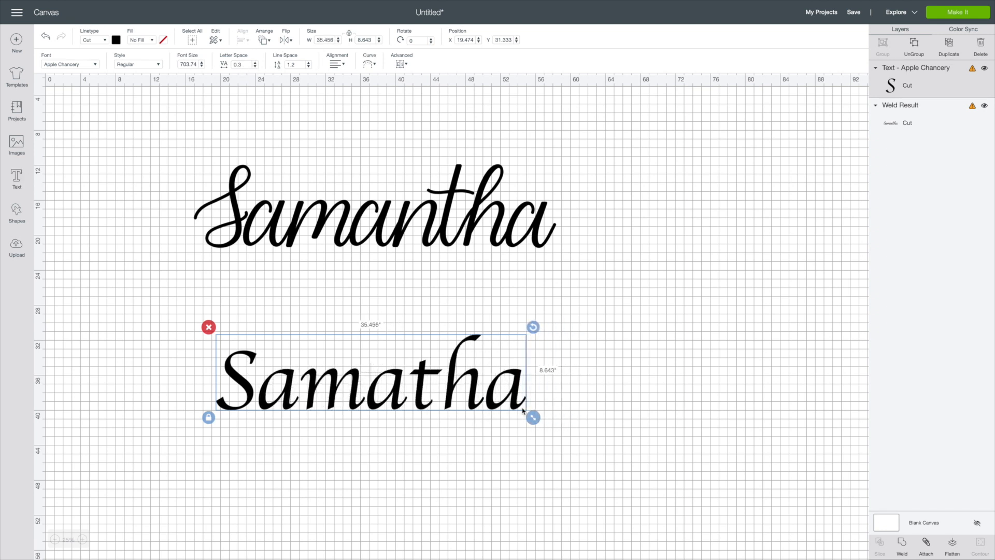
pyautogui.moveTo(533, 417); pyautogui.dragTo(557, 424)
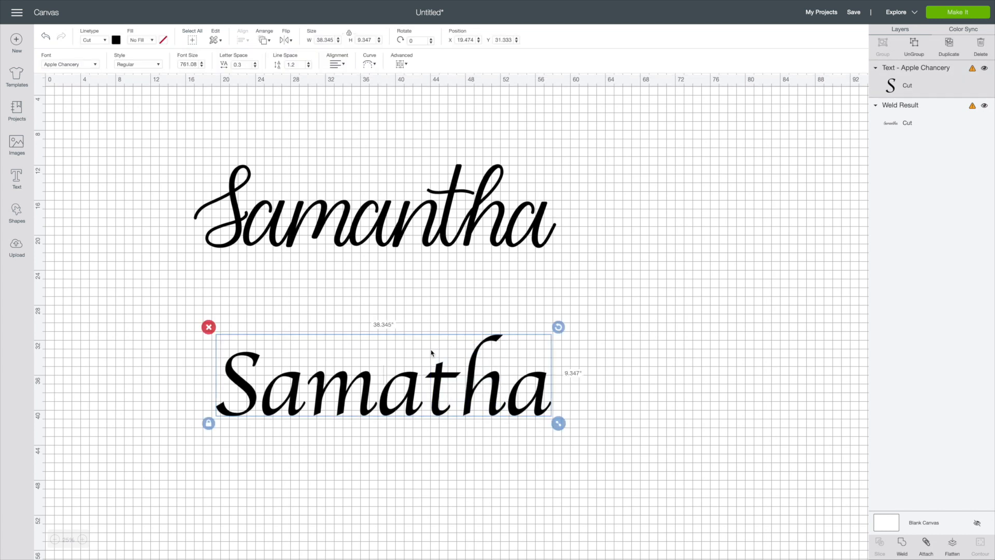
pyautogui.moveTo(425, 365); pyautogui.dragTo(408, 325)
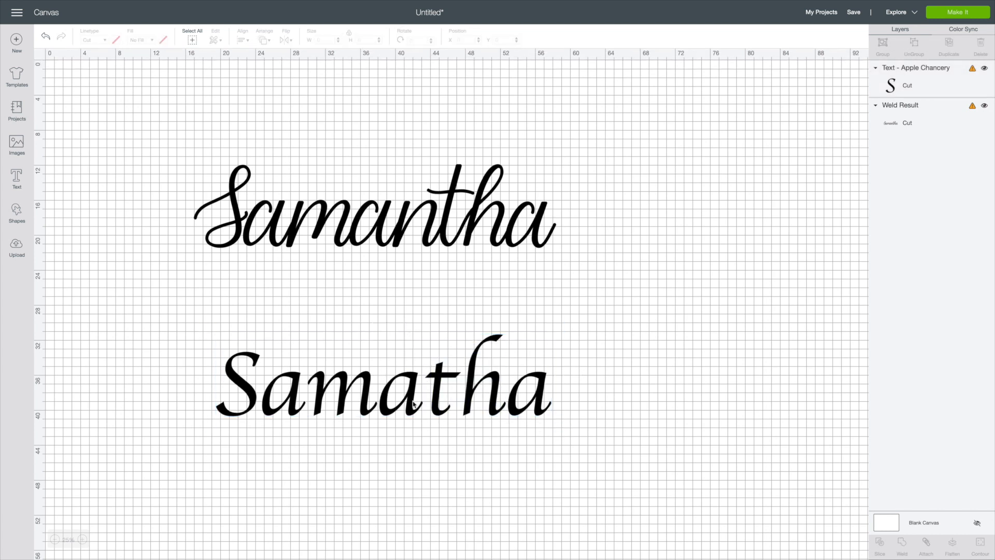
pyautogui.moveTo(414, 403); pyautogui.dragTo(401, 314)
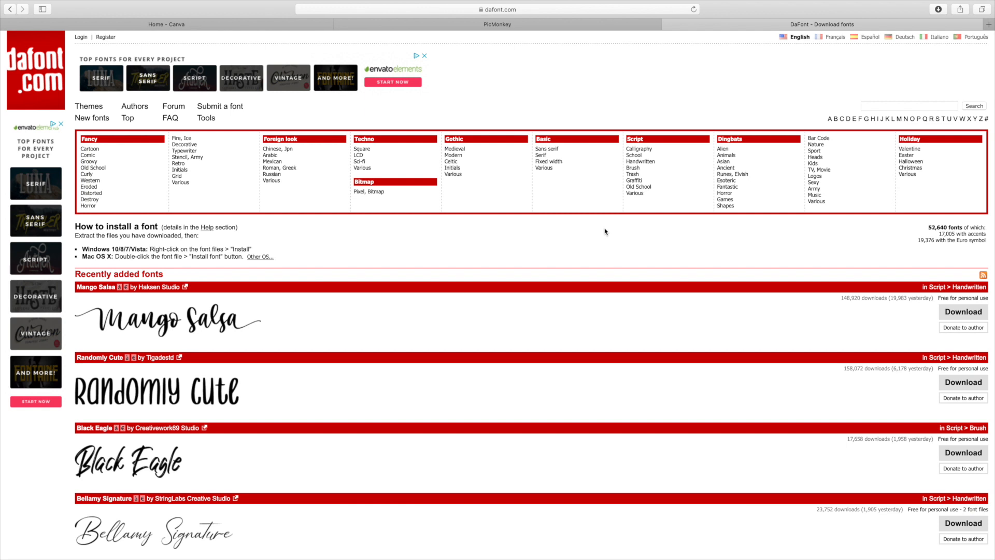
# Step: Download the Mango Salsa font from the recently added fonts on DaFont
pyautogui.scroll(-3, 540, 316)
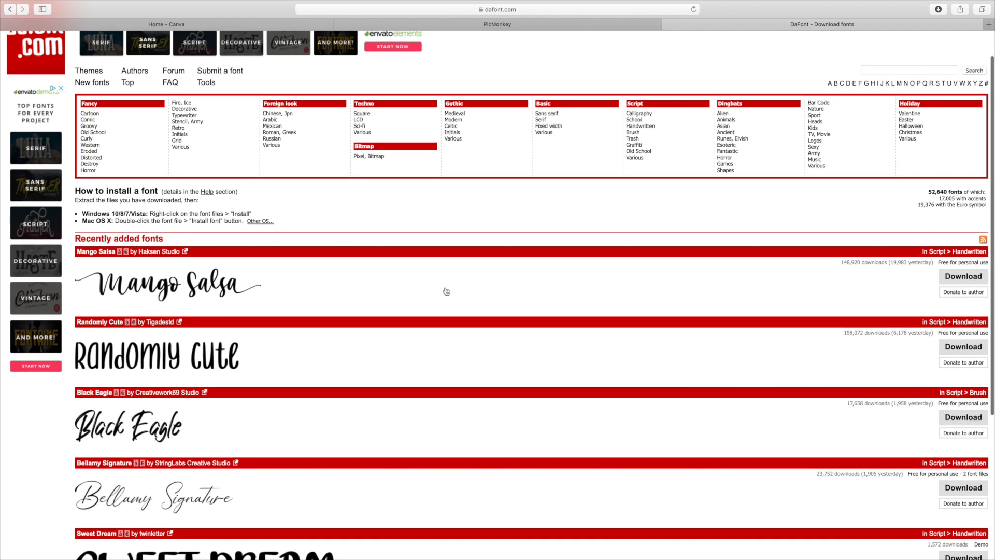
pyautogui.scroll(3, 440, 305)
pyautogui.scroll(-5, 438, 304)
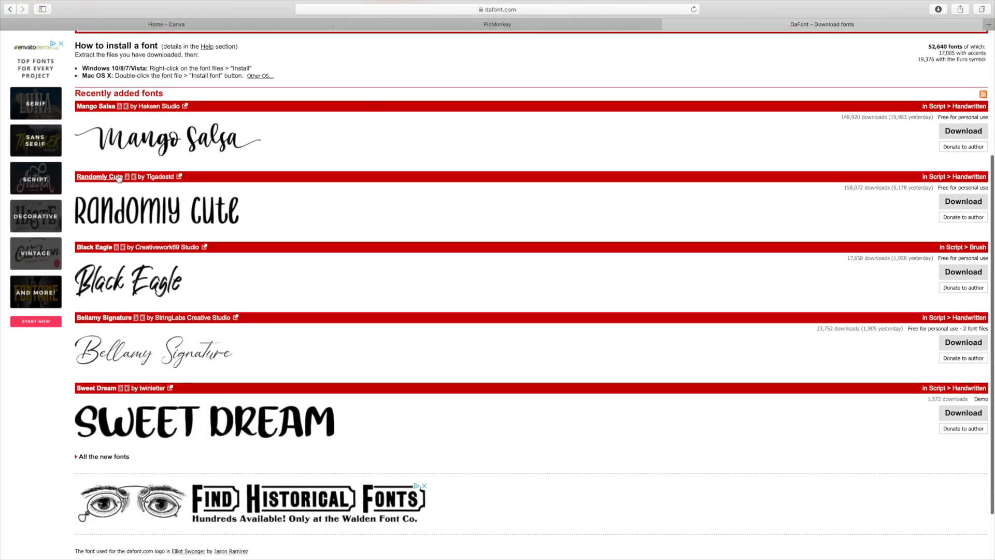
pyautogui.scroll(1, 104, 110)
pyautogui.scroll(5, 164, 141)
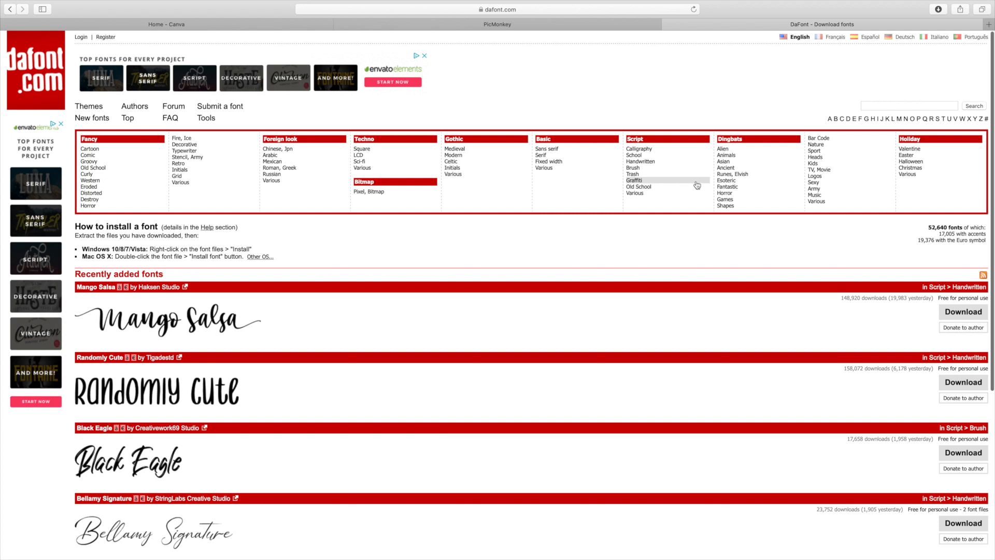
pyautogui.scroll(-1, 697, 185)
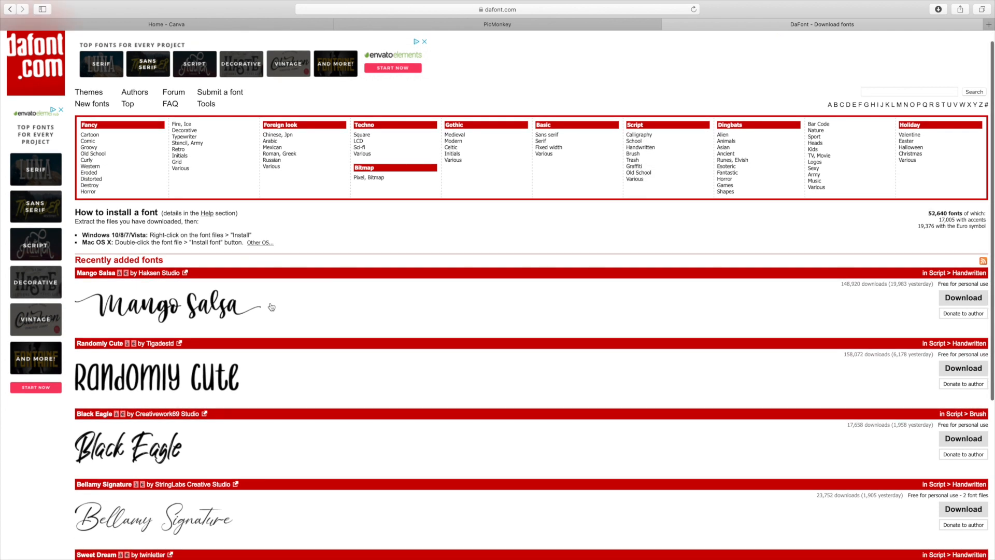
pyautogui.click(960, 301)
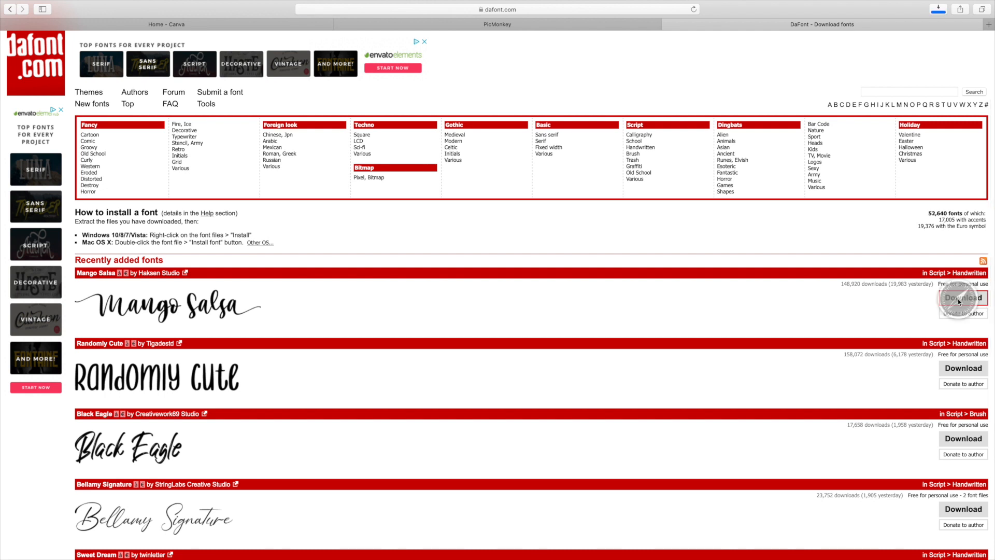
# Step: Open the downloaded mango_salsa.zip and install the font file Mango Salsa - Personal Use.ttf
pyautogui.click(939, 9)
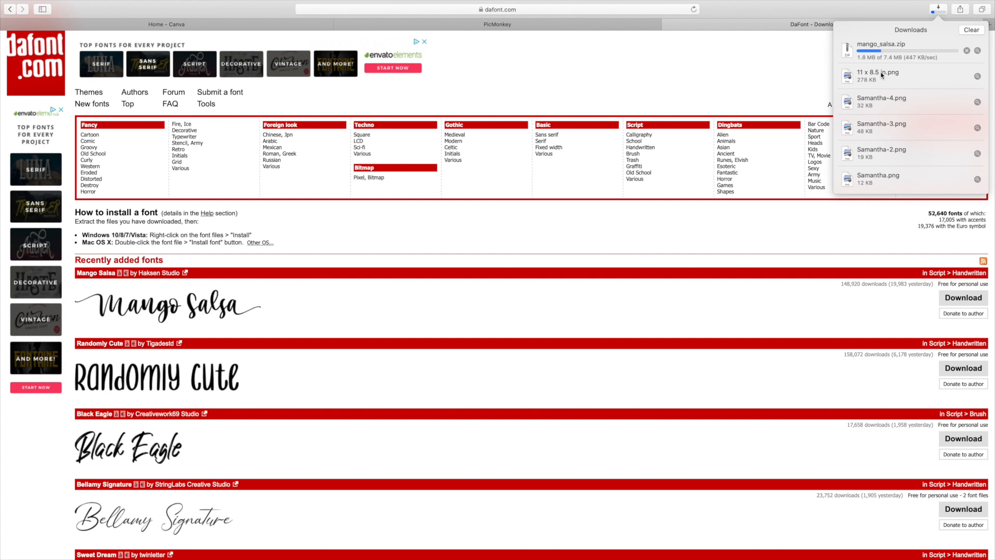
pyautogui.doubleClick(854, 51)
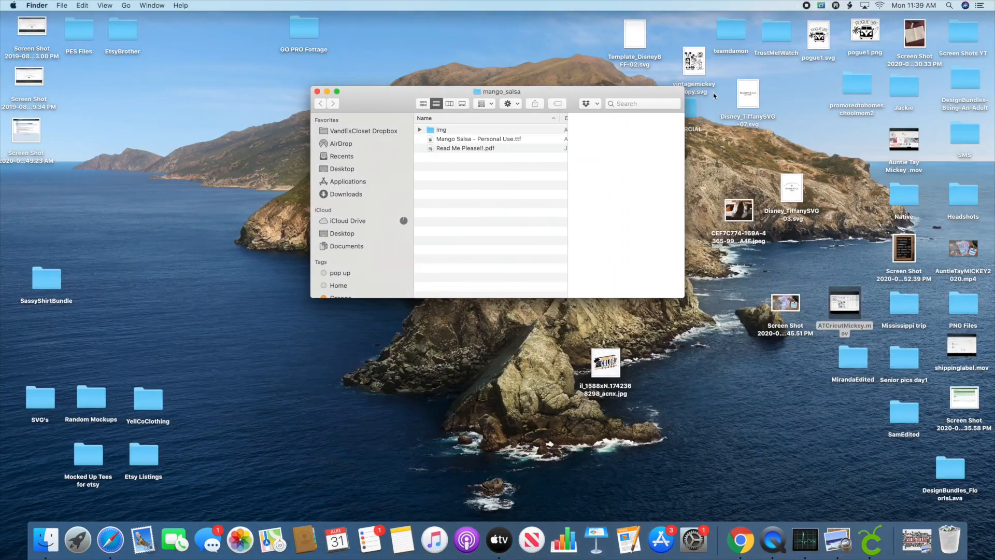
pyautogui.doubleClick(520, 140)
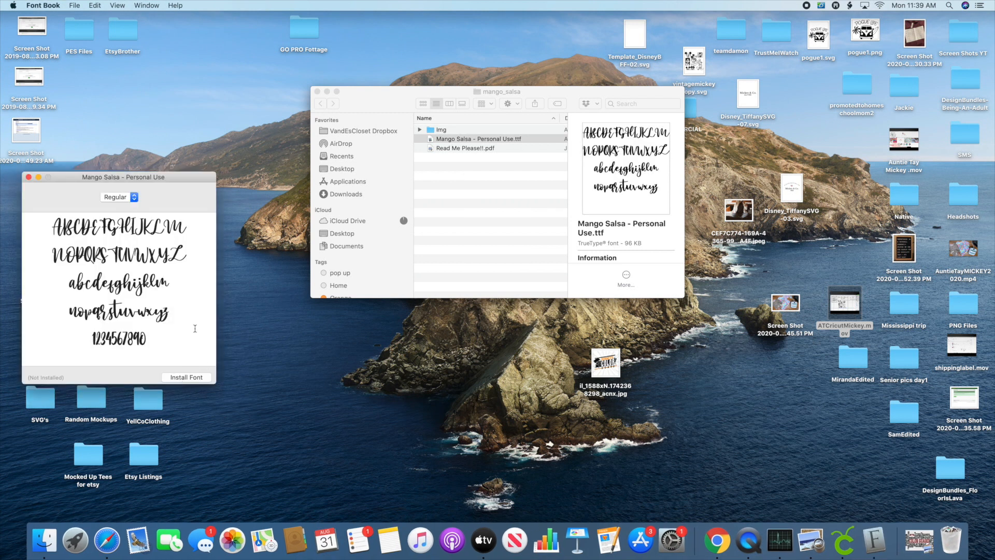
pyautogui.click(185, 378)
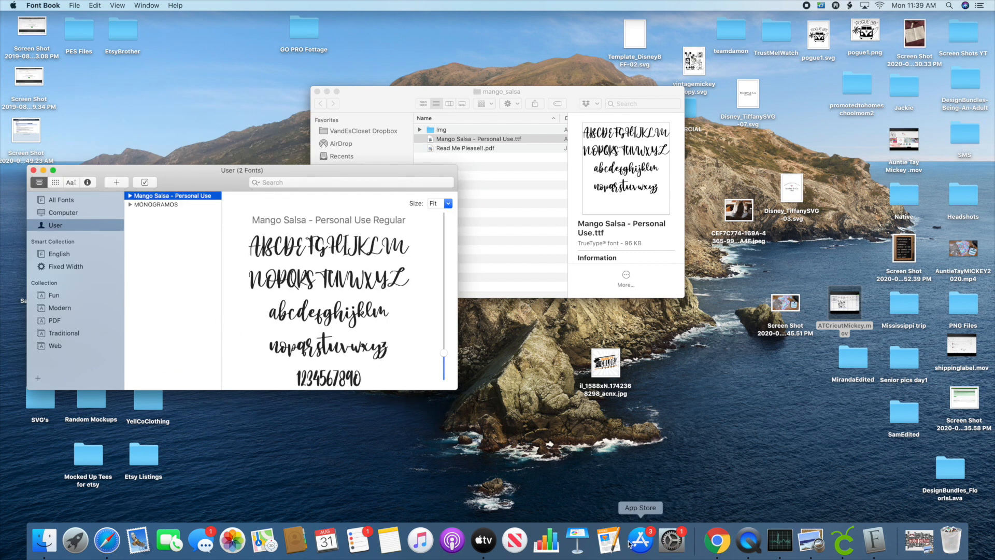
# Step: Switch to Cricut Design Space, quit and relaunch it, and start a new project
pyautogui.click(842, 540)
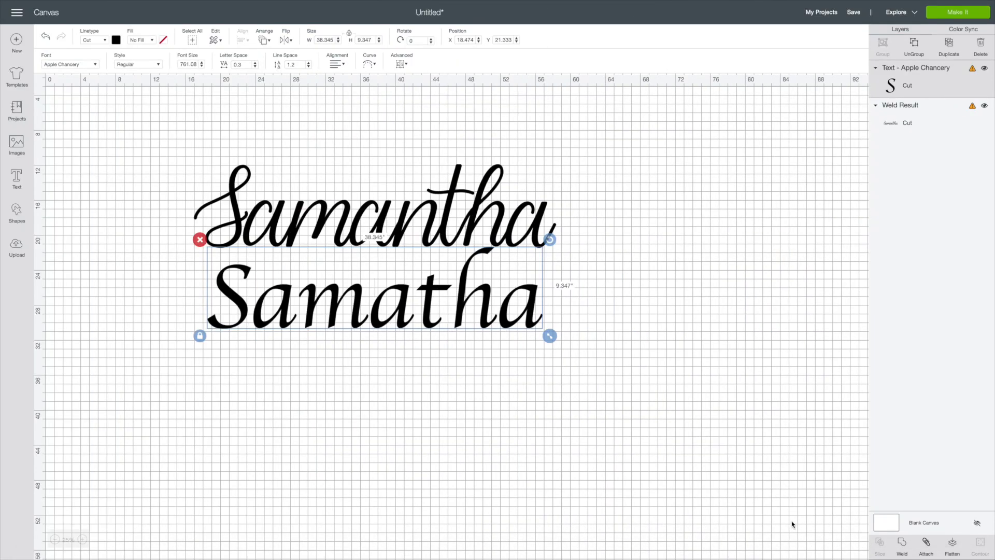
pyautogui.moveTo(212, 1)
pyautogui.click(6, 16)
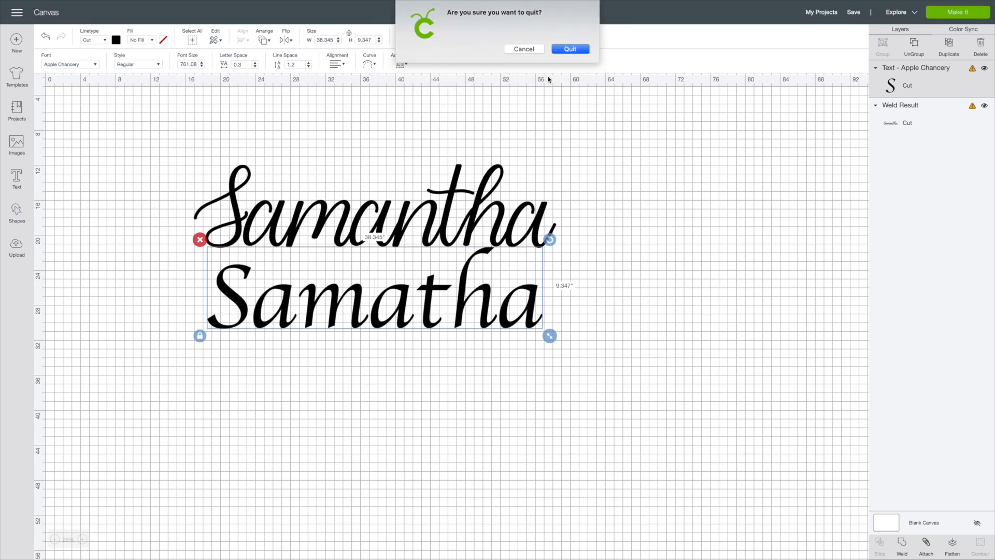
pyautogui.click(575, 50)
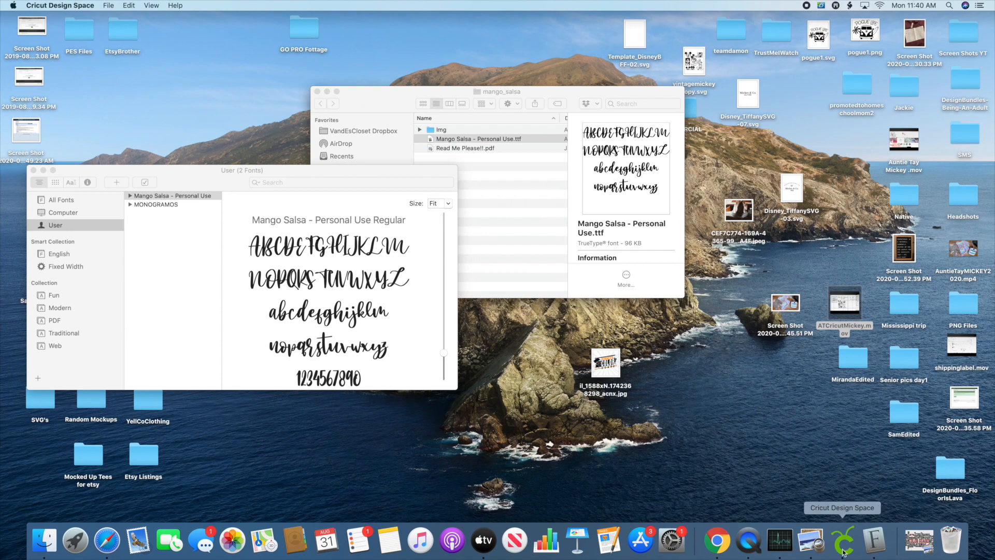
pyautogui.click(843, 551)
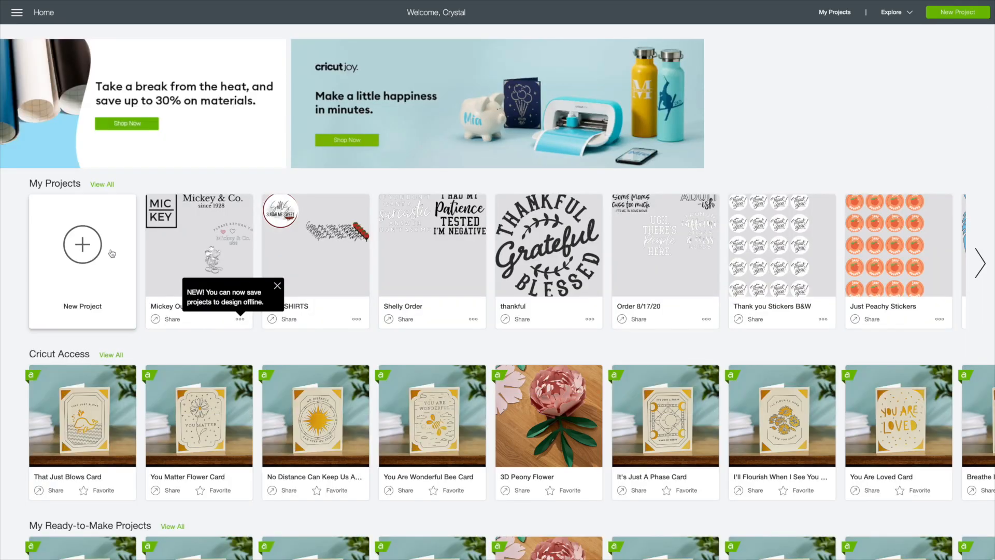
pyautogui.click(112, 253)
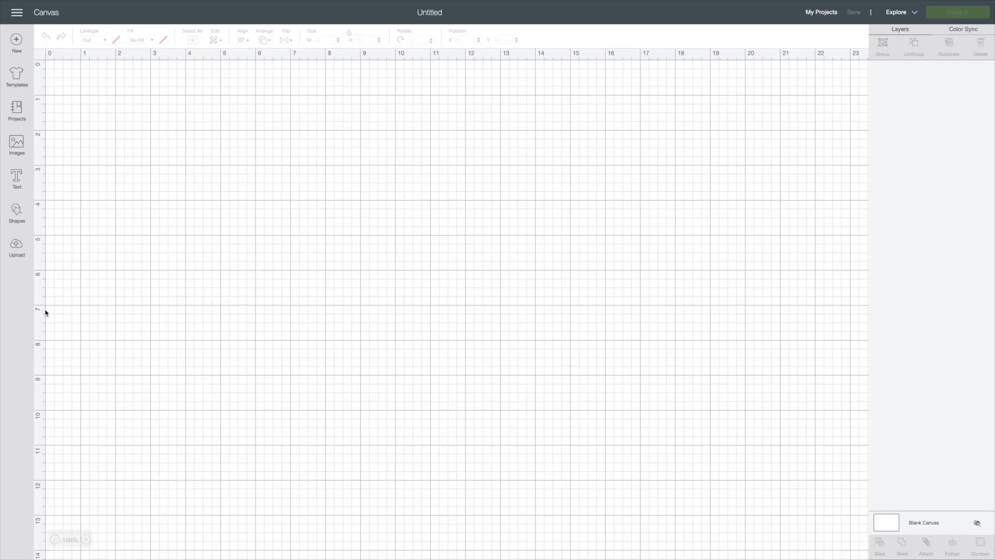
# Step: Insert a text object on the blank canvas and choose the Mango Salsa - Personal Use font for it
pyautogui.click(19, 177)
pyautogui.click(91, 68)
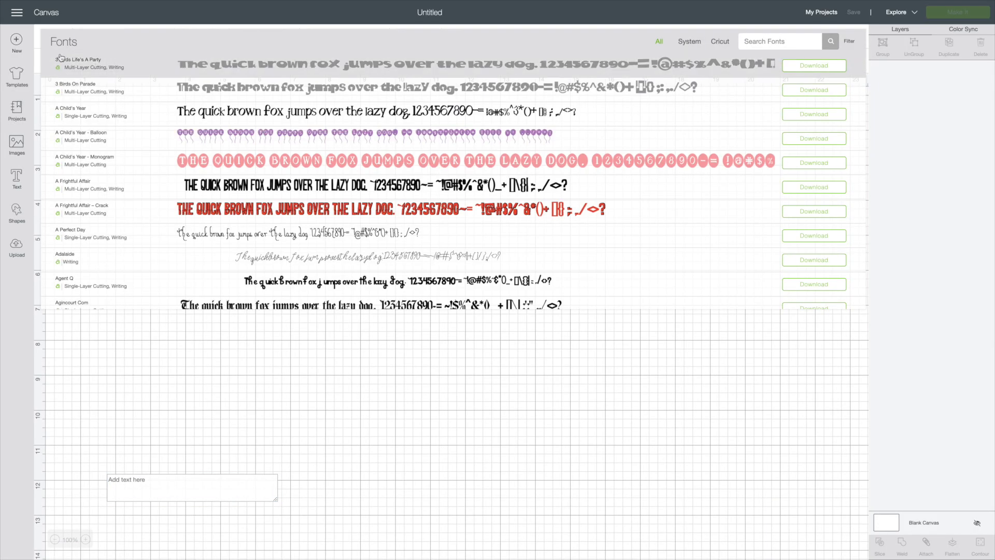
pyautogui.click(758, 41)
pyautogui.write('mango')
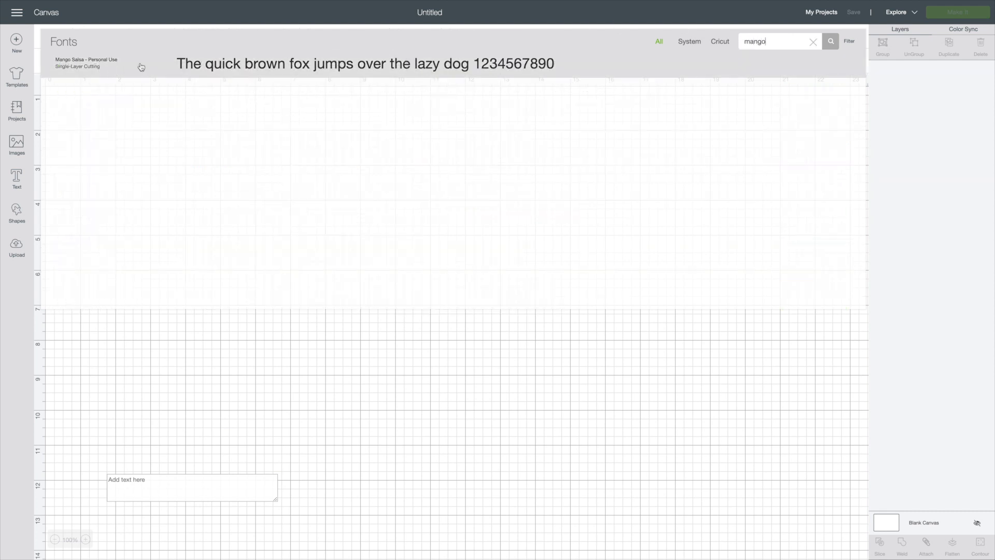
pyautogui.click(270, 71)
# Step: Enter the first name as the text and place it on the upper canvas, enlarged to about 12.1 in wide
pyautogui.click(134, 488)
pyautogui.write('Samantha')
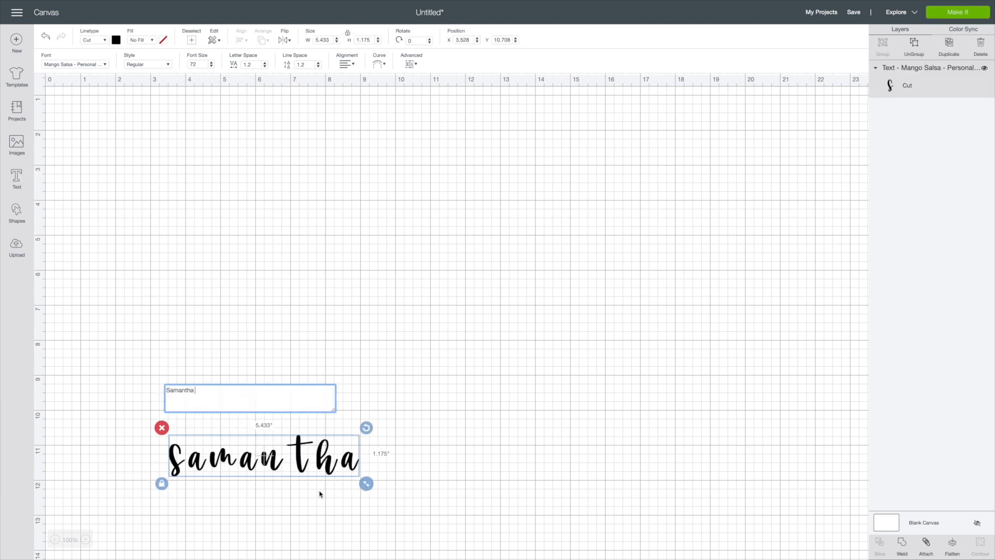
pyautogui.moveTo(367, 484); pyautogui.dragTo(599, 534)
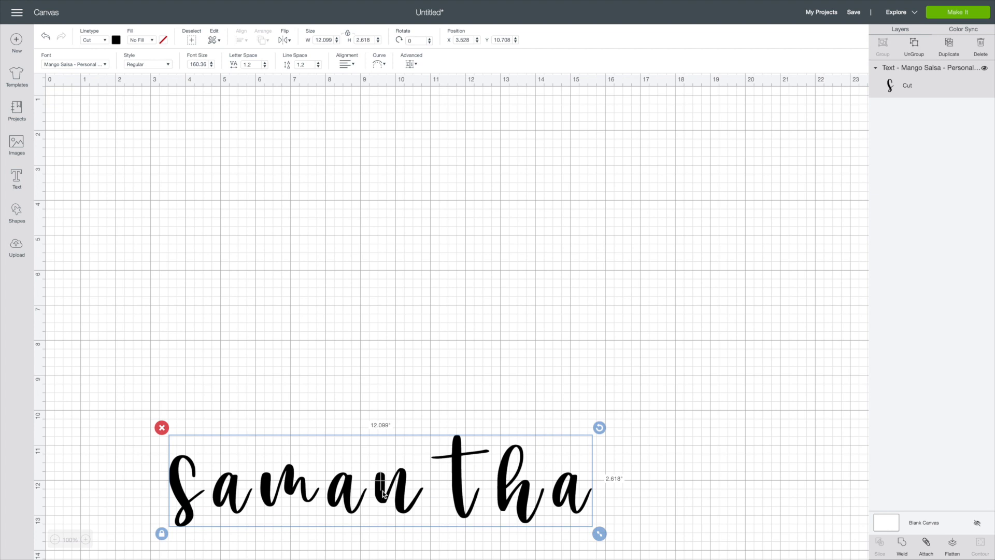
pyautogui.moveTo(442, 520); pyautogui.dragTo(450, 276)
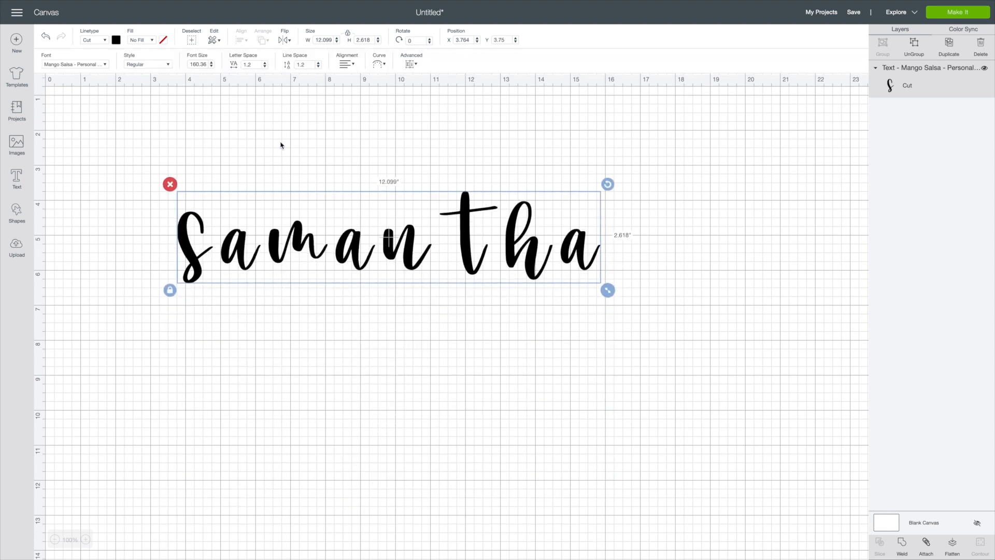
# Step: Reduce the name's letter spacing to -0.4 so that its letters draw together
pyautogui.click(264, 66)
pyautogui.click(264, 66)
pyautogui.click(264, 66)
pyautogui.click(265, 66)
pyautogui.click(265, 67)
pyautogui.click(265, 67)
pyautogui.click(264, 66)
pyautogui.click(264, 66)
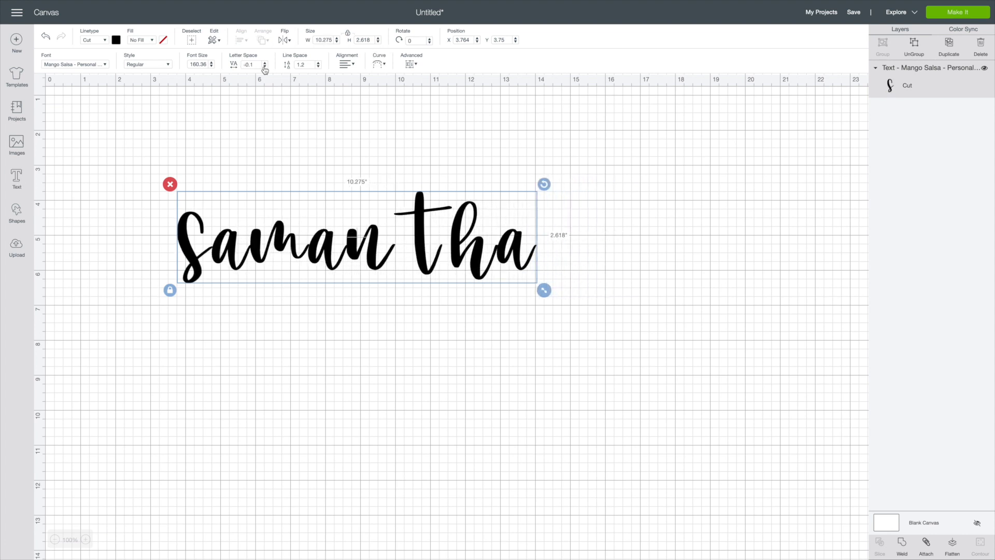
pyautogui.click(264, 66)
pyautogui.click(265, 66)
pyautogui.click(264, 67)
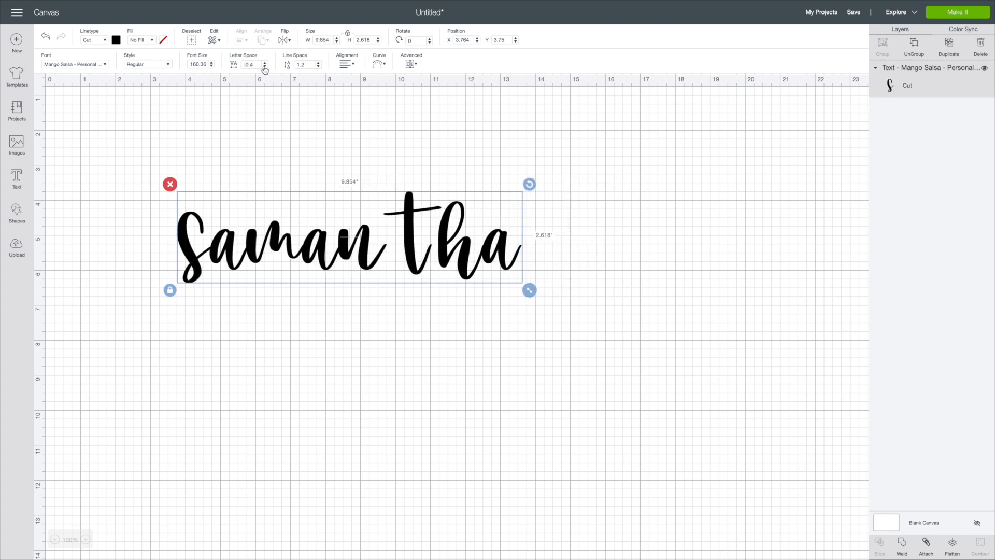
# Step: Ungroup the name to letters and shift the t, h and final a leftward so each overlaps its preceding letter
pyautogui.click(409, 61)
pyautogui.click(423, 76)
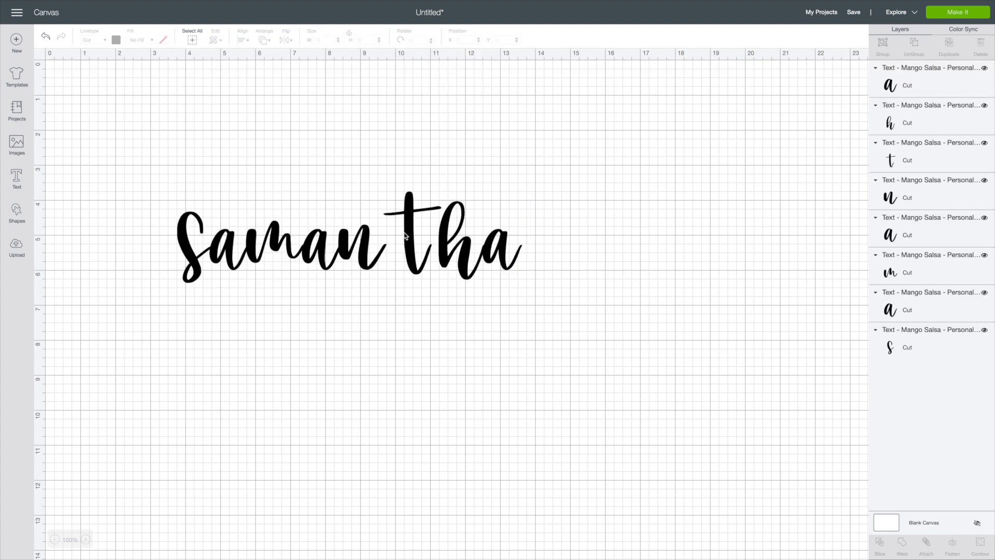
pyautogui.click(405, 236)
pyautogui.moveTo(406, 236); pyautogui.dragTo(386, 237)
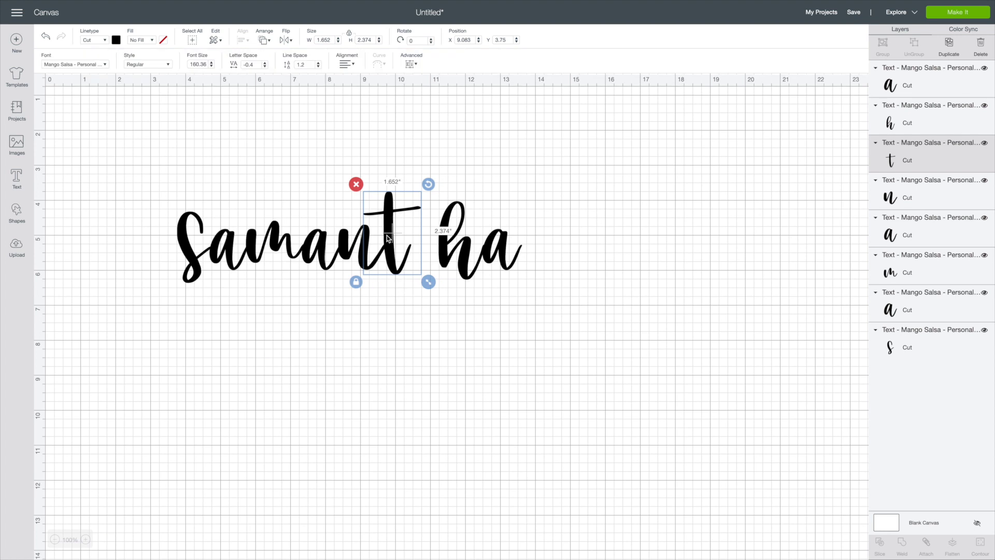
pyautogui.moveTo(444, 248); pyautogui.dragTo(412, 245)
pyautogui.moveTo(487, 254); pyautogui.dragTo(456, 253)
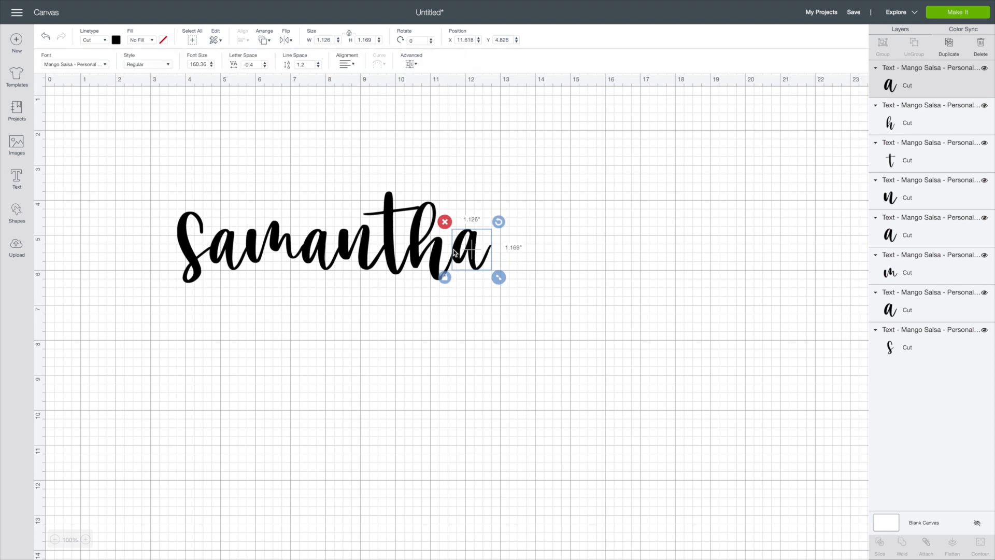
# Step: Weld all the name's letters into one shape and move it slightly up to about X 4.36, Y 2.42
pyautogui.moveTo(119, 185); pyautogui.dragTo(525, 294)
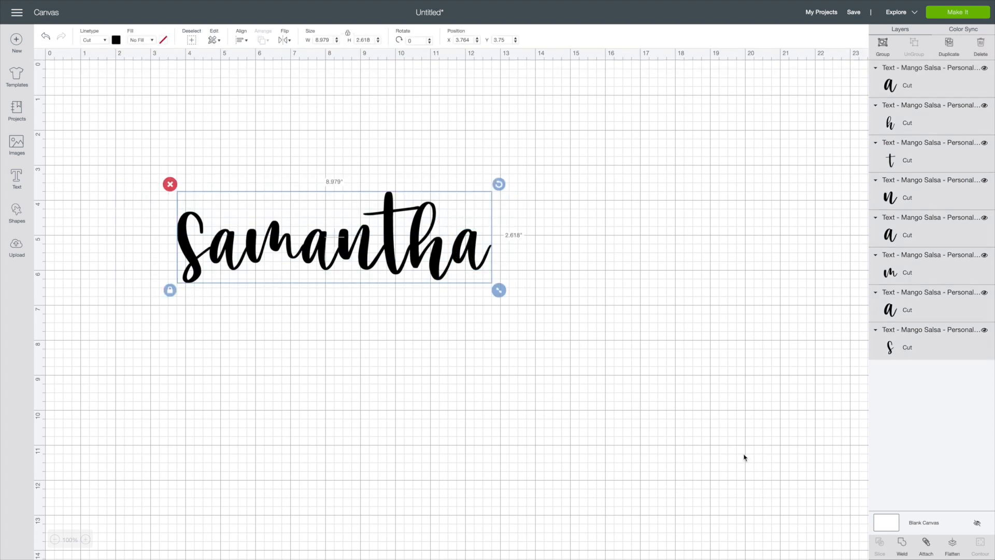
pyautogui.click(904, 541)
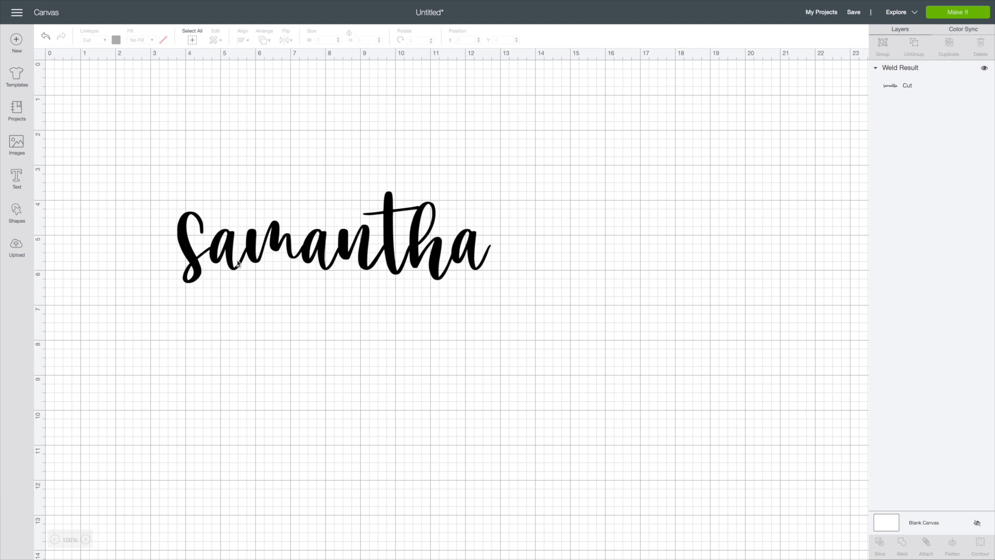
pyautogui.moveTo(193, 242); pyautogui.dragTo(218, 203)
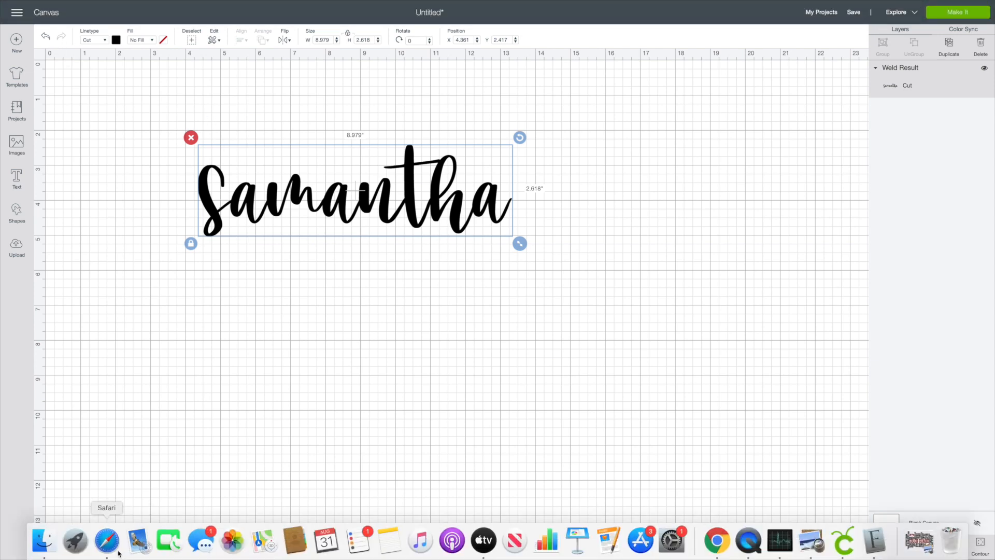
# Step: Switch to Safari and look over the Canva and PicMonkey home pages as alternative lettering tools
pyautogui.click(107, 545)
pyautogui.click(608, 104)
pyautogui.click(192, 26)
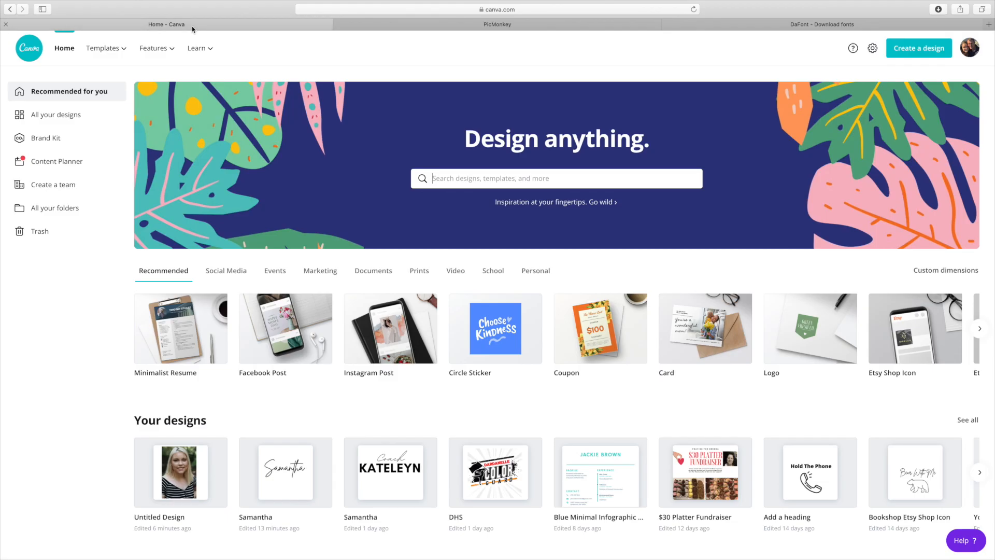
pyautogui.click(503, 31)
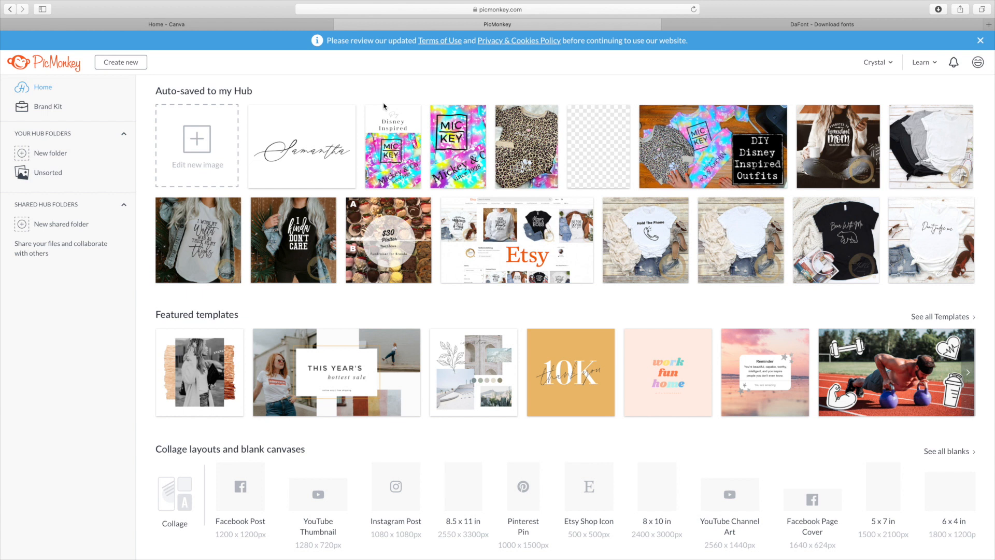
pyautogui.click(225, 25)
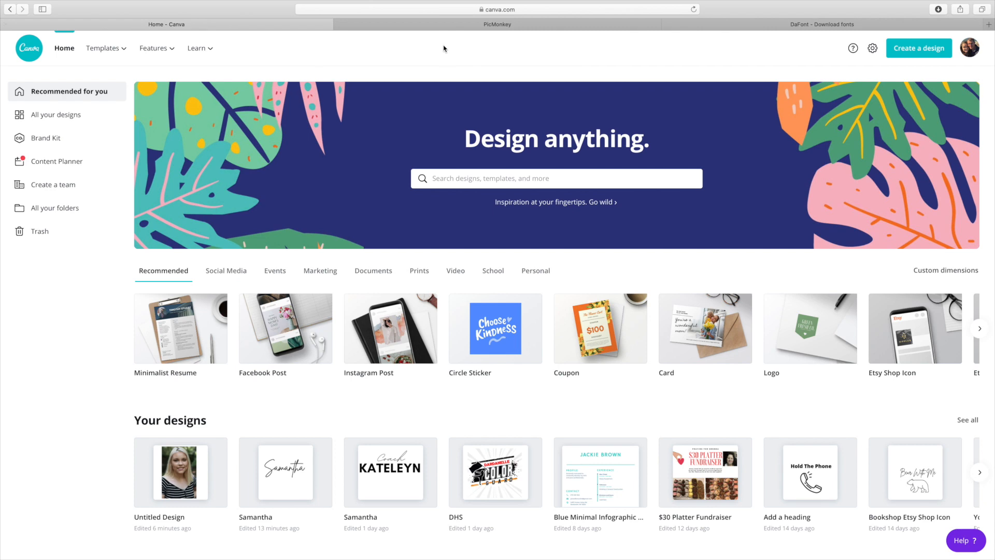
pyautogui.click(444, 25)
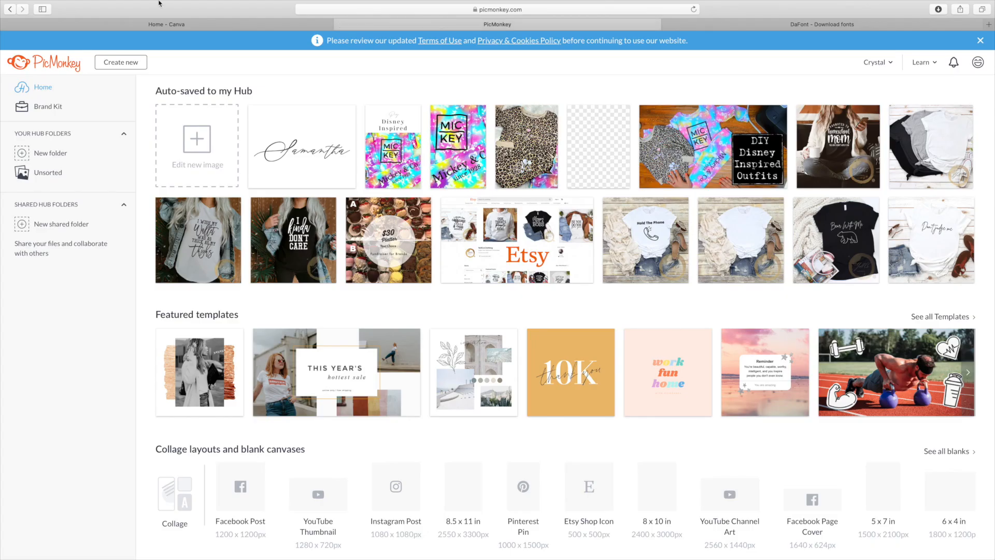
pyautogui.click(173, 26)
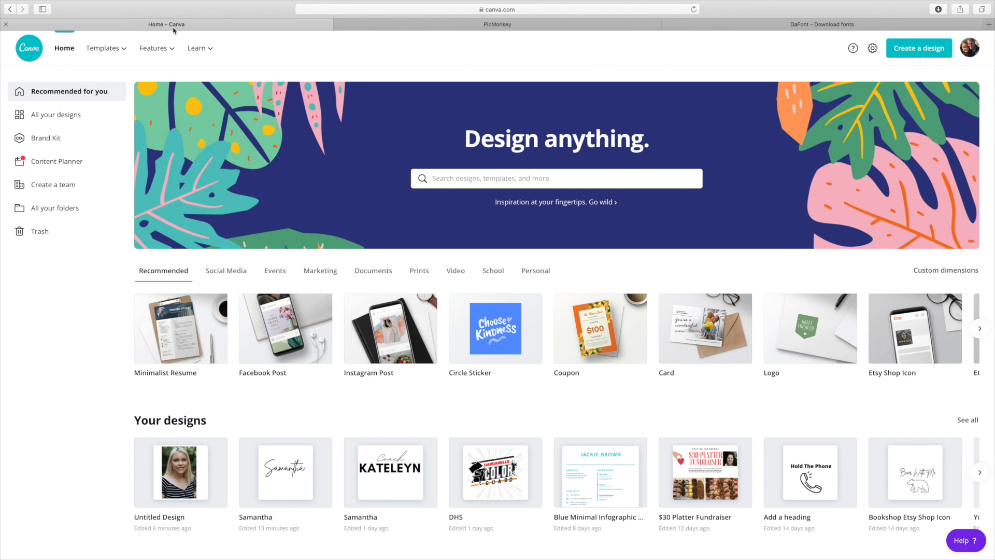
# Step: Create a new blank canvas in PicMonkey using the 11 x 8.5 in print size
pyautogui.click(414, 27)
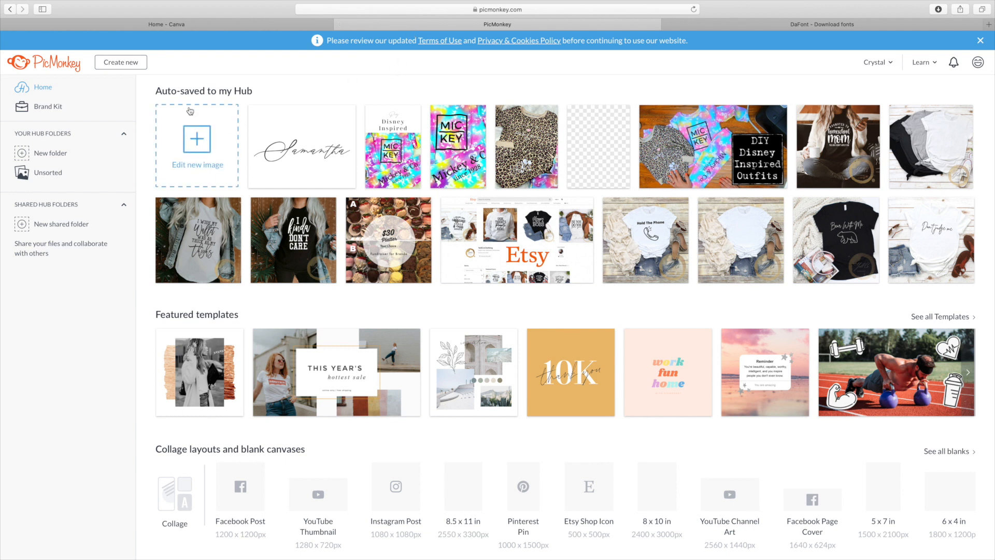
pyautogui.click(200, 159)
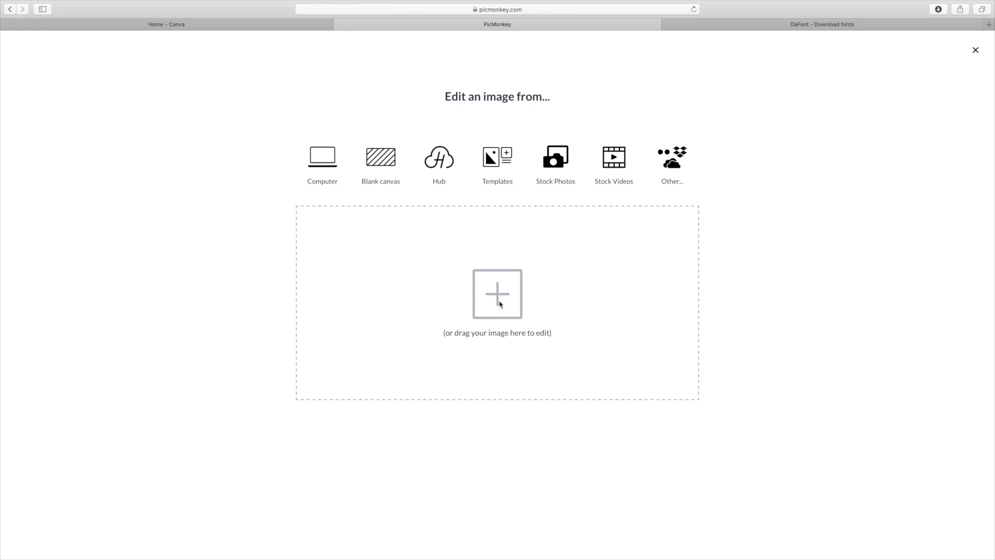
pyautogui.click(389, 154)
pyautogui.scroll(-10, 202, 313)
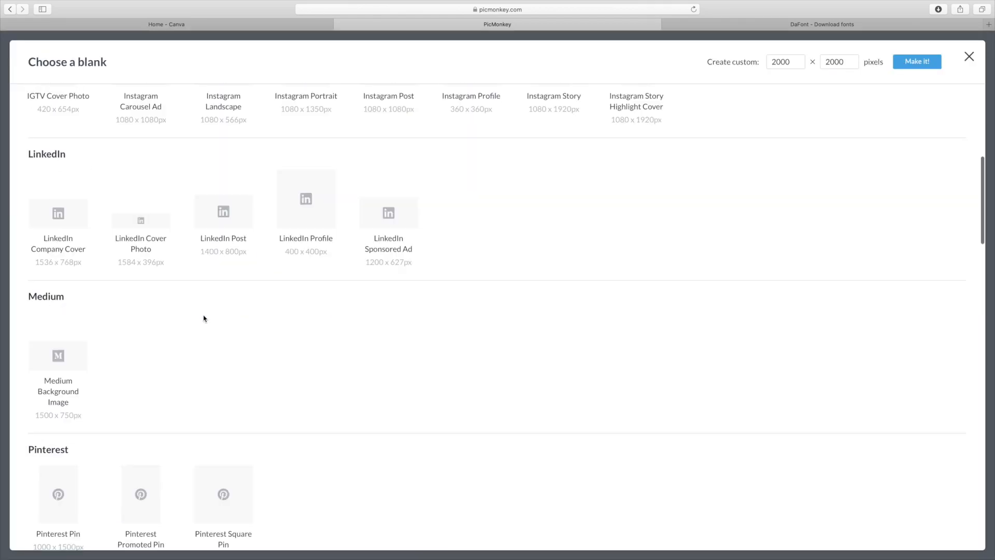
pyautogui.scroll(-13, 204, 318)
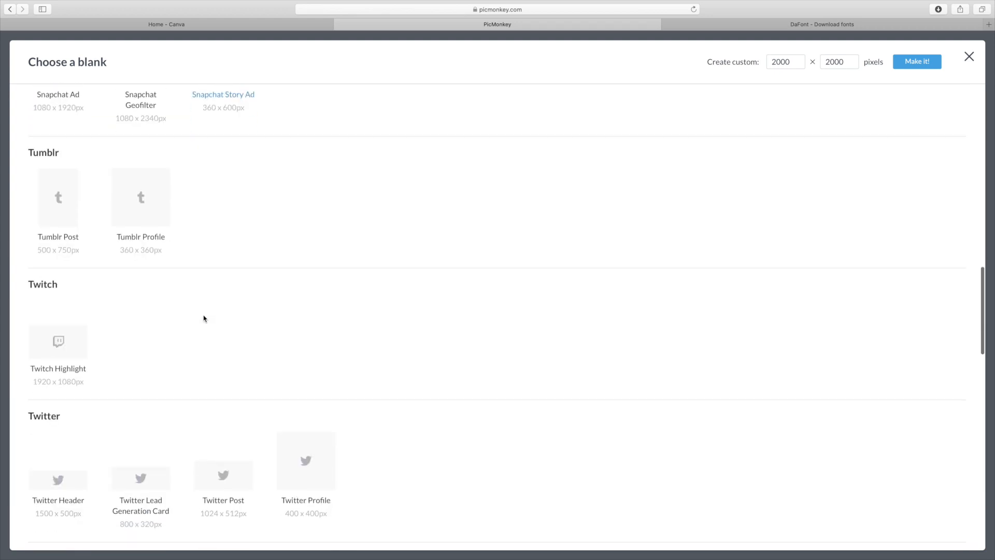
pyautogui.scroll(-5, 204, 319)
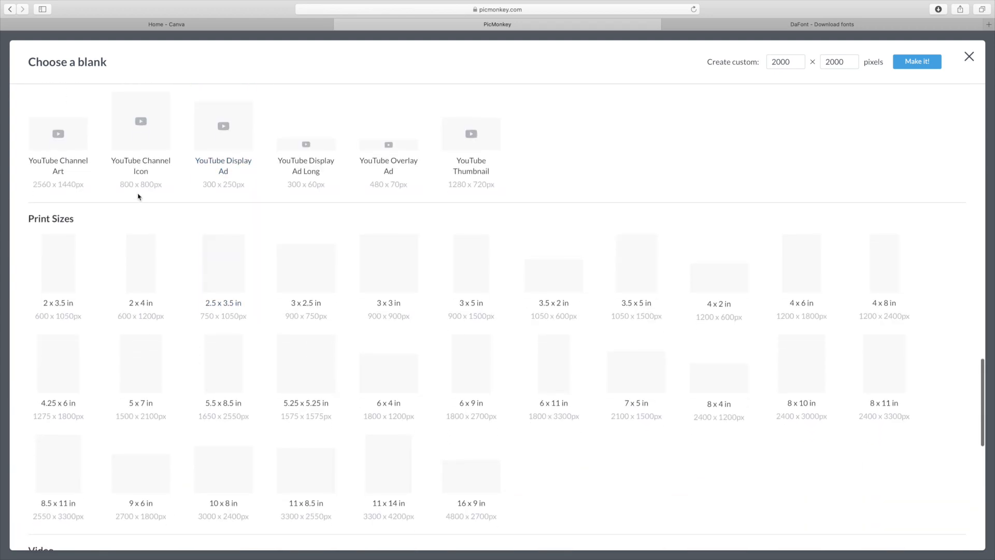
pyautogui.scroll(-3, 247, 422)
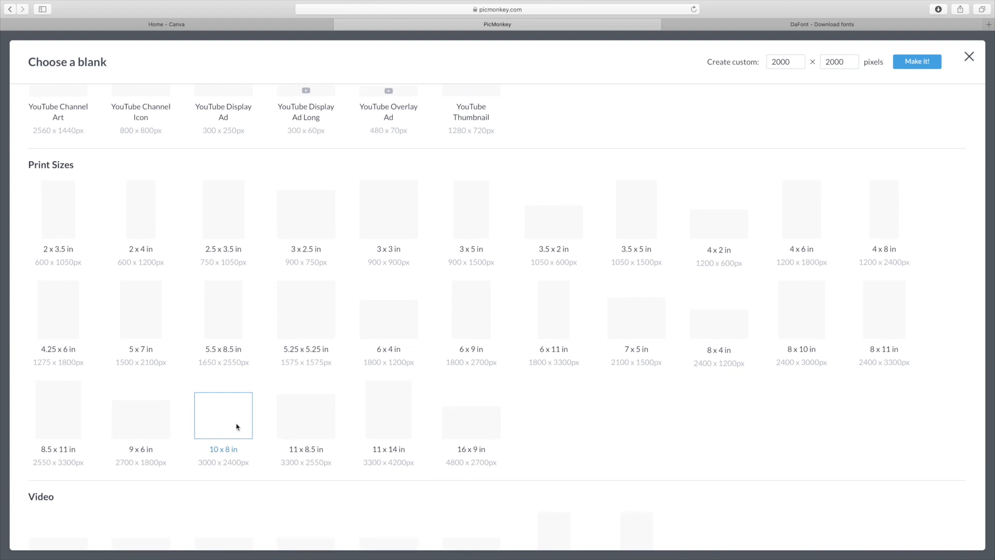
pyautogui.click(332, 413)
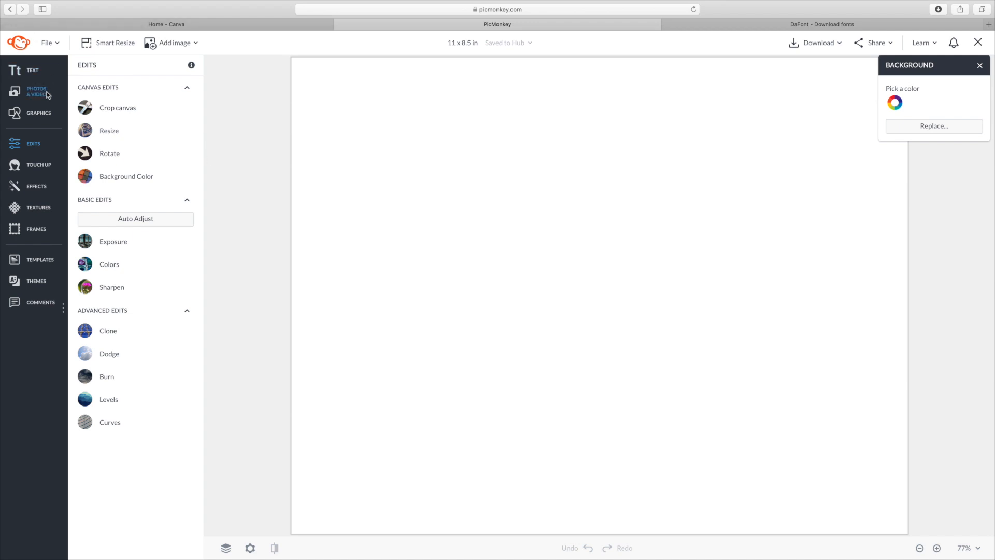
# Step: Add a text box to the blank canvas and replace its placeholder with the first name being lettered
pyautogui.click(20, 70)
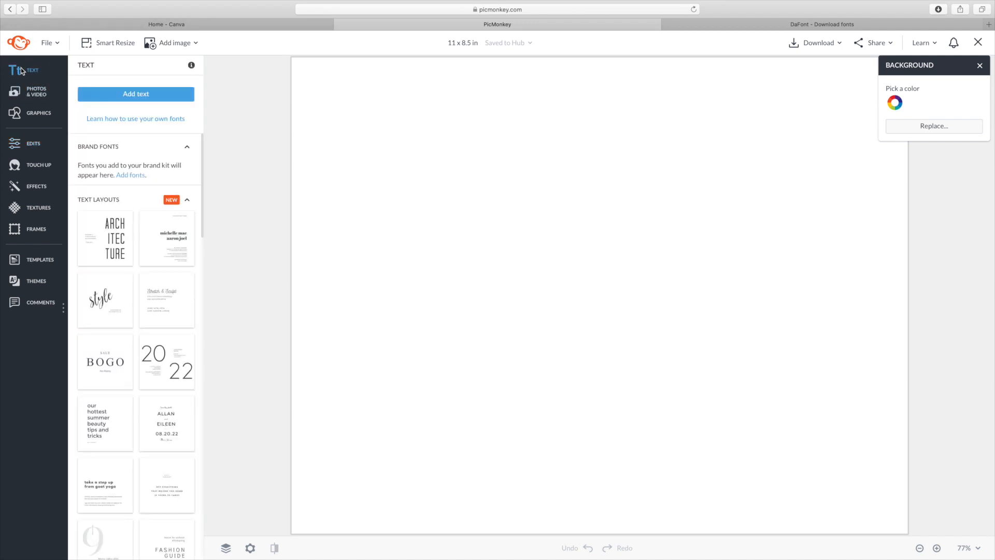
pyautogui.scroll(-7, 98, 290)
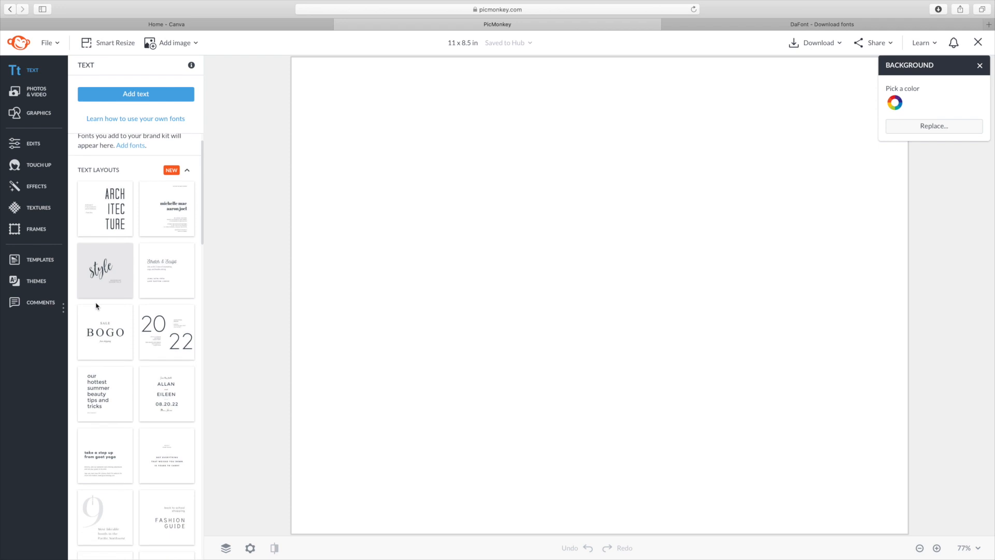
pyautogui.scroll(7, 98, 280)
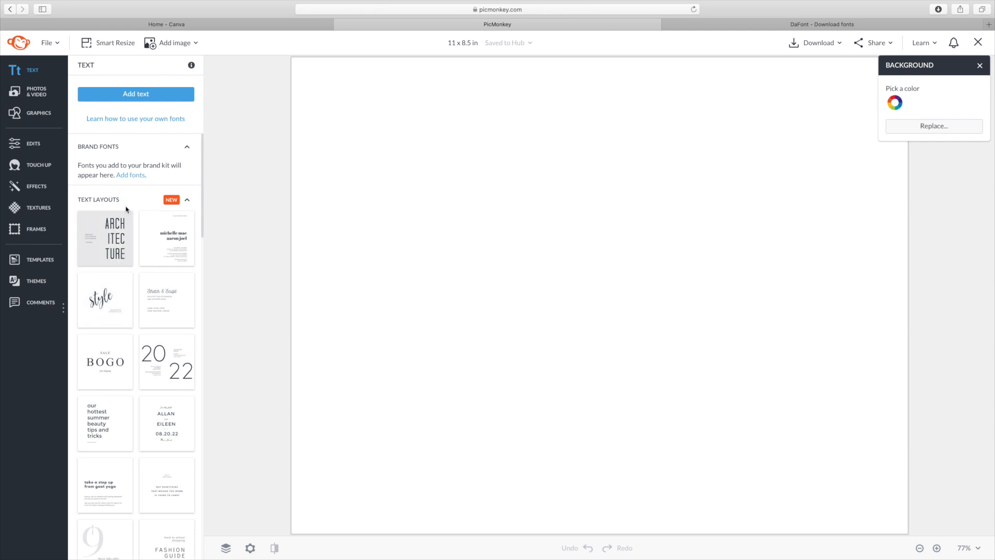
pyautogui.click(130, 100)
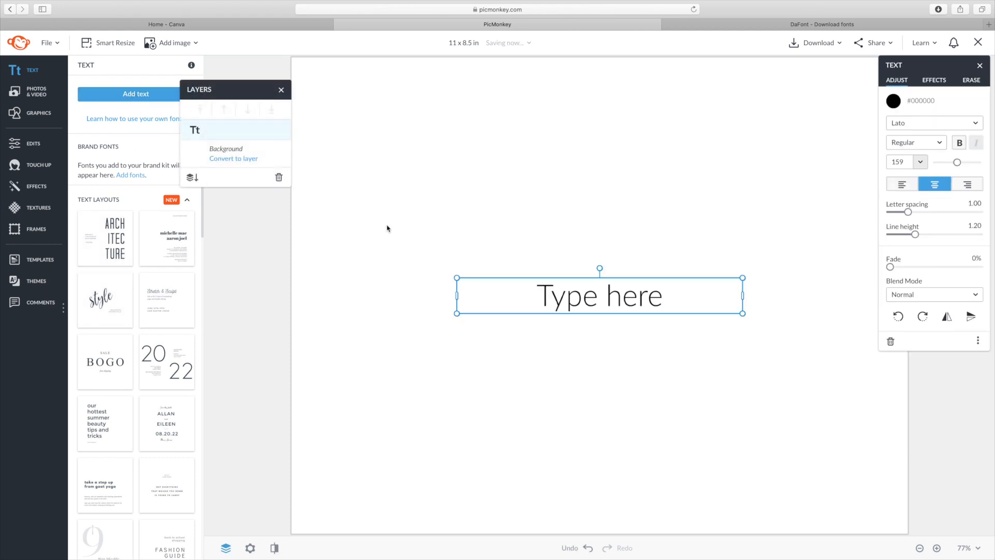
pyautogui.click(659, 296)
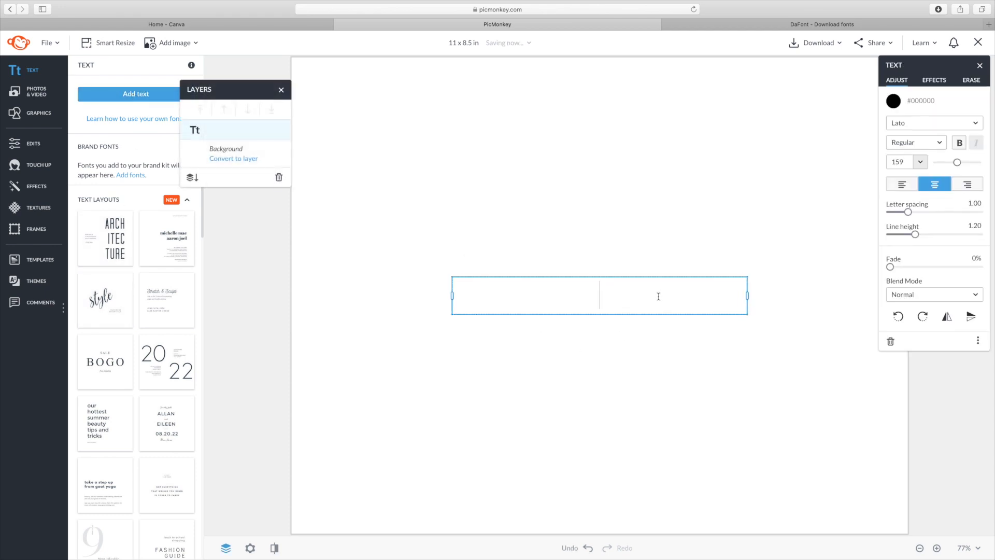
pyautogui.write('Samatnh')
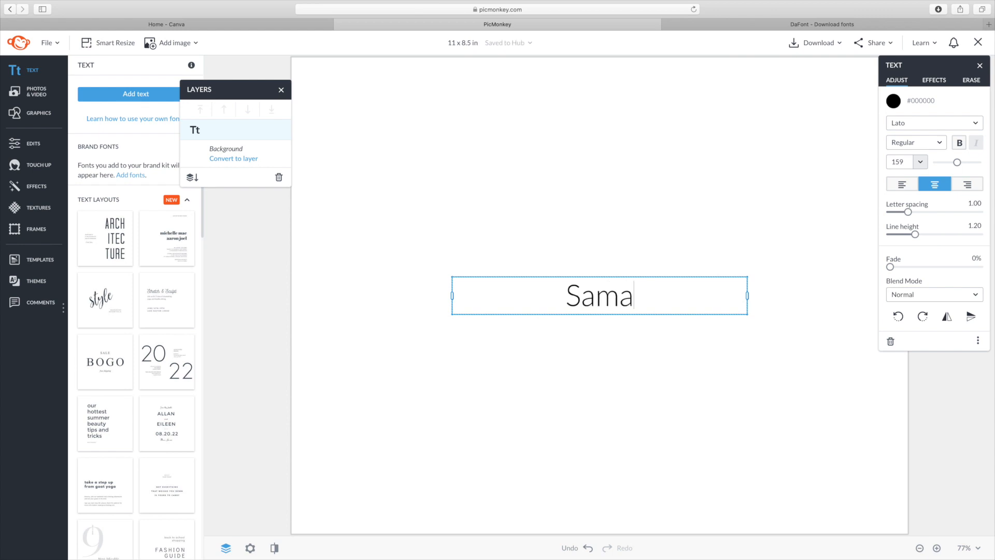
pyautogui.press('BackSpace')
pyautogui.press('BackSpace')
pyautogui.press('BackSpace')
pyautogui.press('BackSpace')
pyautogui.press('BackSpace')
pyautogui.press('BackSpace')
pyautogui.press('BackSpace')
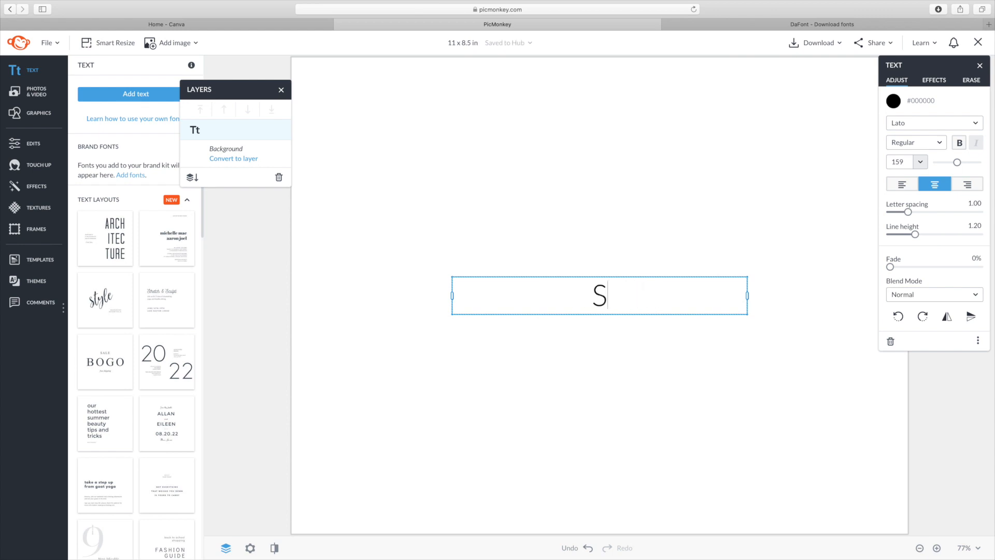
pyautogui.write('A')
pyautogui.press('BackSpace')
pyautogui.write('Samantha')
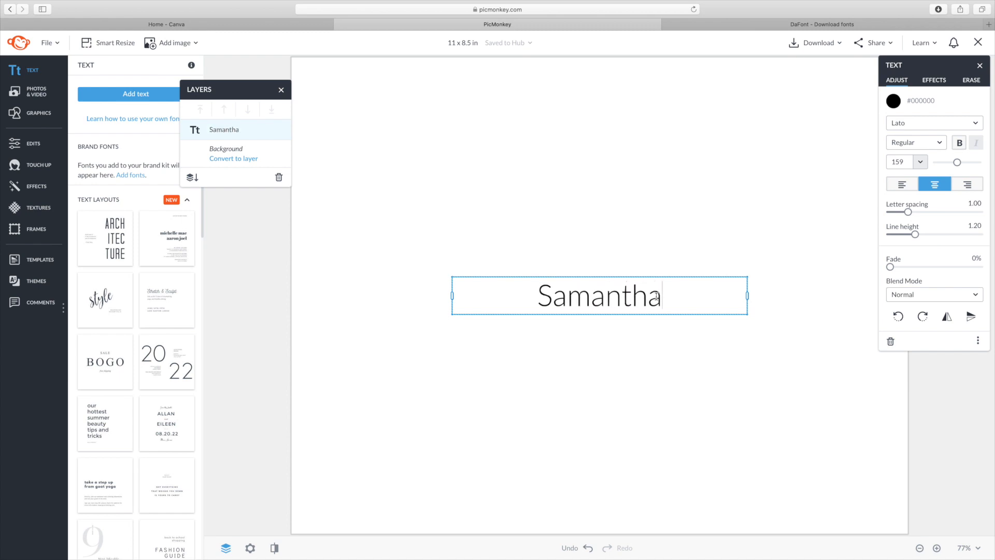
# Step: Set the name's font to Dolce Vita Bold and widen the text box so the name fits on one line
pyautogui.moveTo(662, 299); pyautogui.dragTo(527, 291)
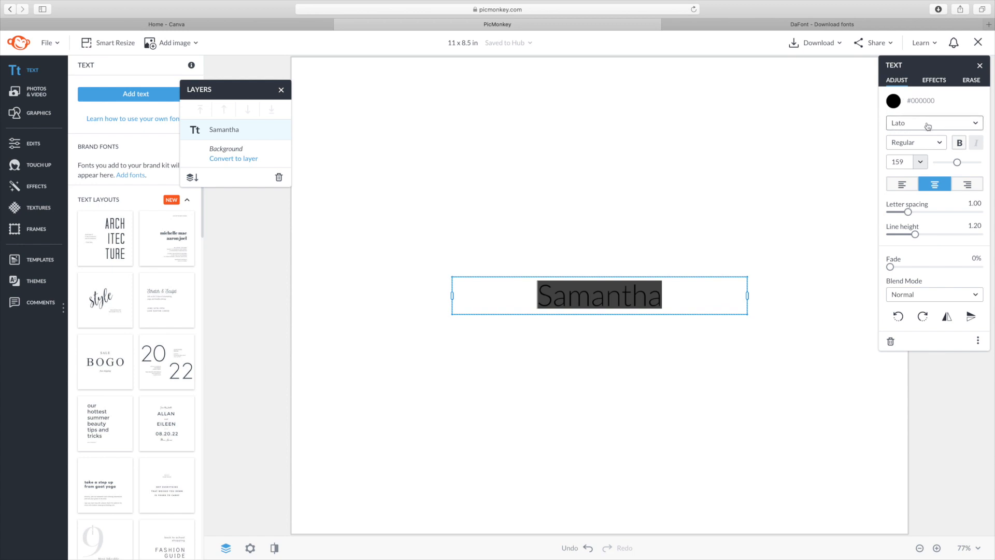
pyautogui.click(956, 128)
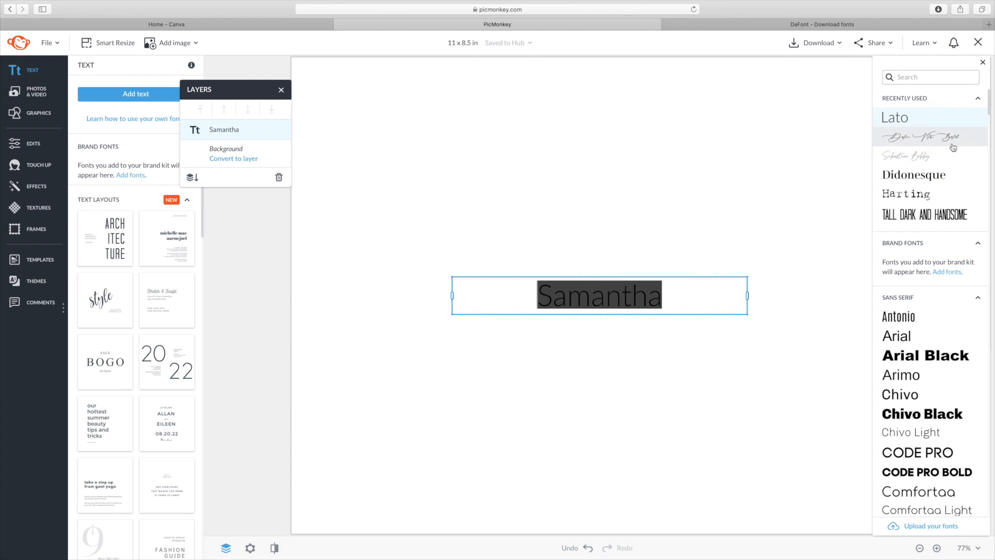
pyautogui.click(932, 137)
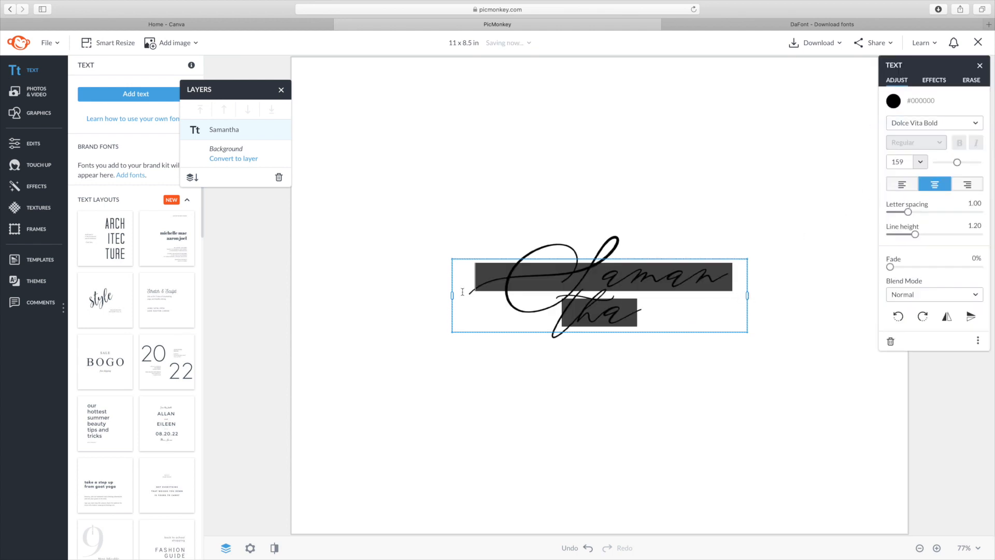
pyautogui.moveTo(747, 296); pyautogui.dragTo(804, 296)
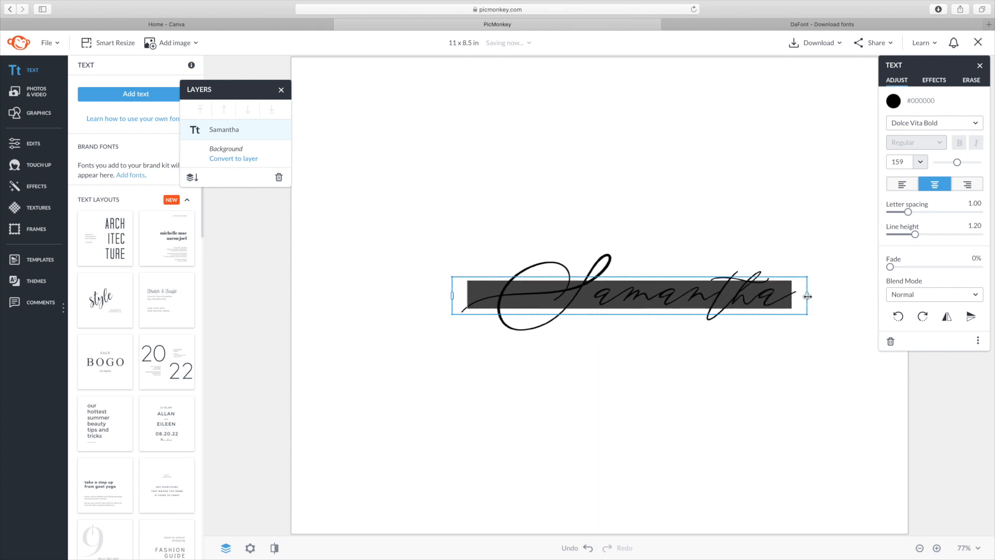
# Step: Enlarge the script name until it spans most of the canvas width and center it on the canvas
pyautogui.click(613, 351)
pyautogui.click(605, 306)
pyautogui.moveTo(605, 305); pyautogui.dragTo(517, 301)
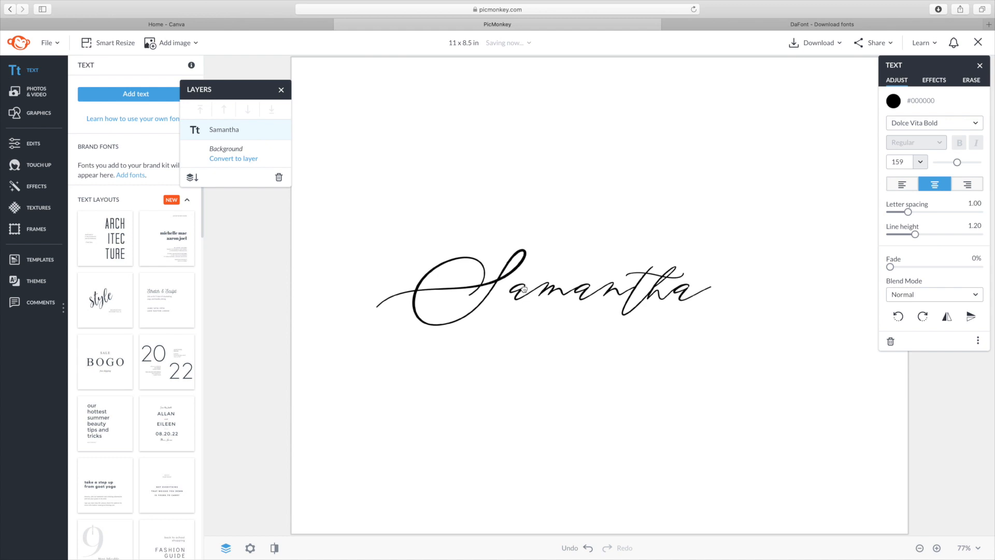
pyautogui.moveTo(718, 274); pyautogui.dragTo(863, 210)
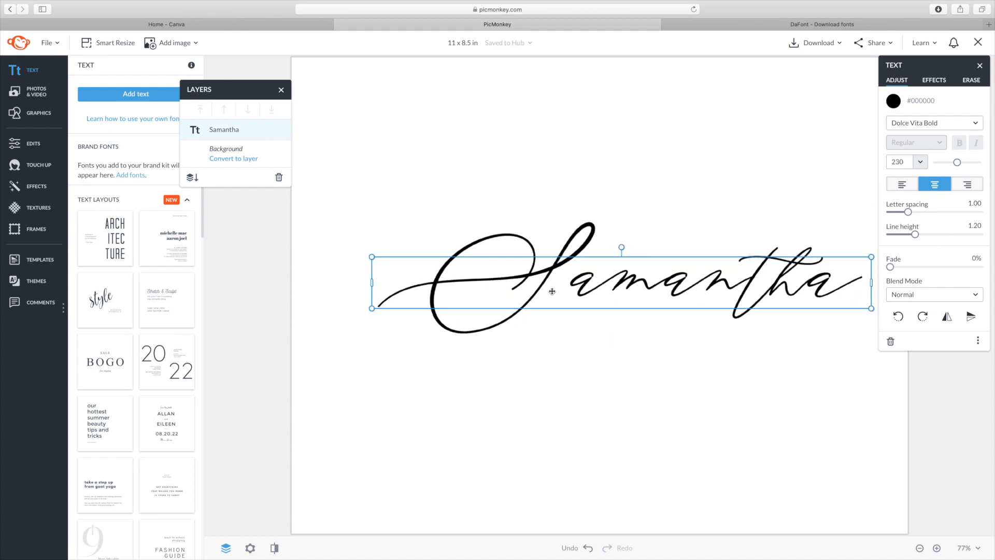
pyautogui.moveTo(371, 257); pyautogui.dragTo(298, 220)
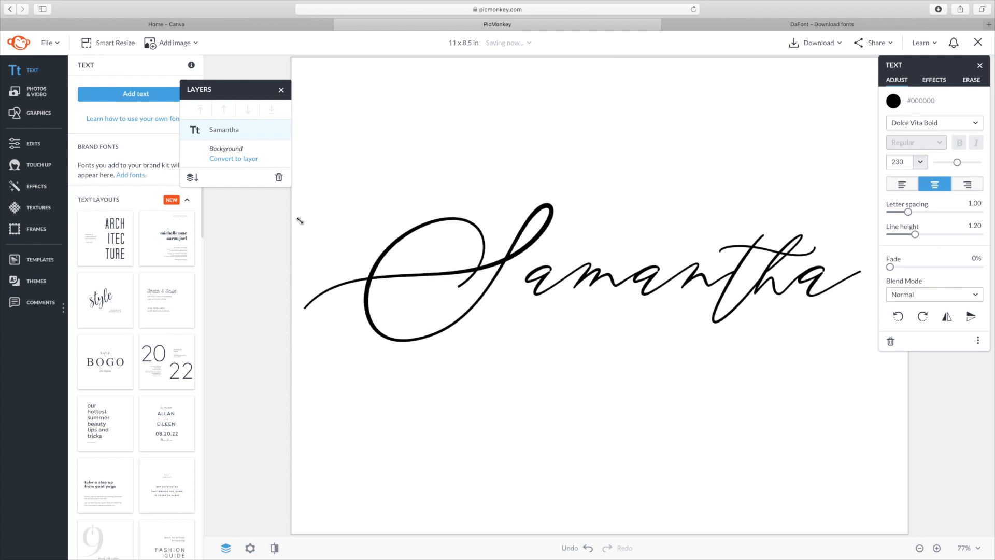
pyautogui.moveTo(564, 292)
pyautogui.mouseDown()
pyautogui.moveTo(586, 296)
pyautogui.moveTo(579, 302)
pyautogui.mouseUp()
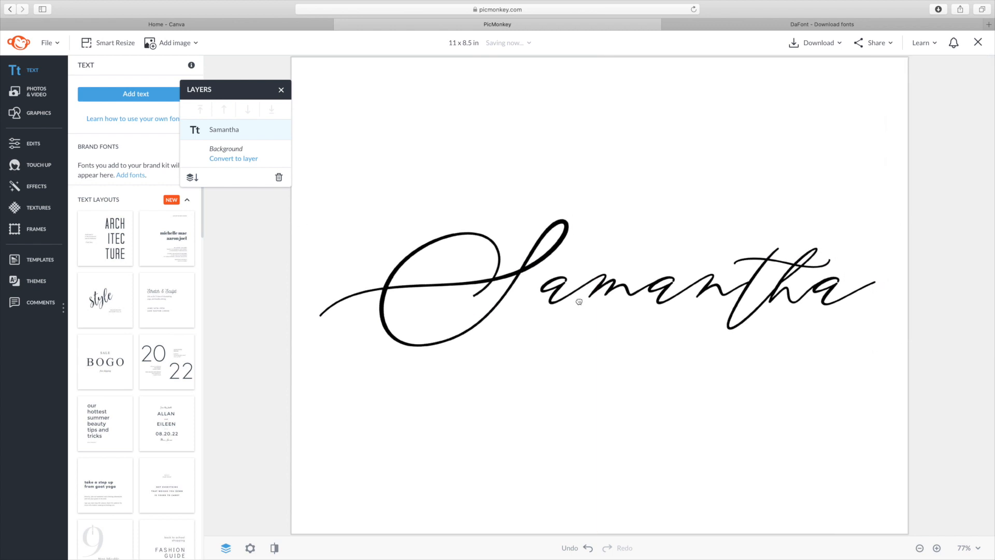
pyautogui.click(593, 364)
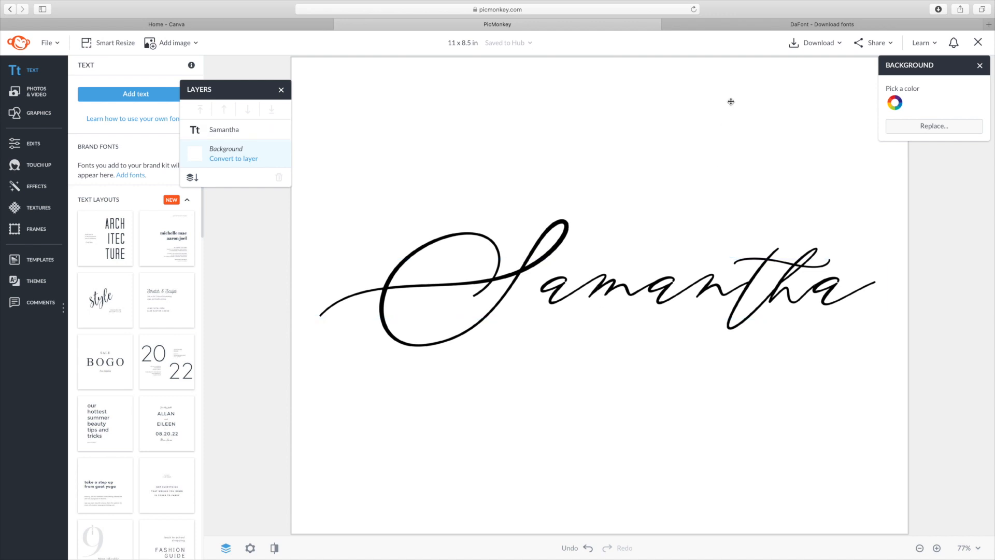
# Step: Download the lettering as a PNG image and open the downloaded 11 x 8.5 in-2.png in Preview
pyautogui.click(823, 45)
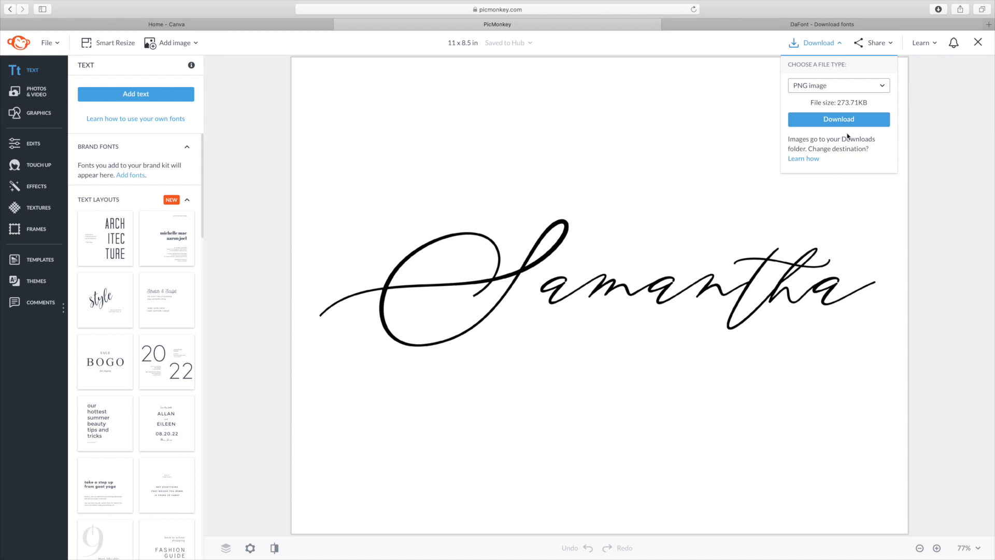
pyautogui.click(840, 121)
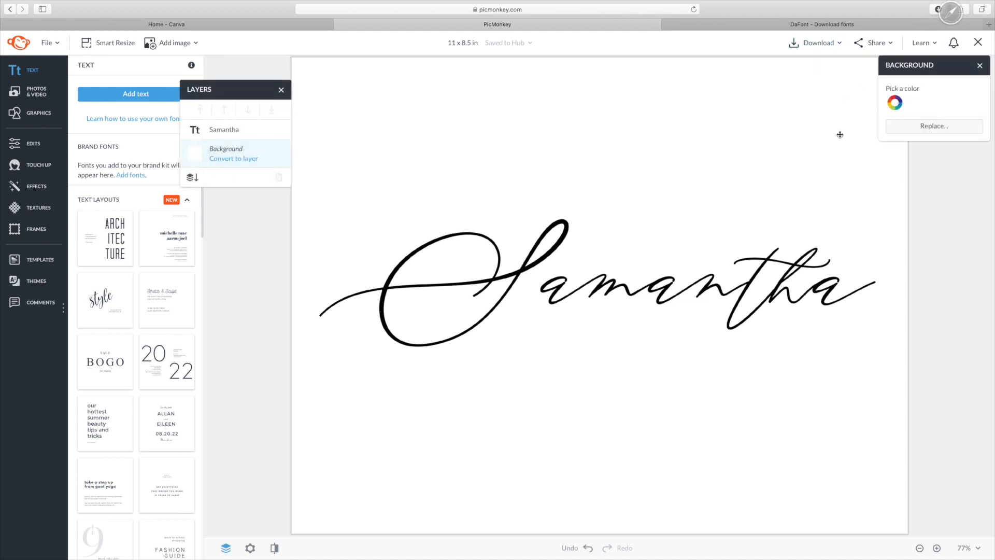
pyautogui.click(939, 9)
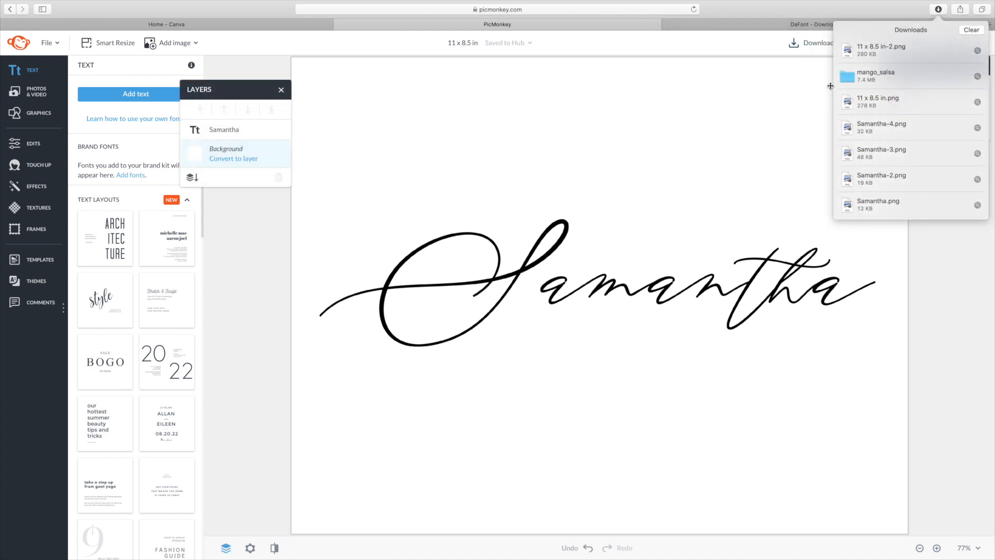
pyautogui.doubleClick(845, 60)
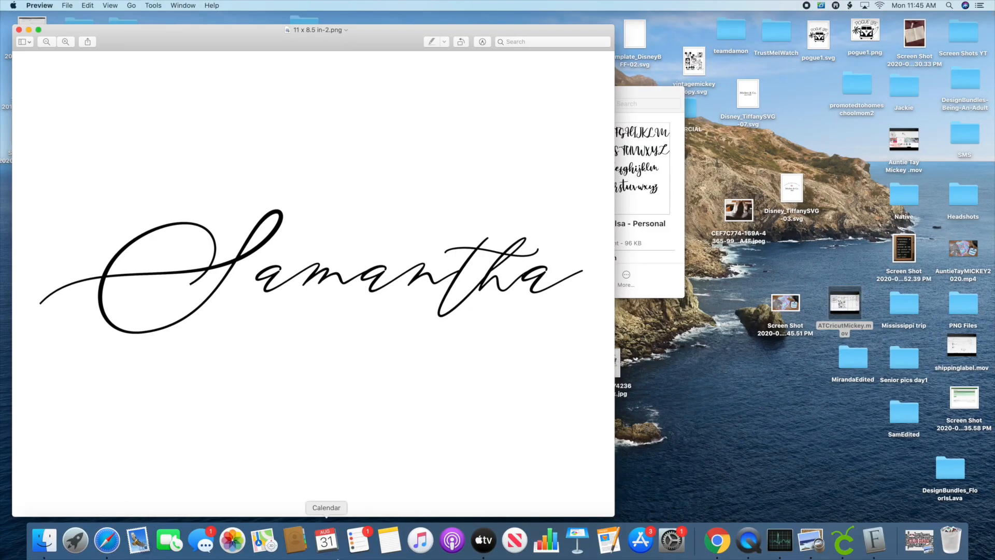
# Step: Switch to Cricut Design Space, upload 11 x 8.5 in-2.png as an image, and choose the Complex image type
pyautogui.click(845, 544)
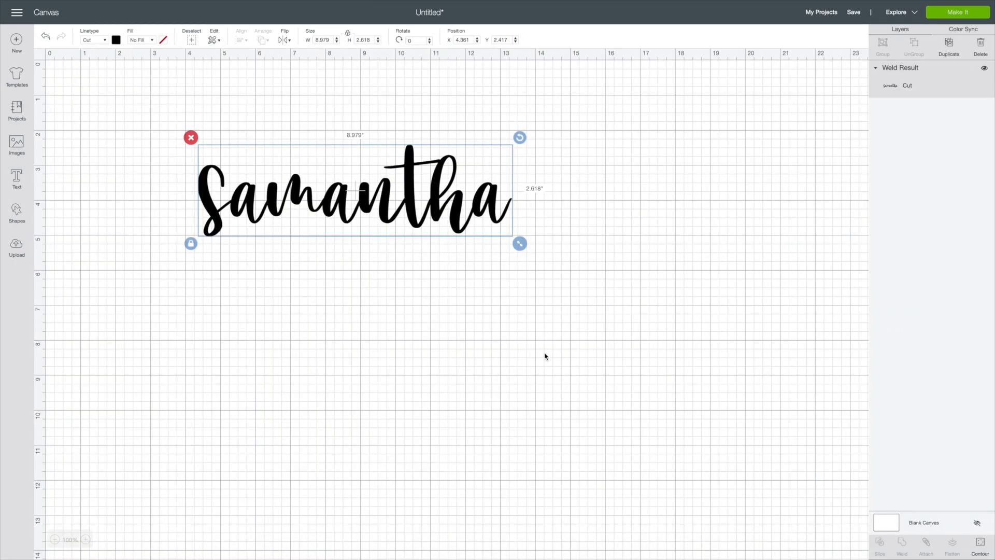
pyautogui.click(15, 254)
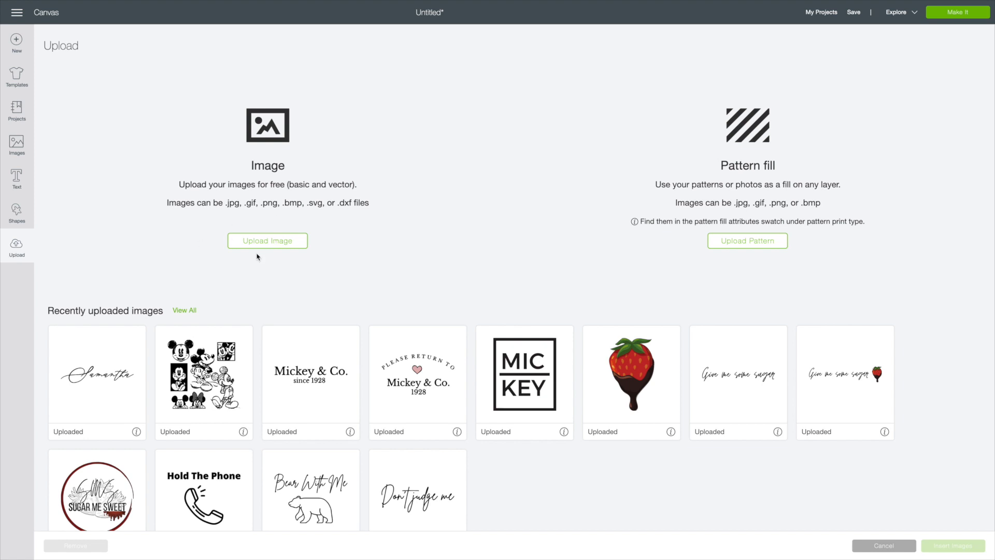
pyautogui.click(272, 242)
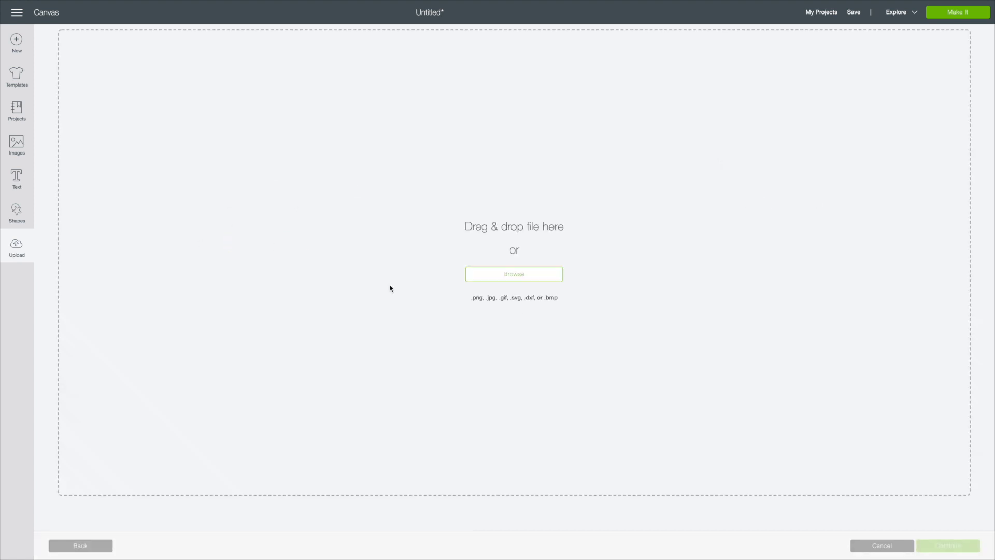
pyautogui.click(524, 275)
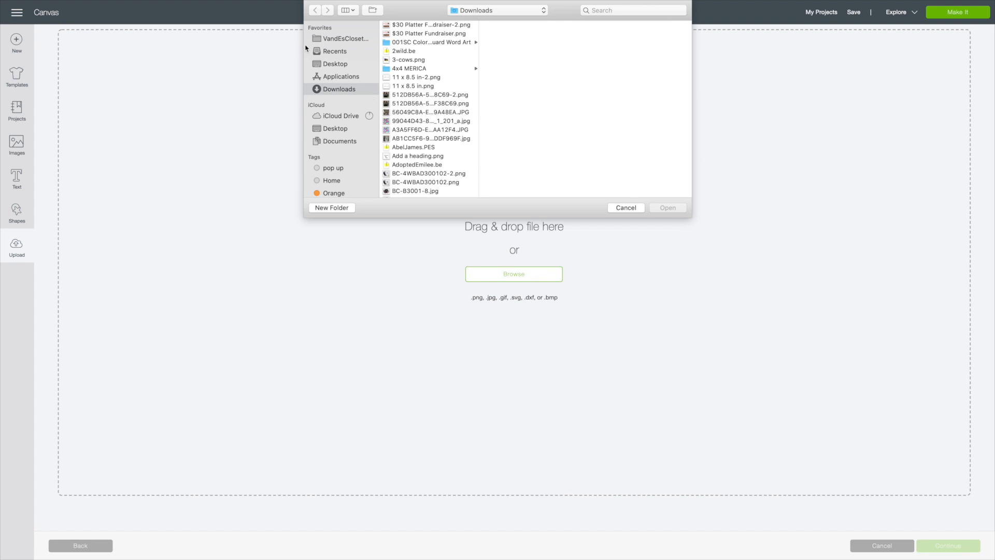
pyautogui.click(343, 53)
pyautogui.click(409, 38)
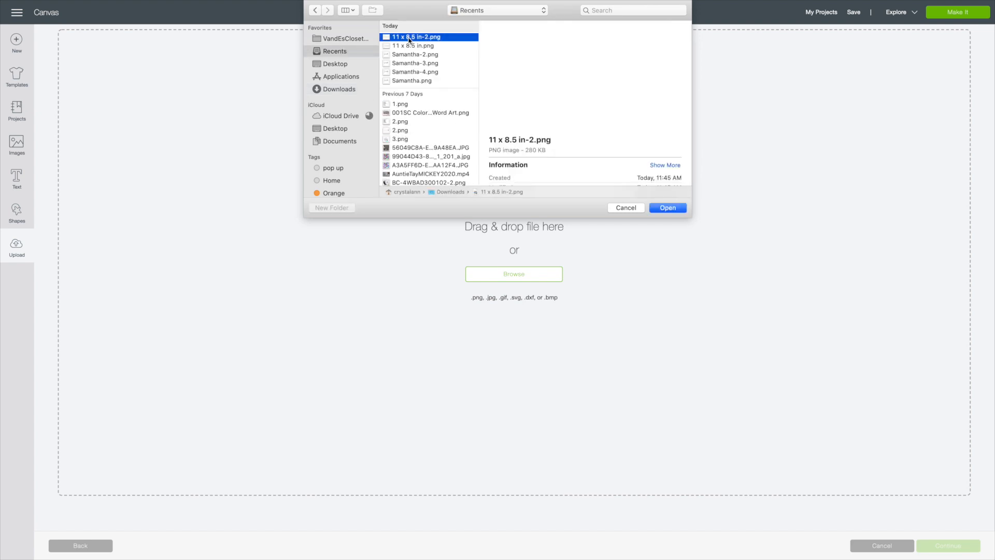
pyautogui.click(668, 208)
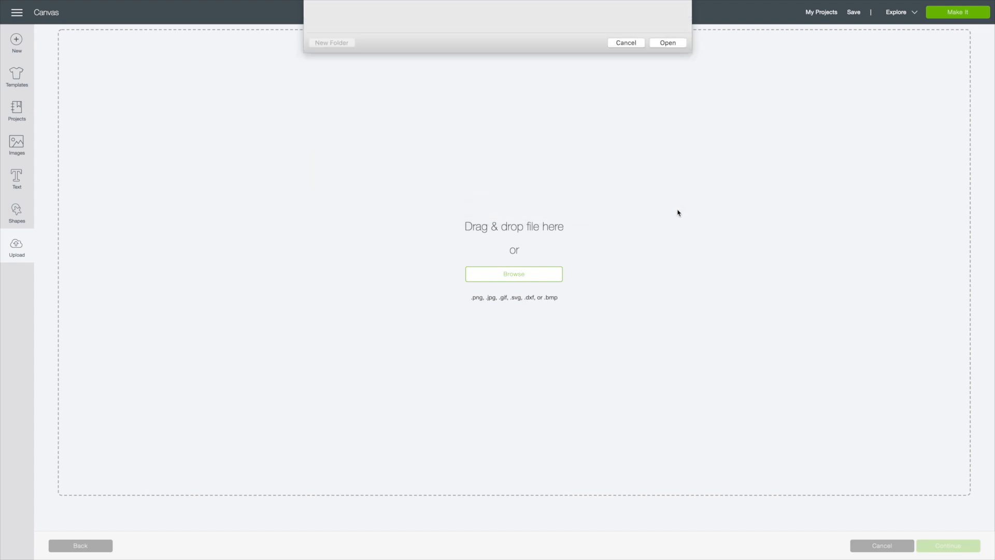
pyautogui.click(578, 236)
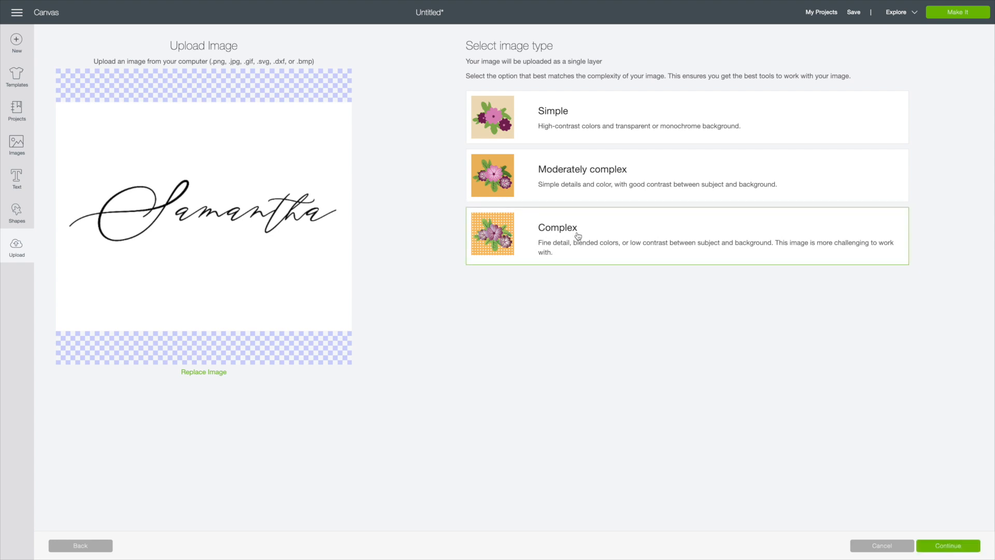
# Step: Continue to the background-removal stage and erase the white area surrounding the script name
pyautogui.click(949, 548)
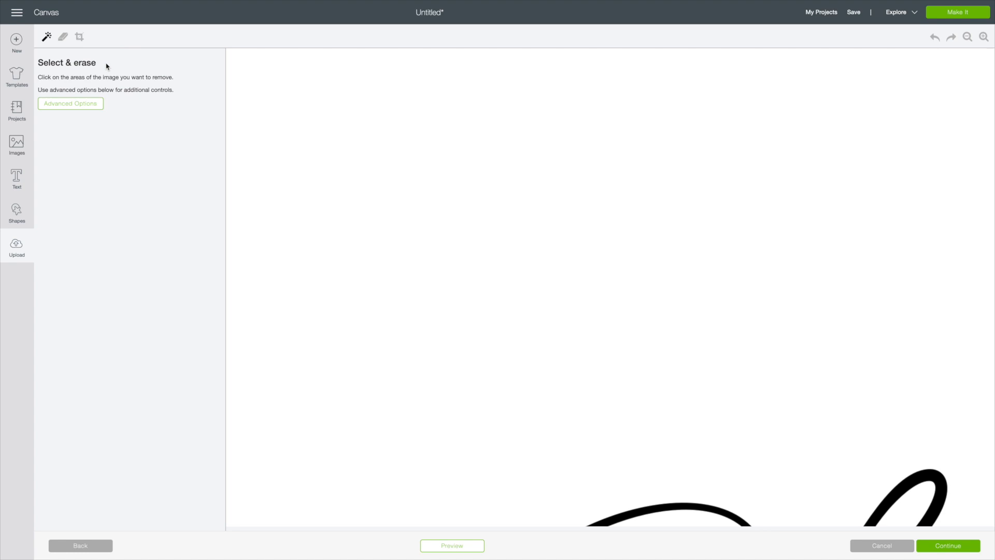
pyautogui.click(374, 225)
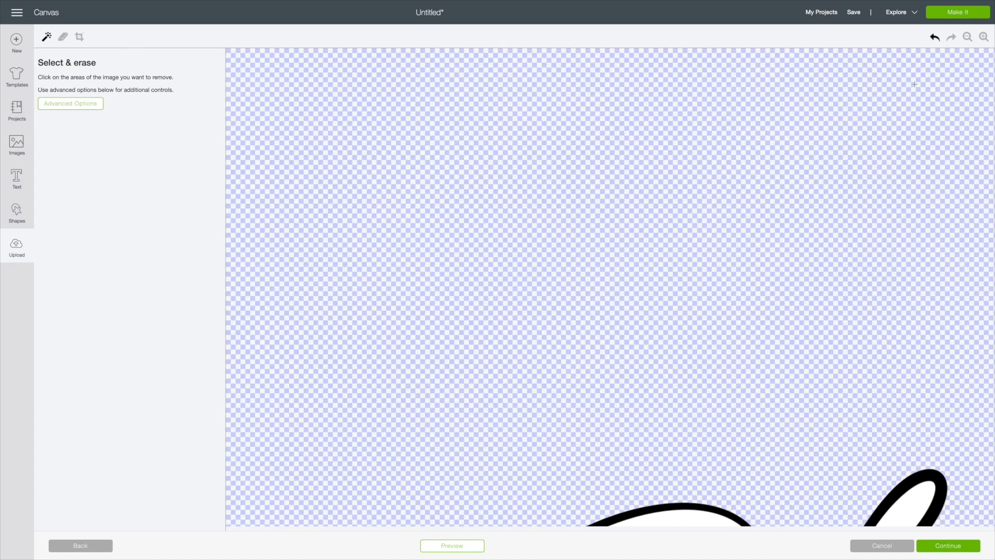
pyautogui.click(967, 37)
pyautogui.click(968, 37)
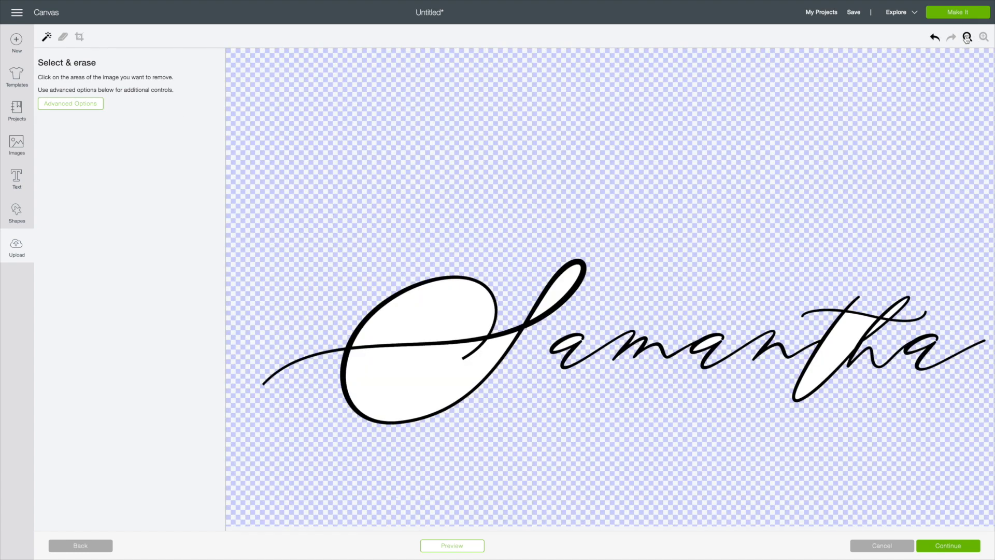
# Step: Erase the white areas enclosed by the loops of the script letters, including both halves of the capital S
pyautogui.click(423, 311)
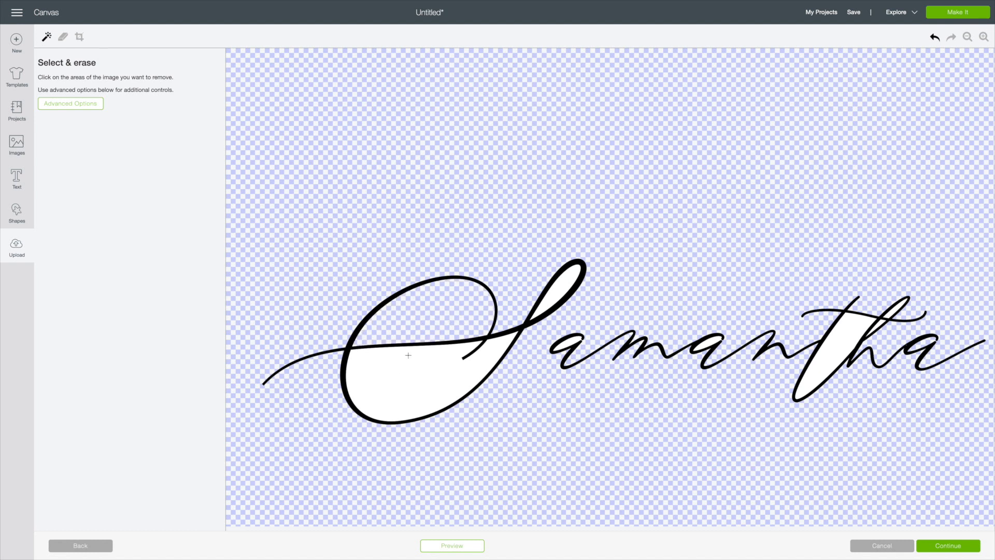
pyautogui.click(558, 293)
pyautogui.click(570, 344)
pyautogui.click(719, 345)
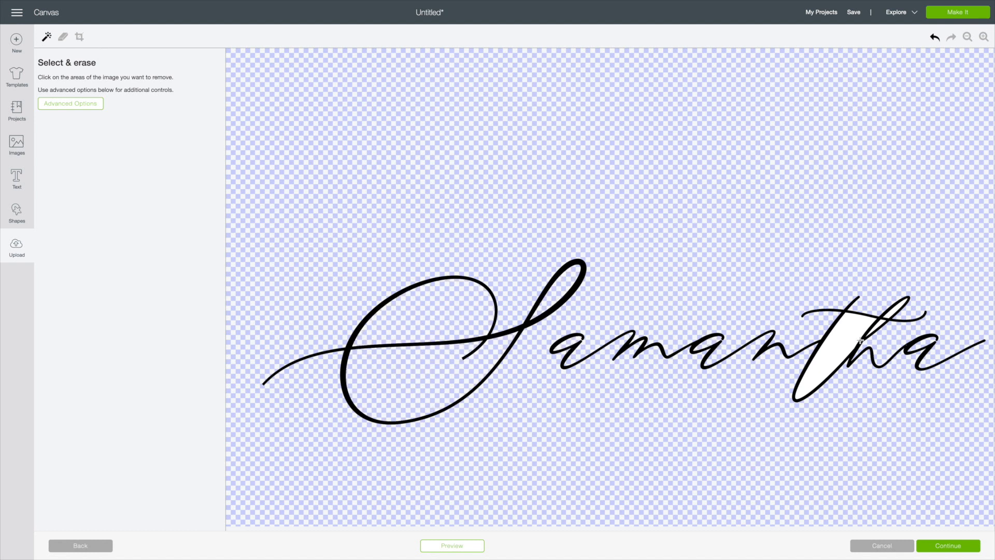
pyautogui.click(893, 317)
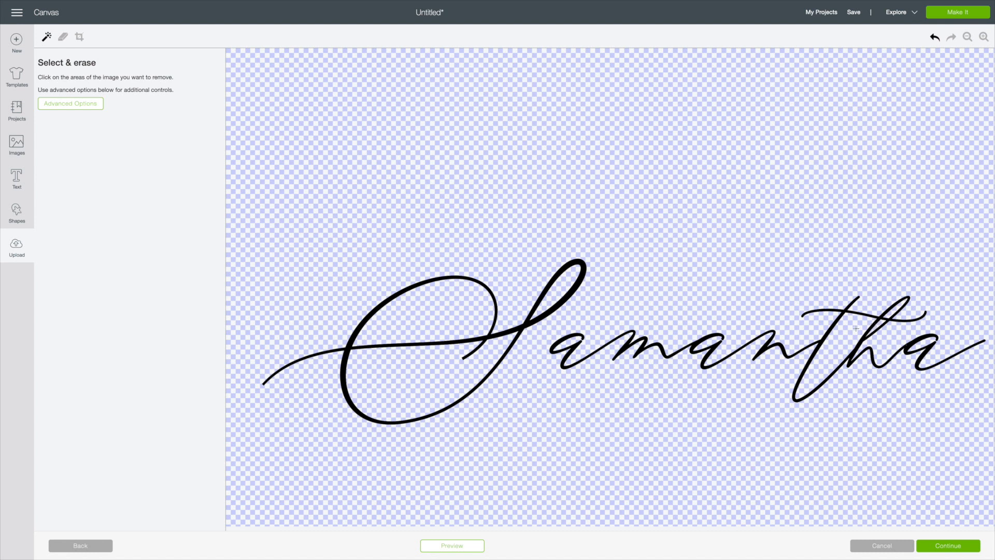
# Step: Save the cleaned lettering as a cut image and insert the newly uploaded image onto the canvas
pyautogui.click(955, 548)
pyautogui.click(647, 195)
pyautogui.click(939, 548)
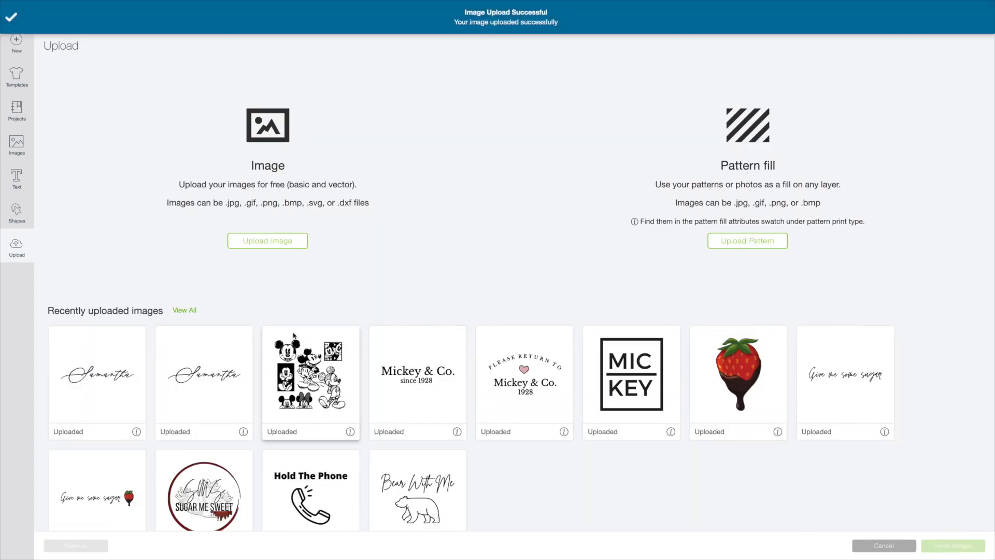
pyautogui.click(80, 392)
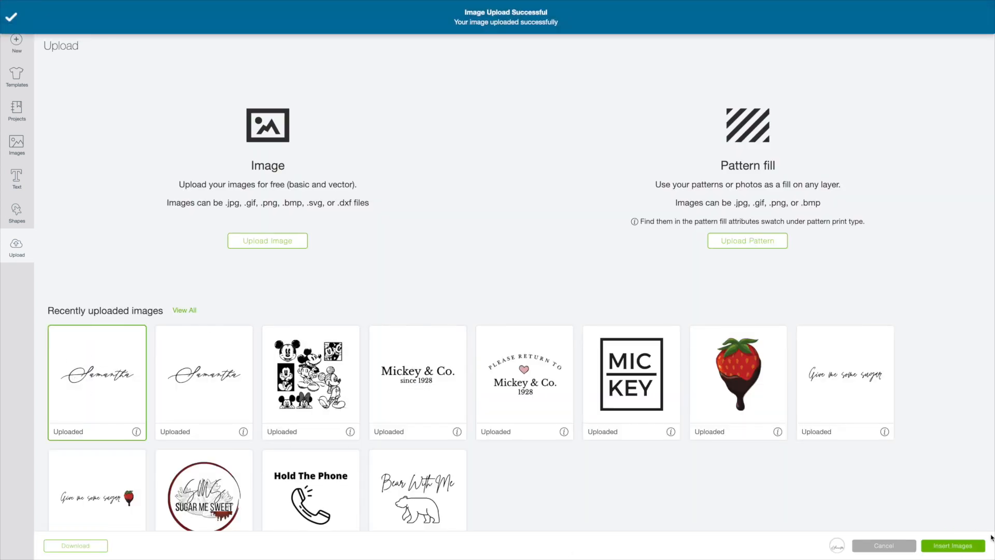
pyautogui.click(971, 546)
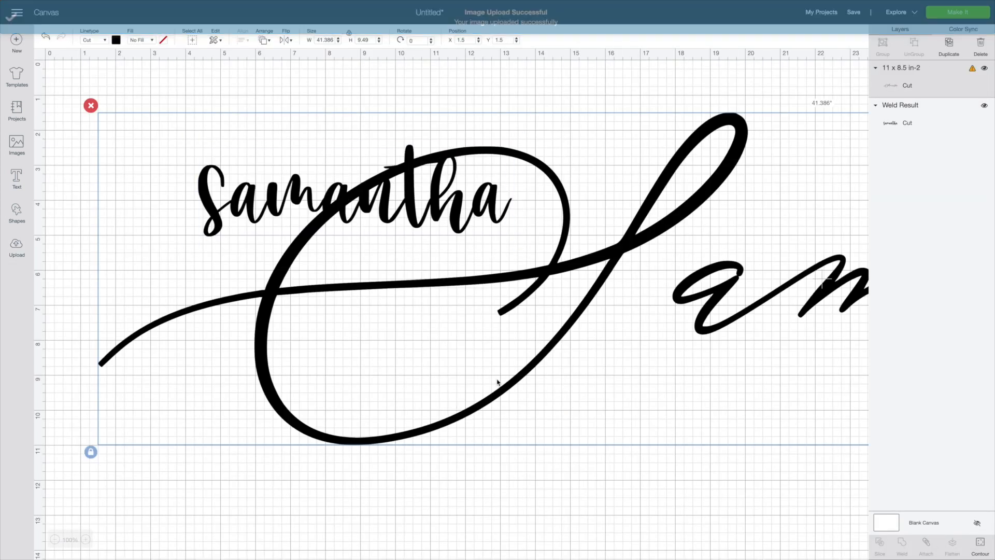
# Step: Shrink the inserted script lettering to about 19.55 x 4.48 inches and place it just below the welded name
pyautogui.moveTo(498, 382); pyautogui.dragTo(20, 367)
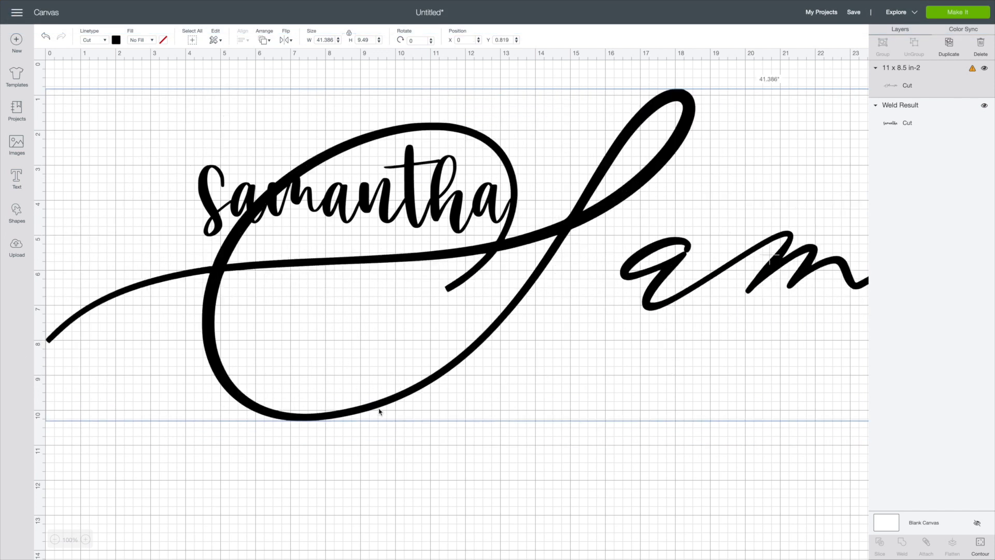
pyautogui.click(55, 539)
pyautogui.moveTo(200, 130); pyautogui.dragTo(243, 231)
pyautogui.moveTo(462, 269); pyautogui.dragTo(257, 225)
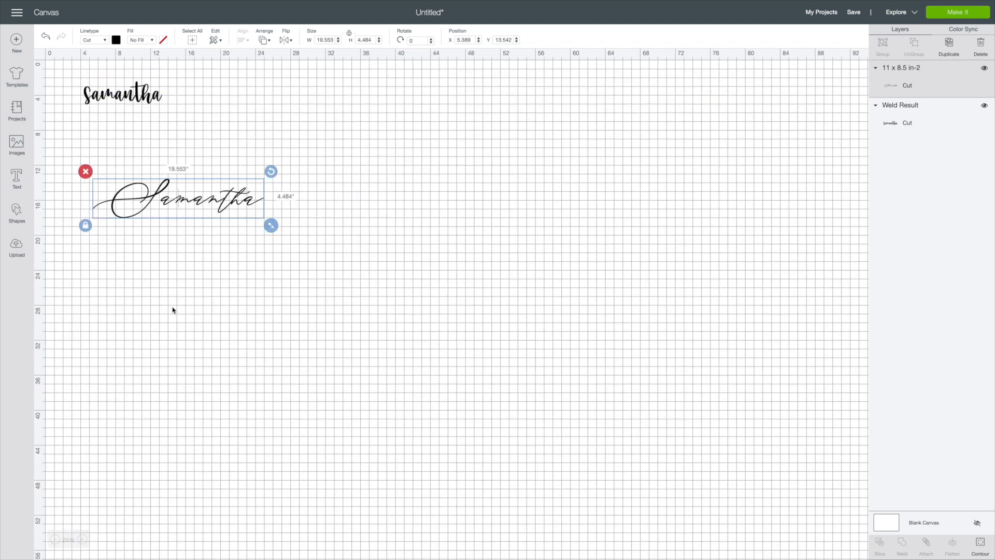
pyautogui.click(83, 539)
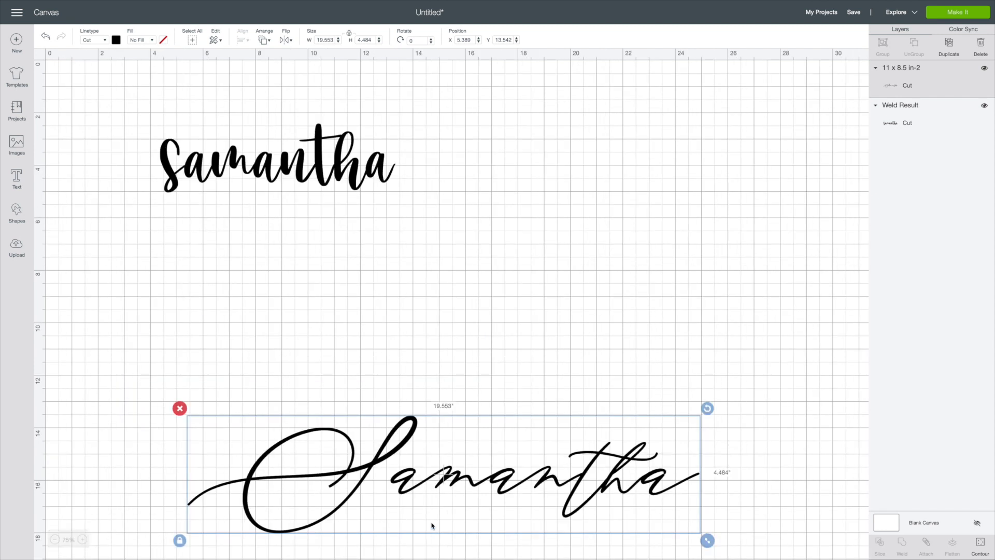
pyautogui.moveTo(462, 501); pyautogui.dragTo(415, 321)
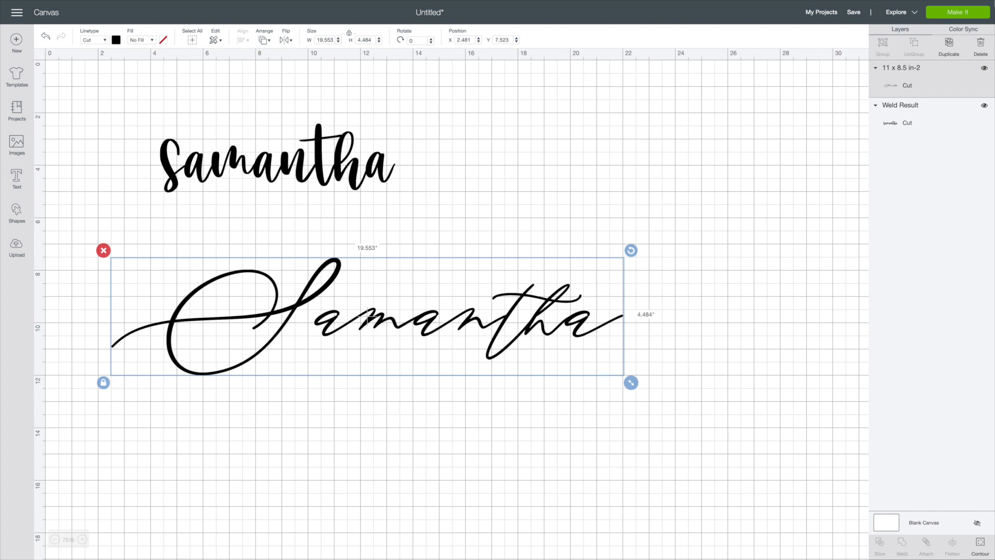
# Step: Preview how both names are laid out on the cutting mat, then return to the canvas and nudge the script lettering slightly right
pyautogui.click(967, 14)
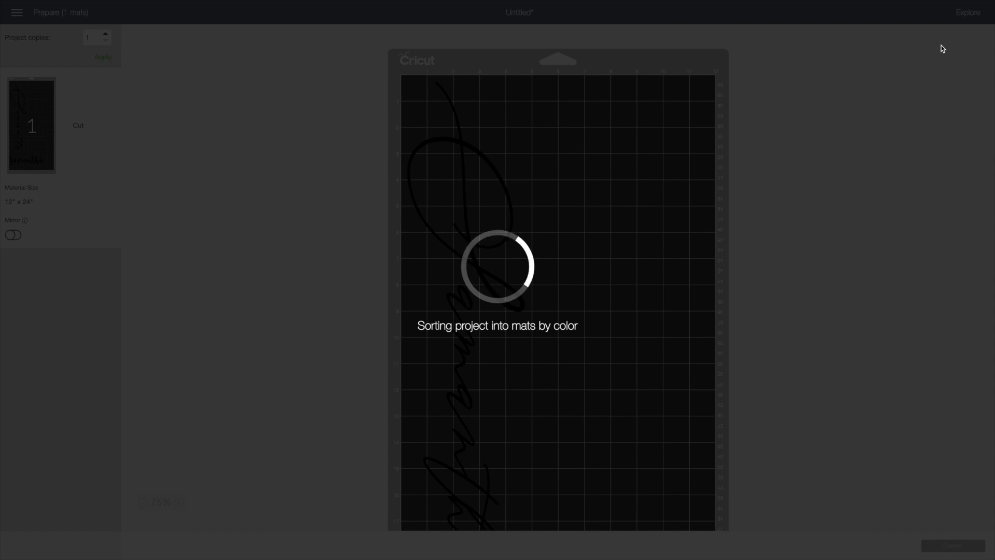
pyautogui.scroll(-3, 596, 393)
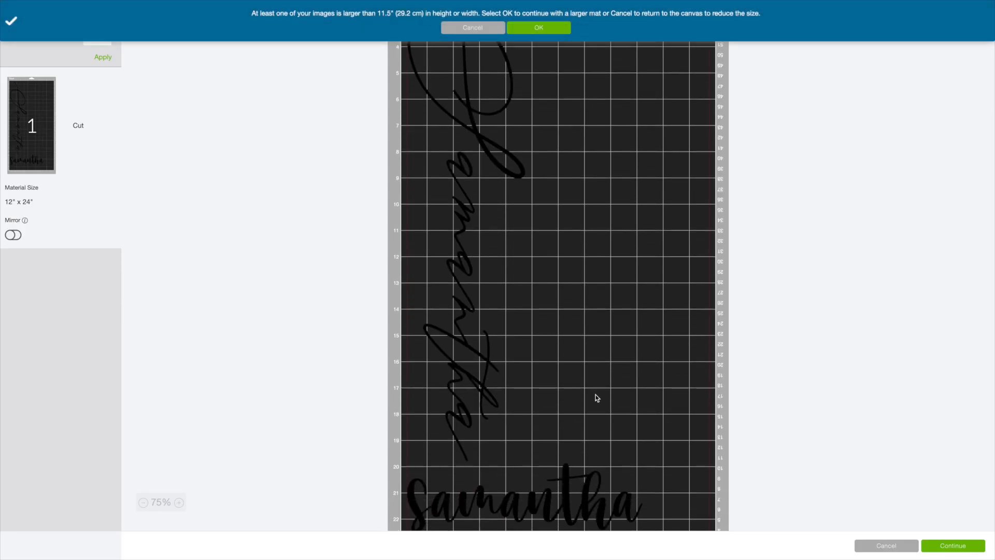
pyautogui.scroll(1, 596, 396)
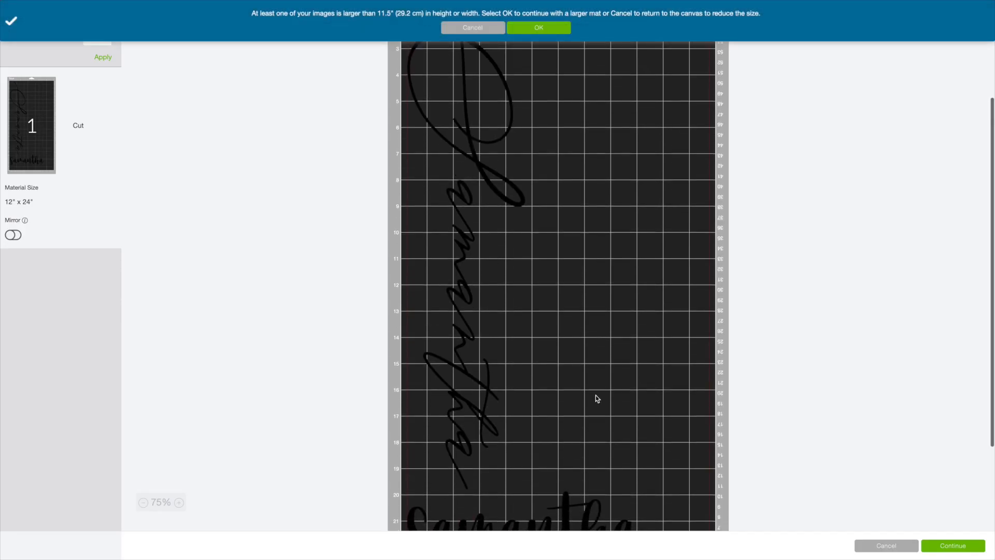
pyautogui.click(887, 546)
pyautogui.moveTo(489, 338); pyautogui.dragTo(512, 335)
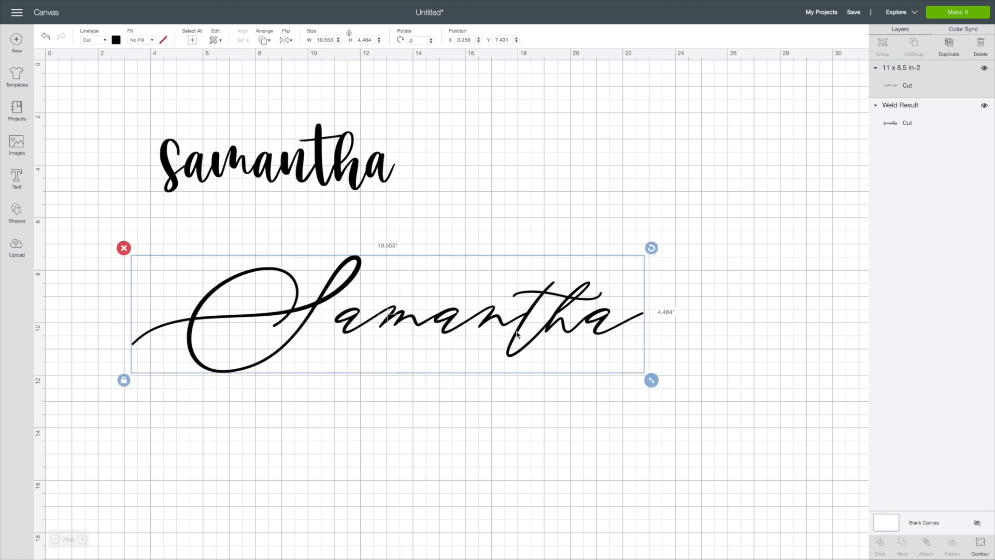
# Step: Switch to PicMonkey in Safari and change the name text's font to Harting
pyautogui.moveTo(126, 4)
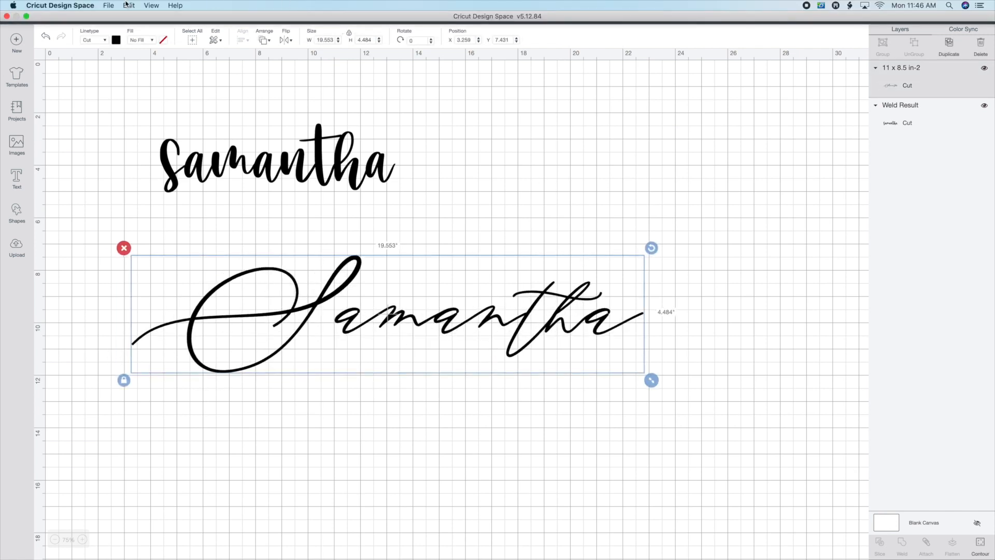
pyautogui.click(27, 16)
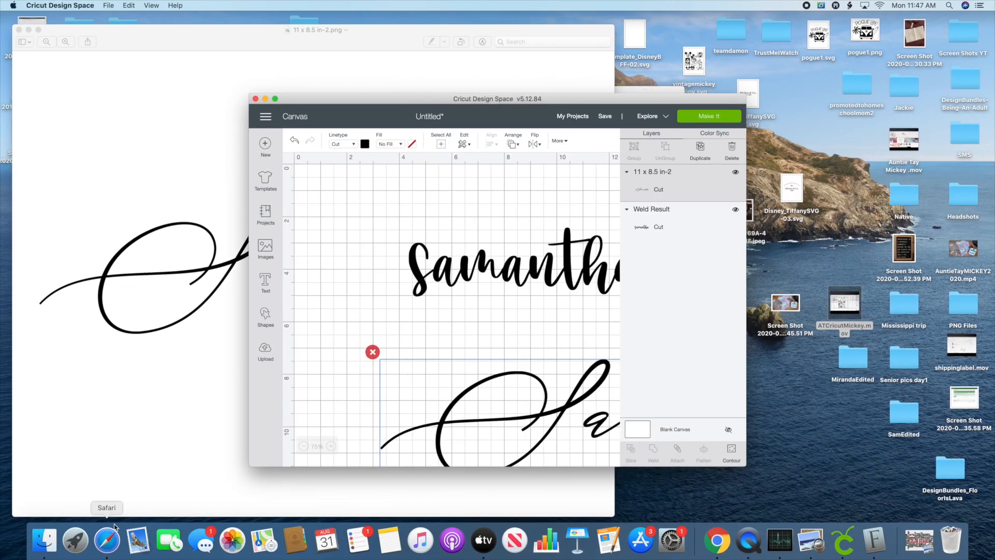
pyautogui.click(107, 539)
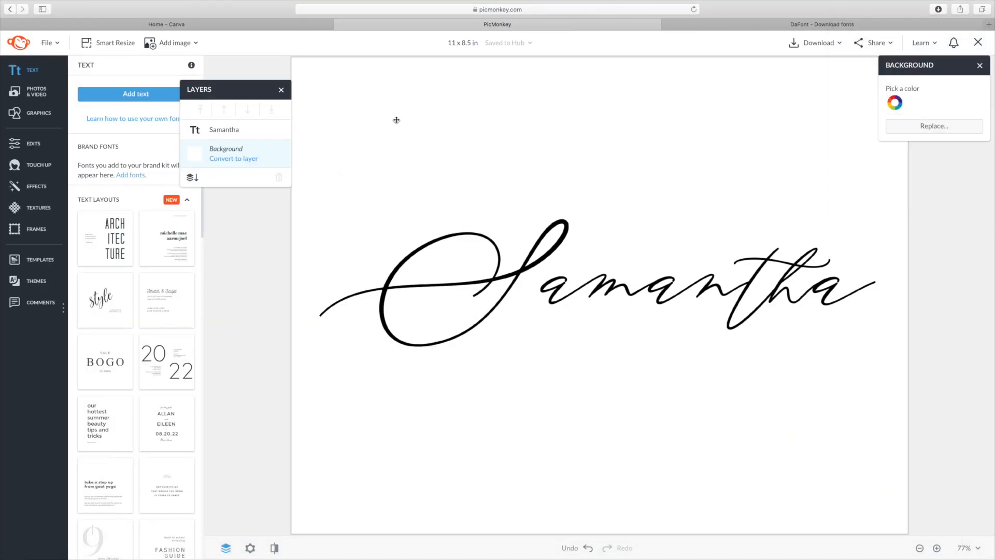
pyautogui.click(651, 309)
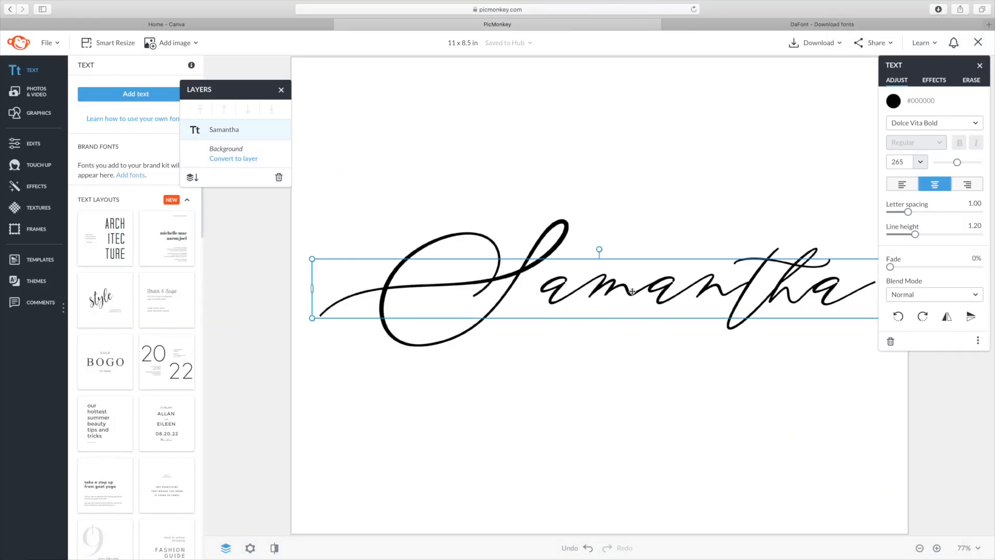
pyautogui.click(913, 122)
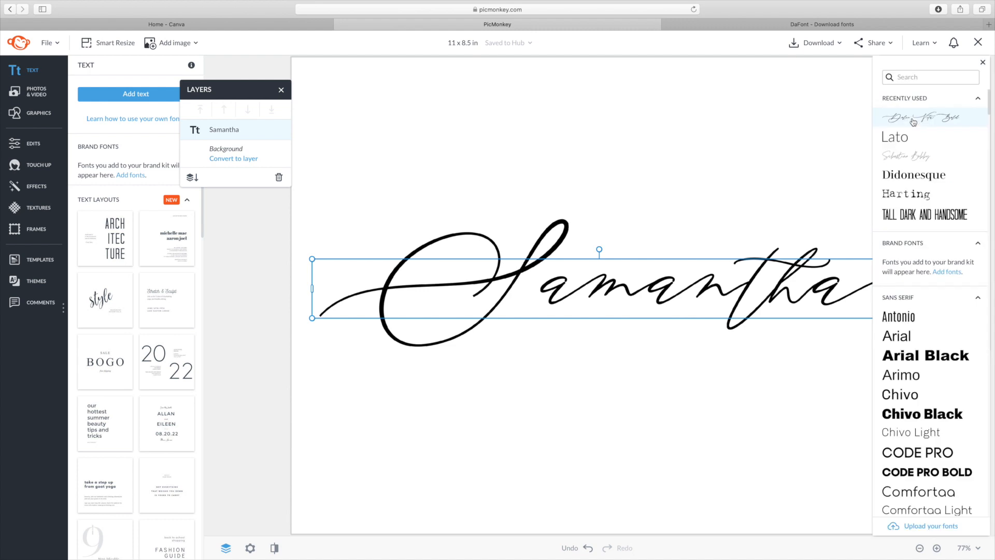
pyautogui.click(892, 195)
pyautogui.click(542, 299)
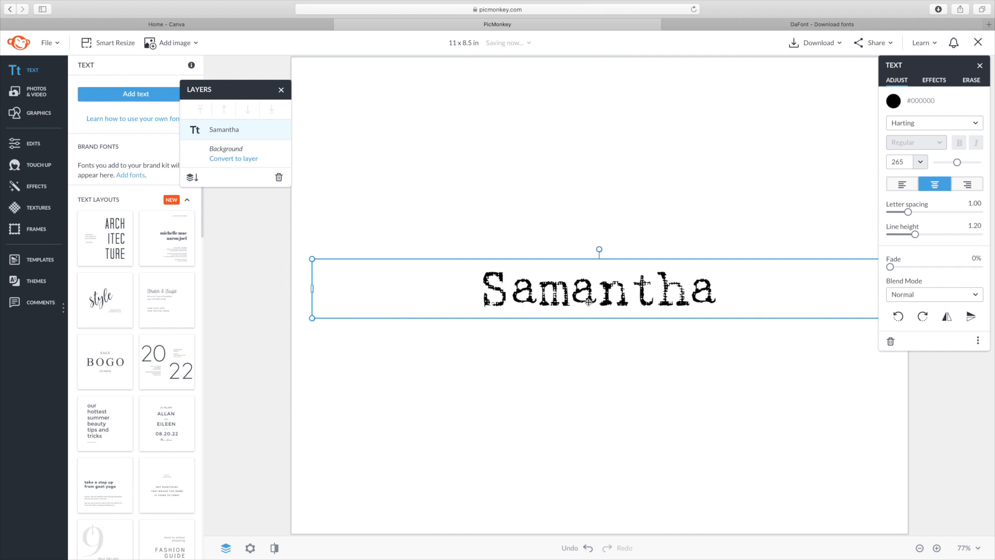
# Step: Change the name text's font to Tall Dark and Handsome
pyautogui.click(942, 126)
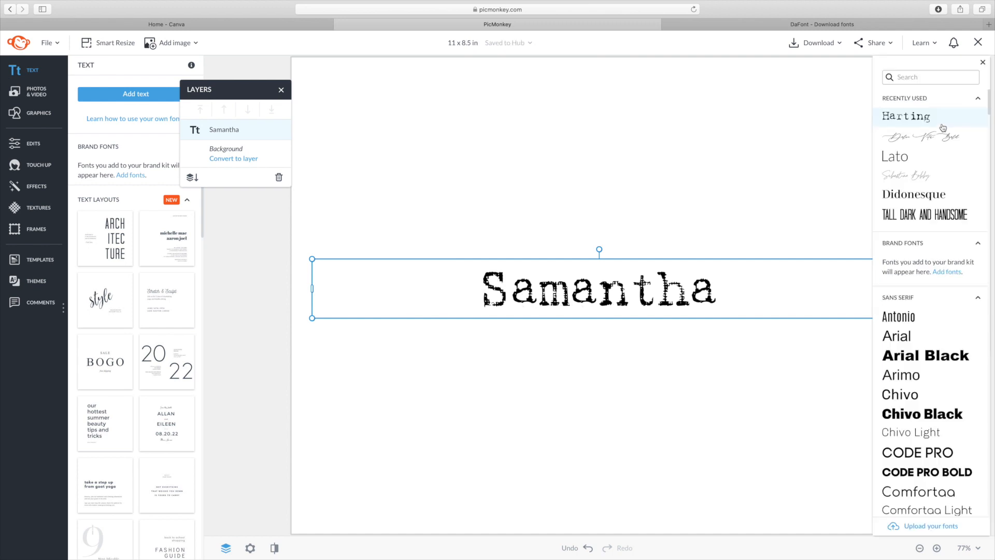
pyautogui.scroll(-12, 943, 128)
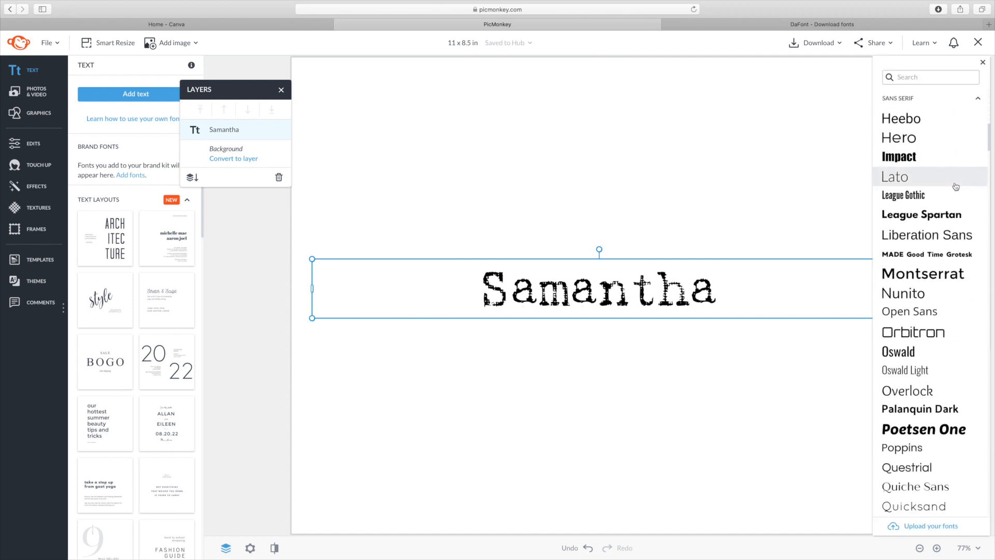
pyautogui.scroll(-5, 956, 187)
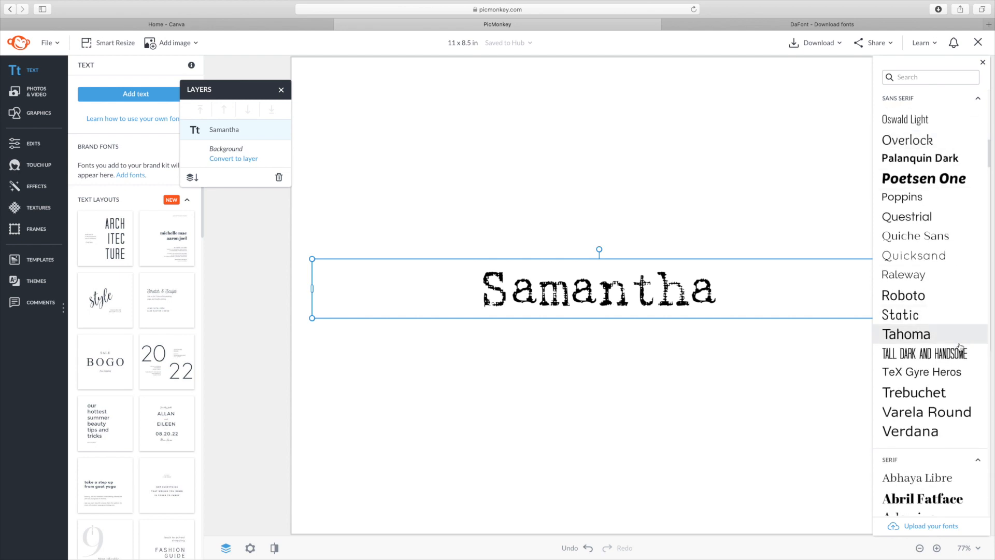
pyautogui.click(953, 355)
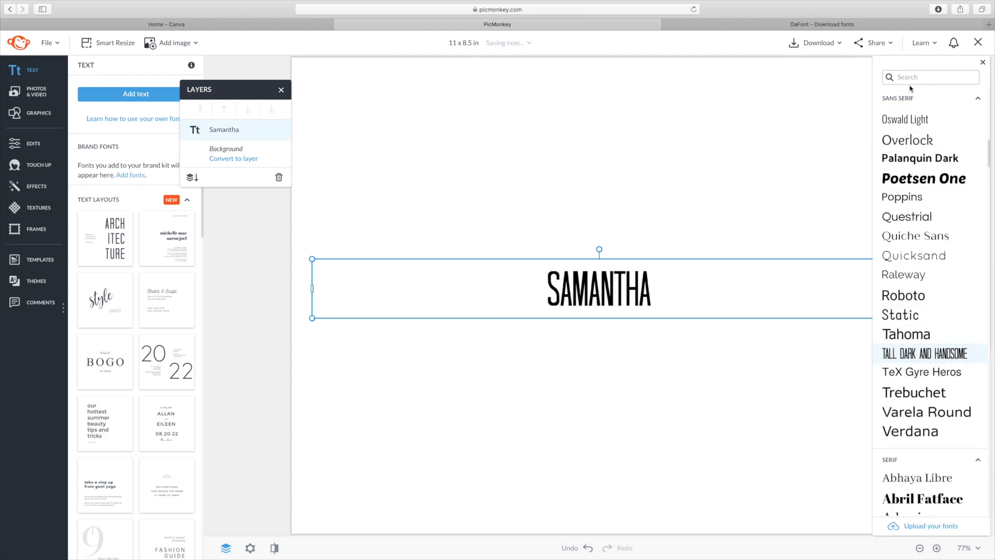
# Step: Search the fonts for "block" and apply Sketch Block to the name text
pyautogui.write('block')
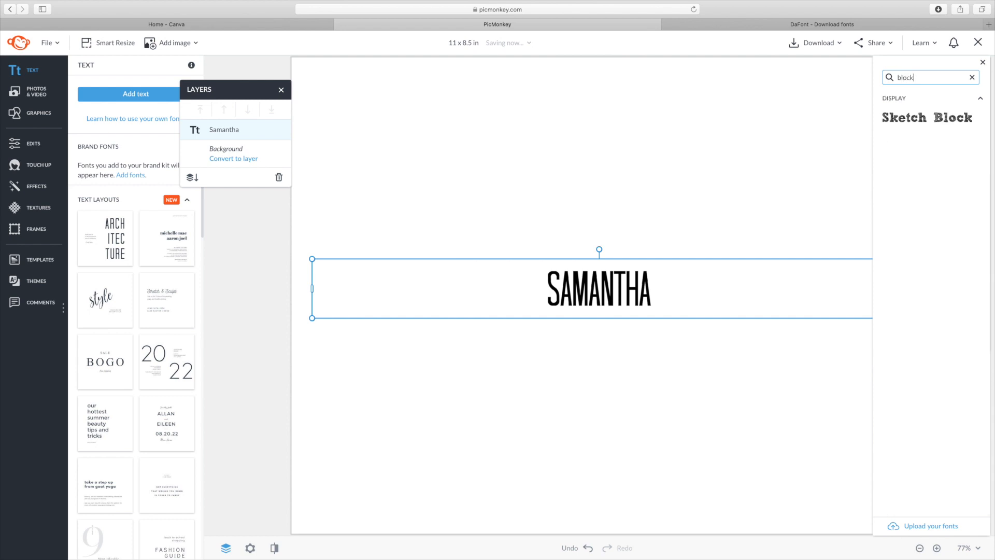
pyautogui.click(920, 118)
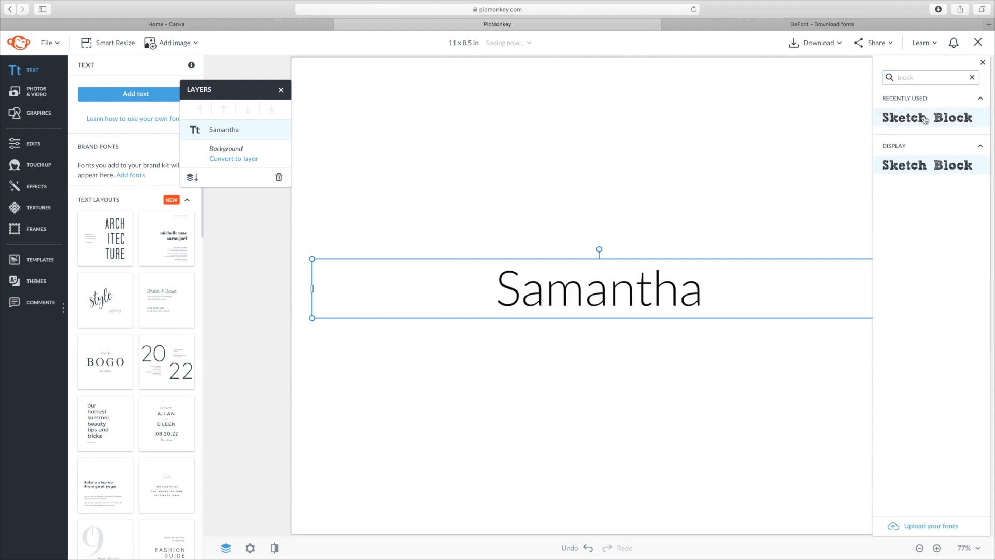
pyautogui.click(639, 301)
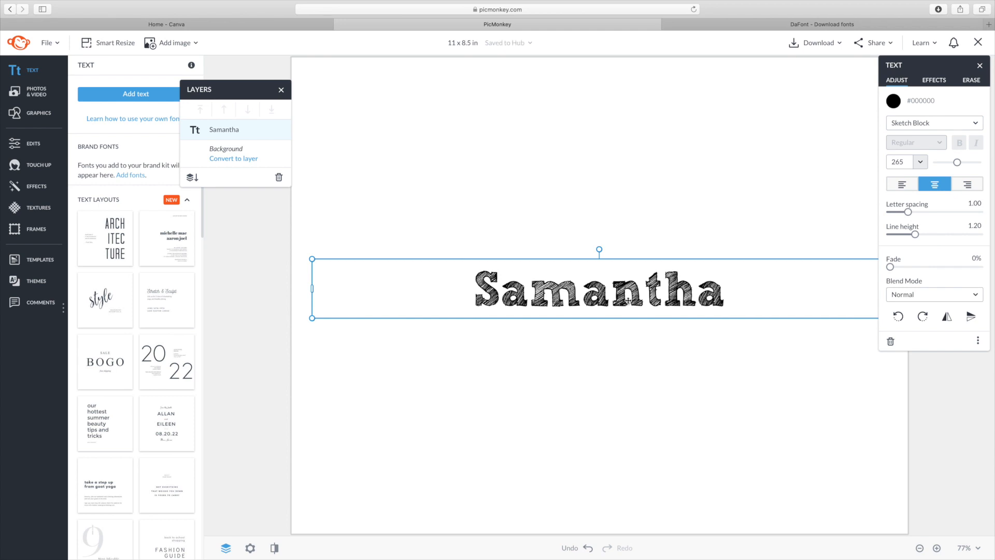
# Step: Shift the name's text box slightly right, set its font size to 401, and deselect it
pyautogui.moveTo(315, 271); pyautogui.dragTo(330, 268)
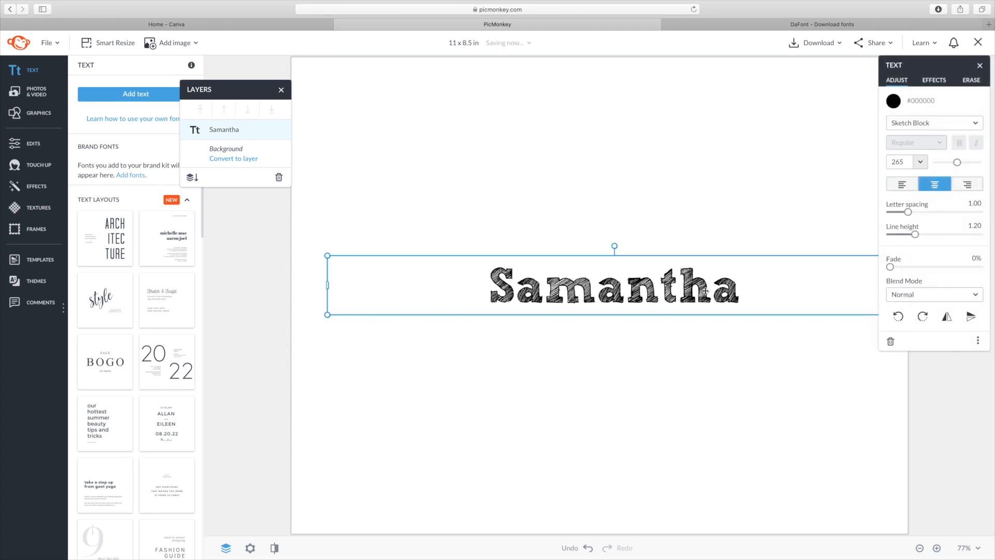
pyautogui.doubleClick(710, 291)
pyautogui.click(920, 162)
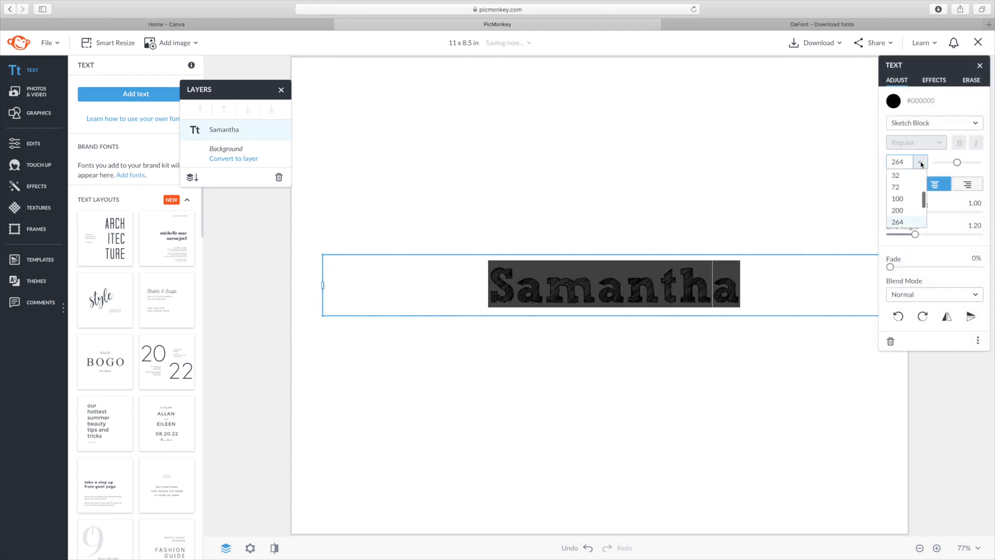
pyautogui.click(908, 203)
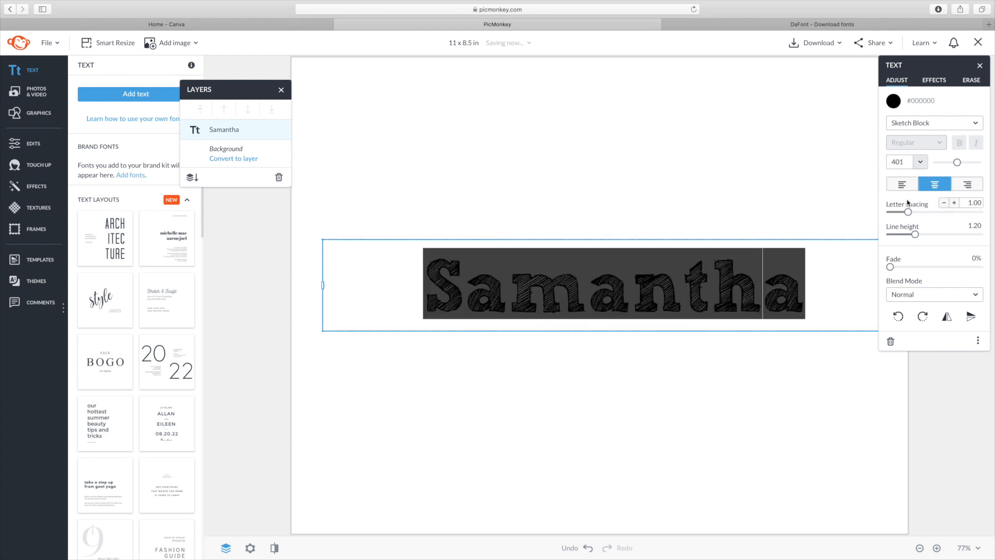
pyautogui.click(770, 416)
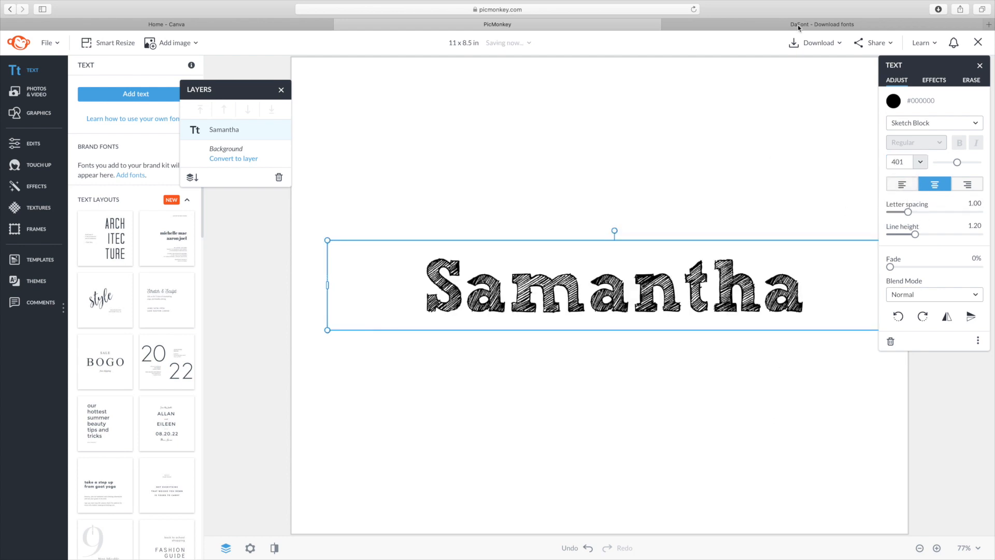
pyautogui.click(599, 144)
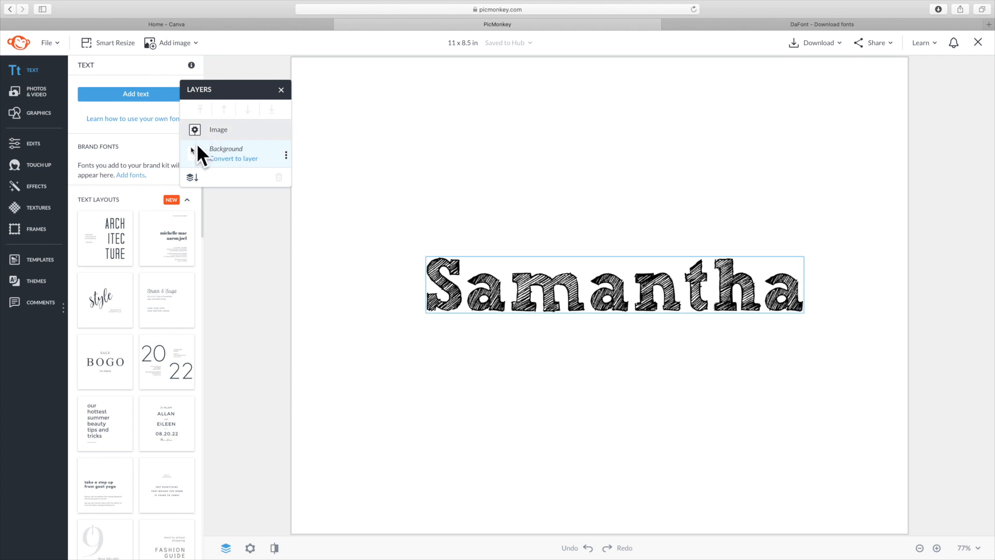
# Step: Convert the white background to a layer and delete it to make the canvas transparent
pyautogui.click(233, 164)
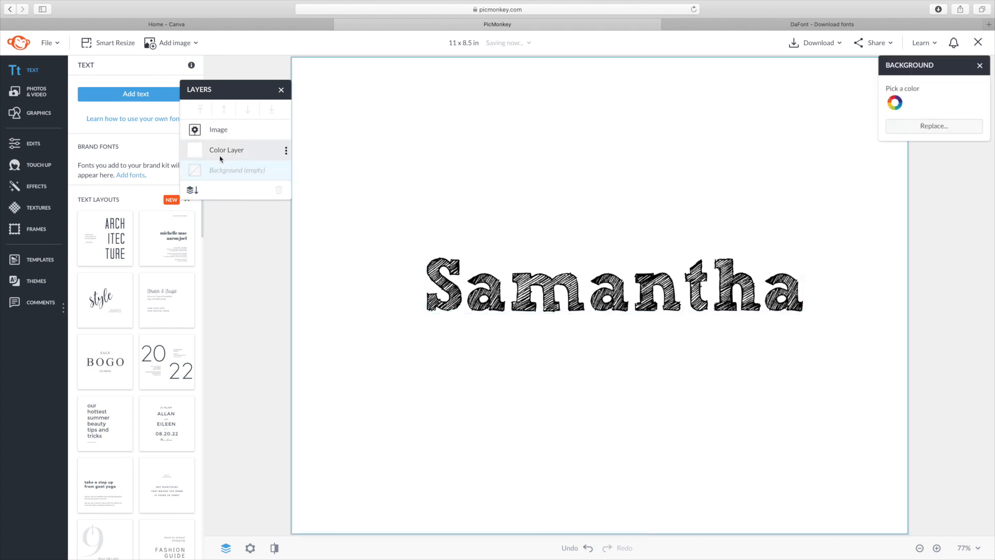
pyautogui.click(202, 151)
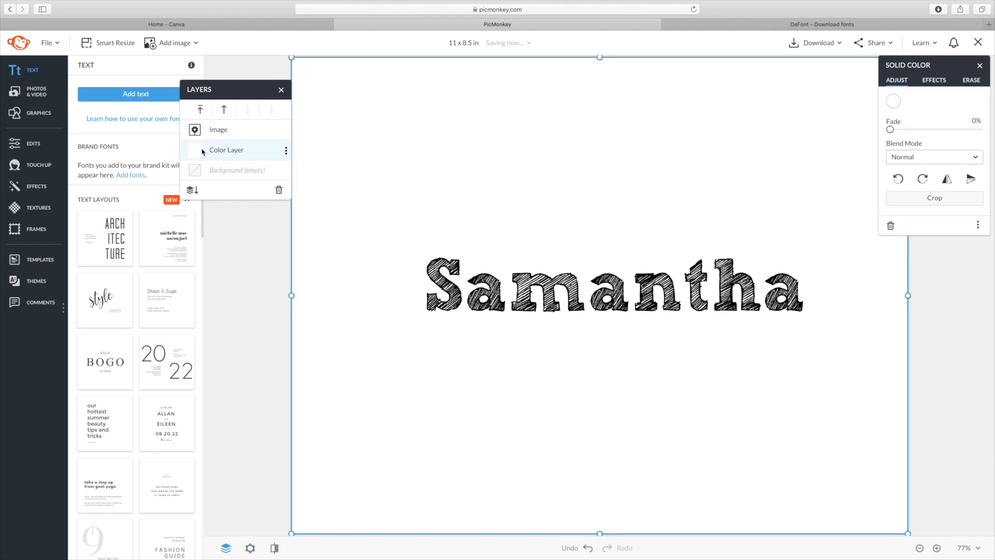
pyautogui.click(279, 190)
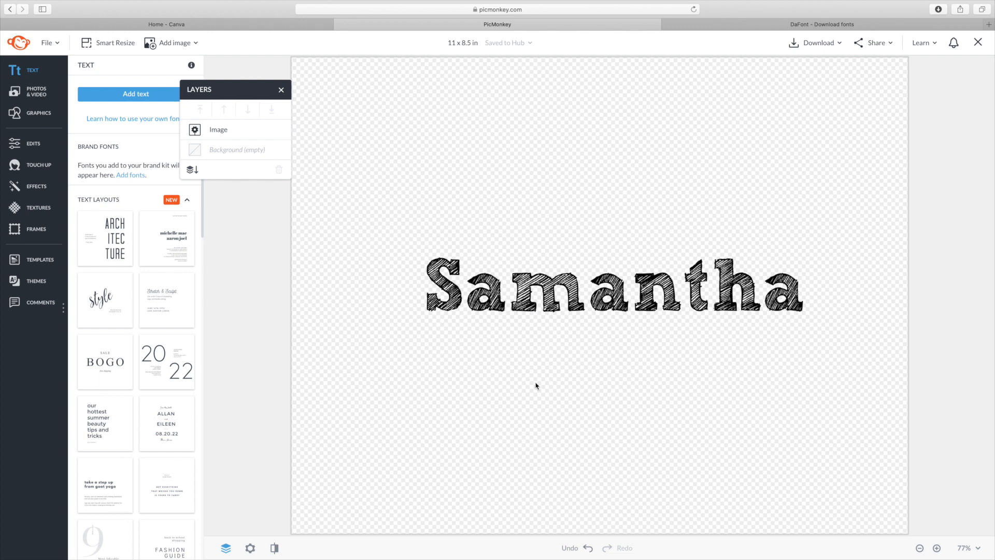
# Step: Download the design as a PNG image and open 11 x 8.5 in-4.png from the browser's downloads
pyautogui.click(820, 44)
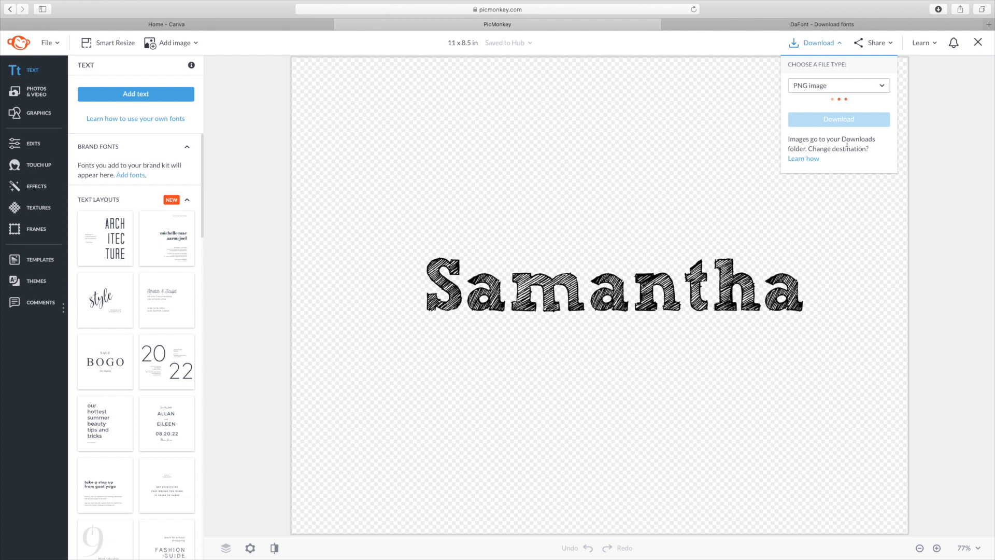
pyautogui.click(840, 120)
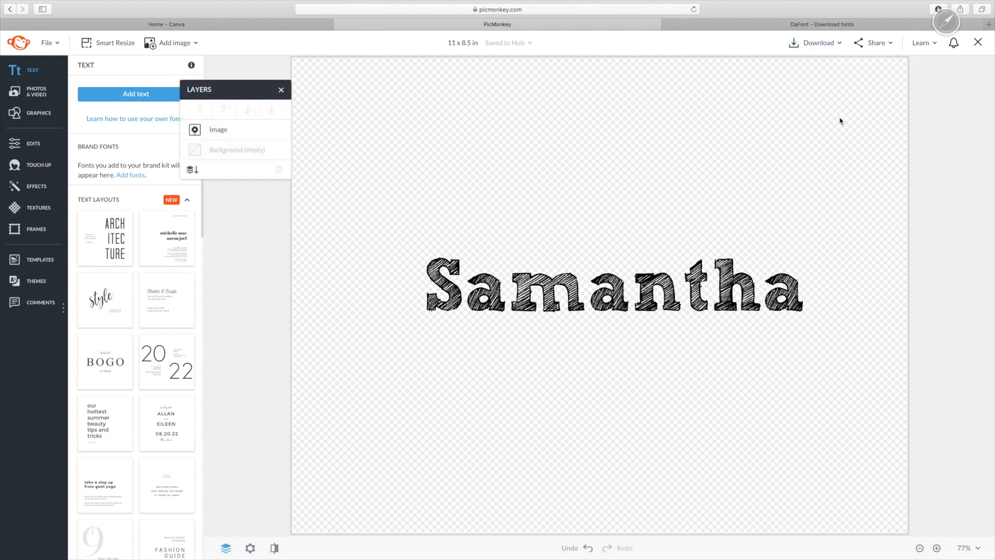
pyautogui.click(938, 9)
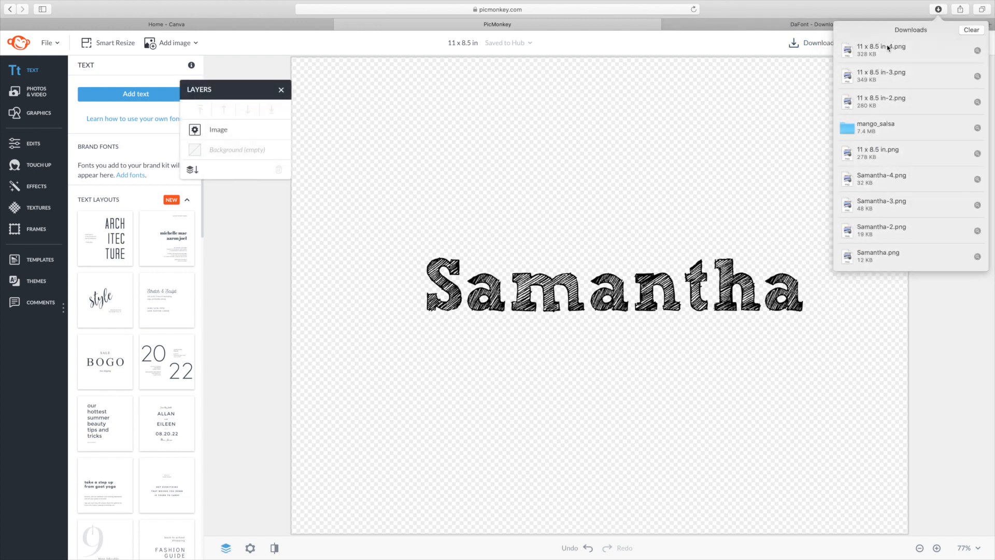
pyautogui.click(857, 53)
pyautogui.doubleClick(856, 52)
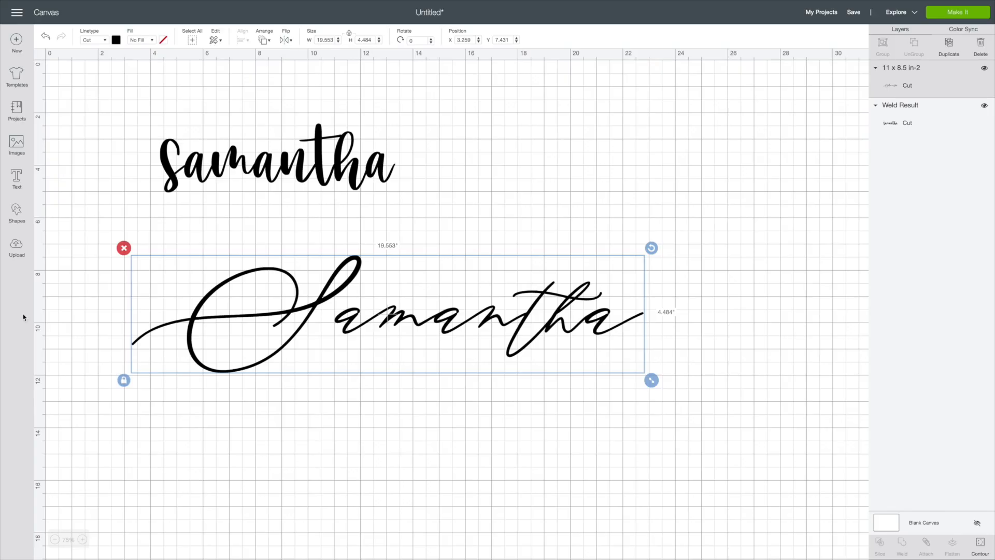
# Step: Switch to Cricut Design Space and upload the recent file 11 x 8.5 in-4.png as an image
pyautogui.click(17, 246)
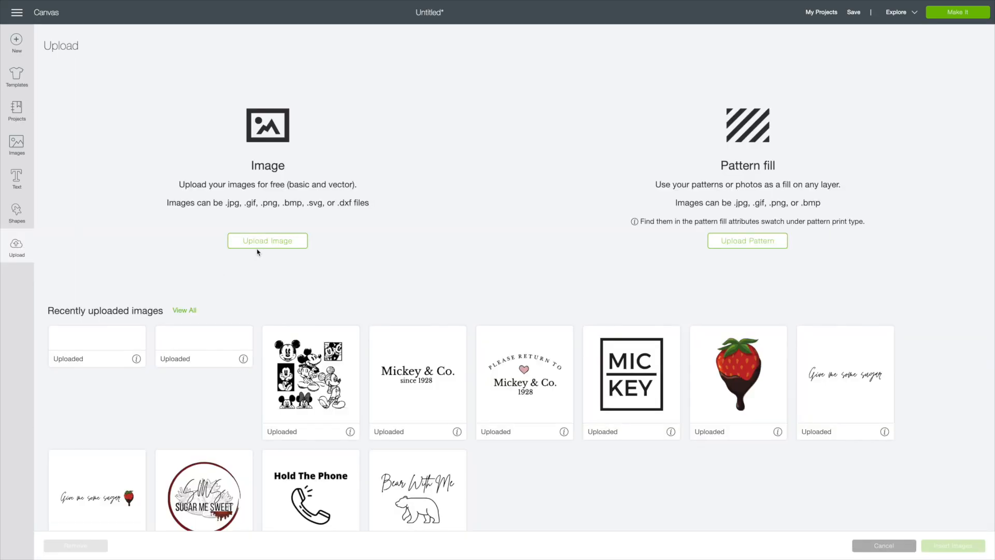
pyautogui.click(258, 242)
pyautogui.click(497, 278)
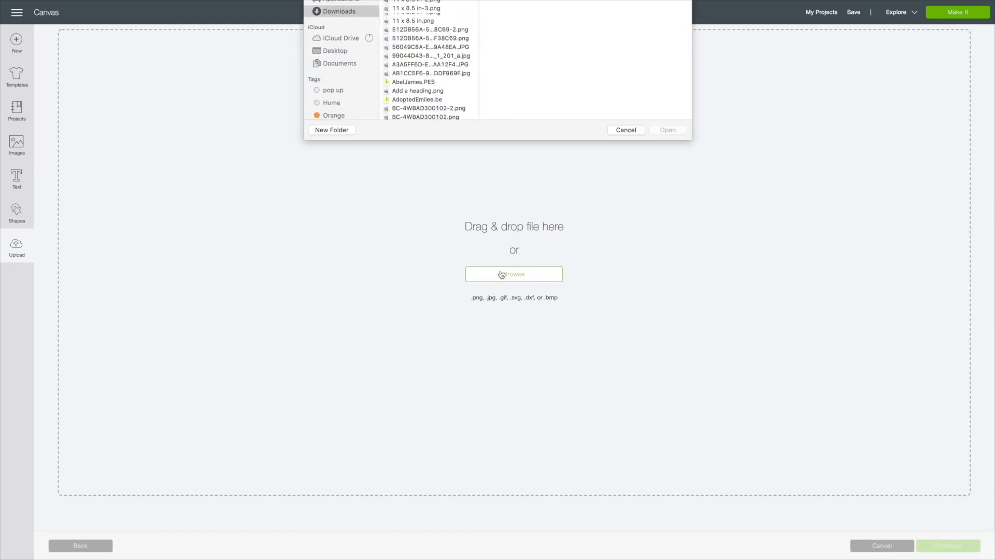
pyautogui.click(335, 51)
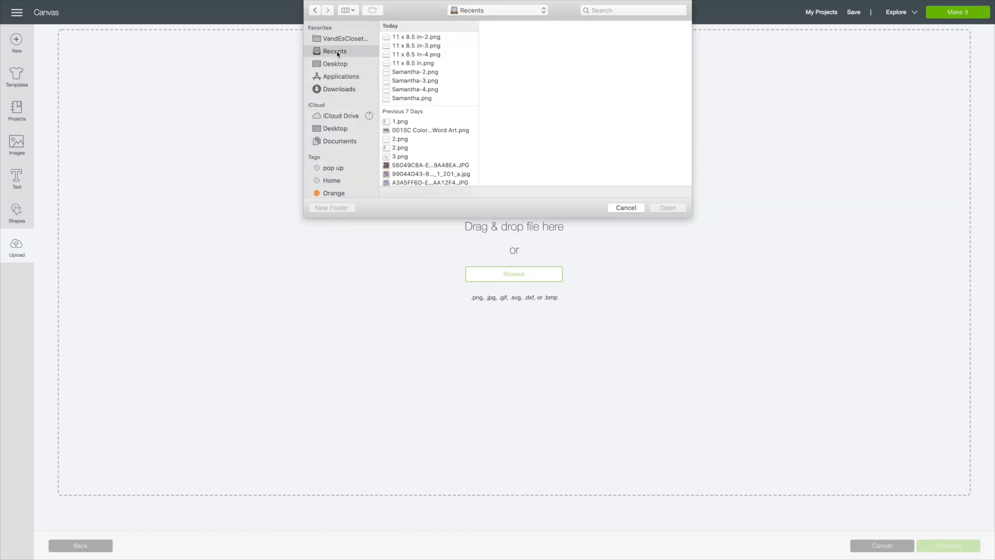
pyautogui.click(438, 55)
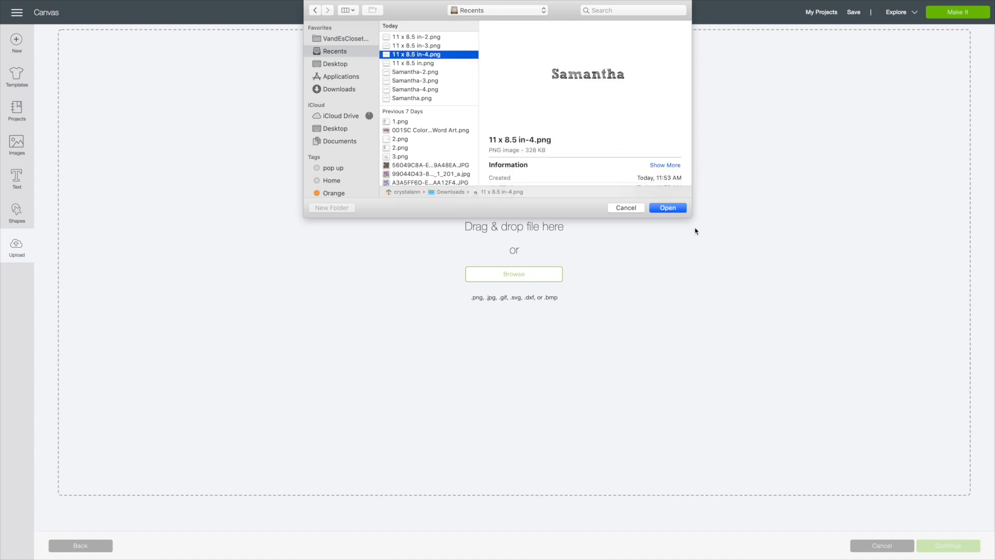
pyautogui.click(669, 208)
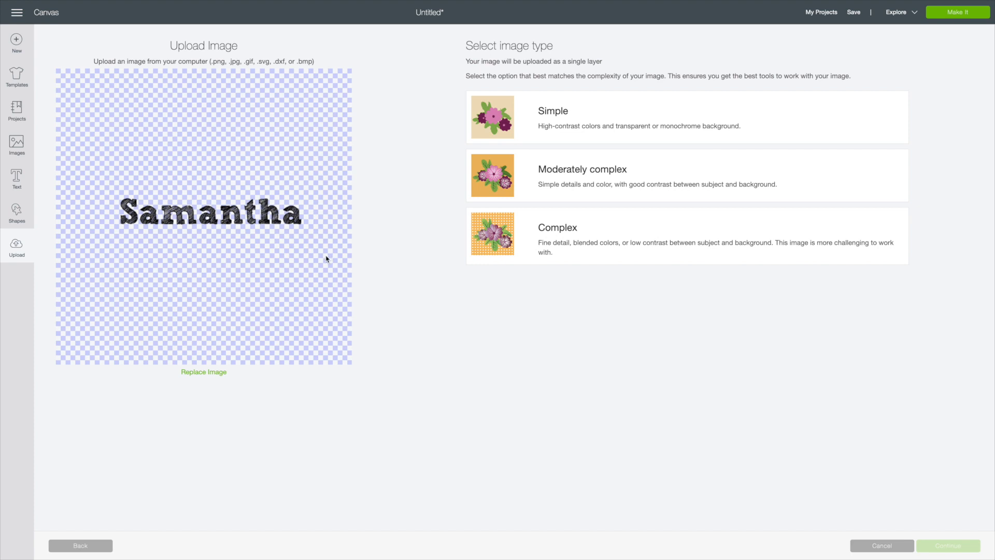
# Step: Save the upload as a Complex, Print Then Cut image and insert it on the canvas
pyautogui.click(566, 255)
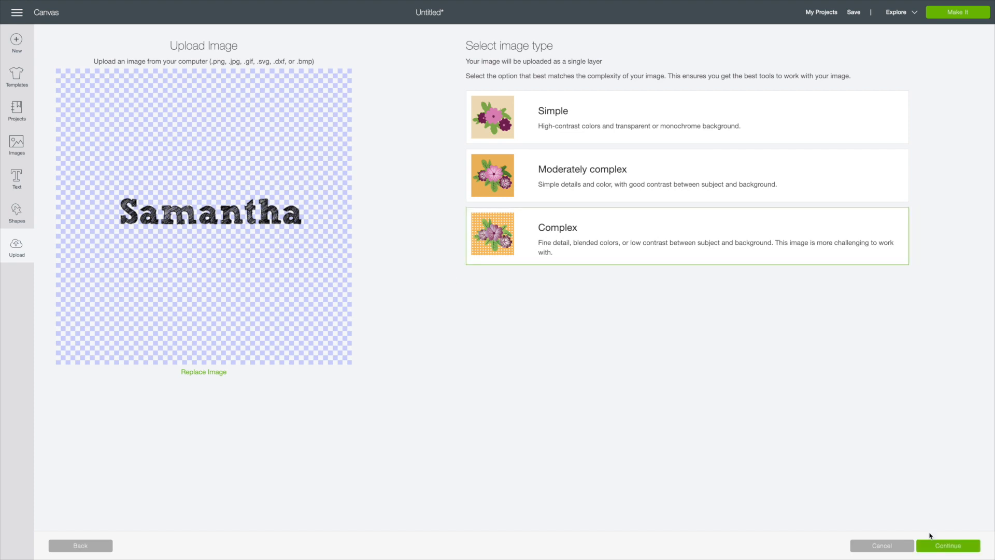
pyautogui.click(957, 548)
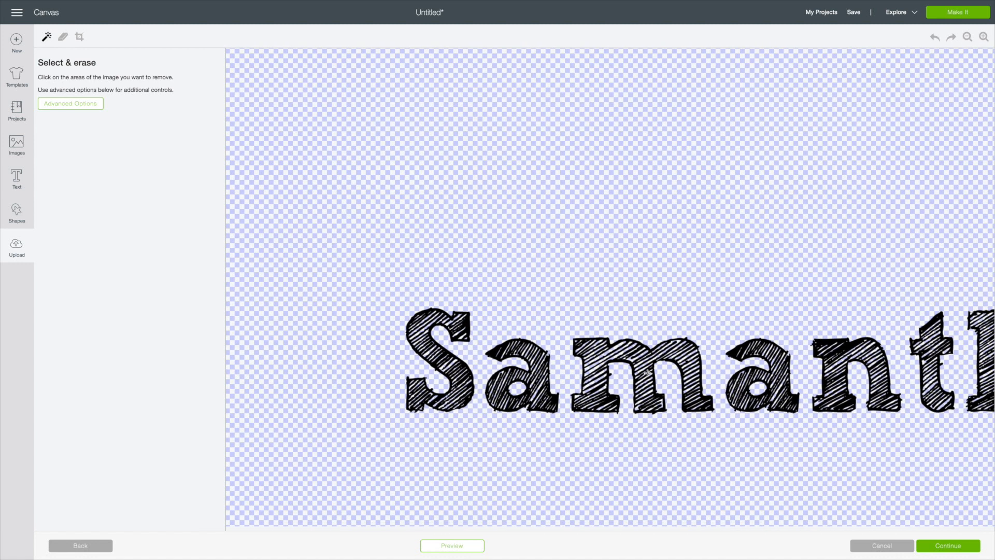
pyautogui.click(954, 549)
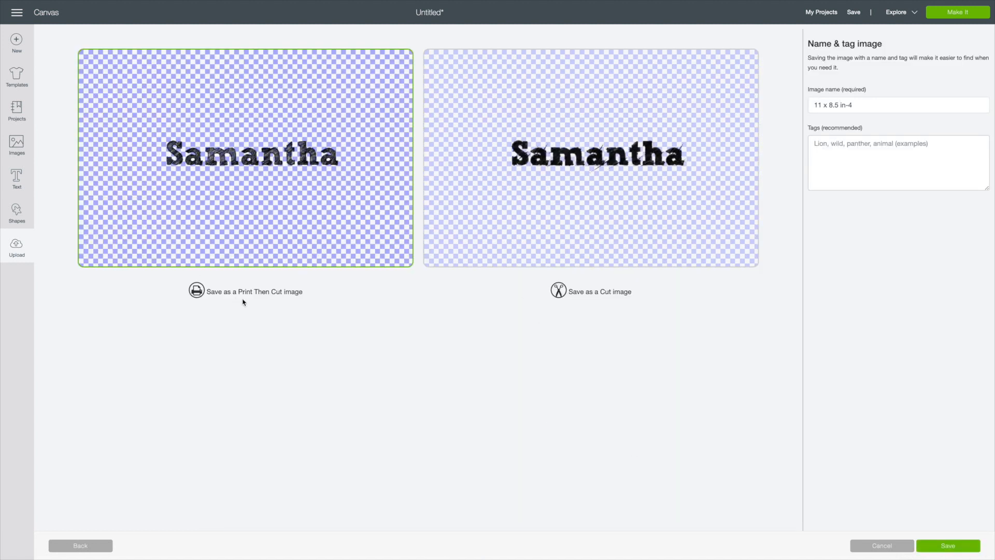
pyautogui.click(967, 548)
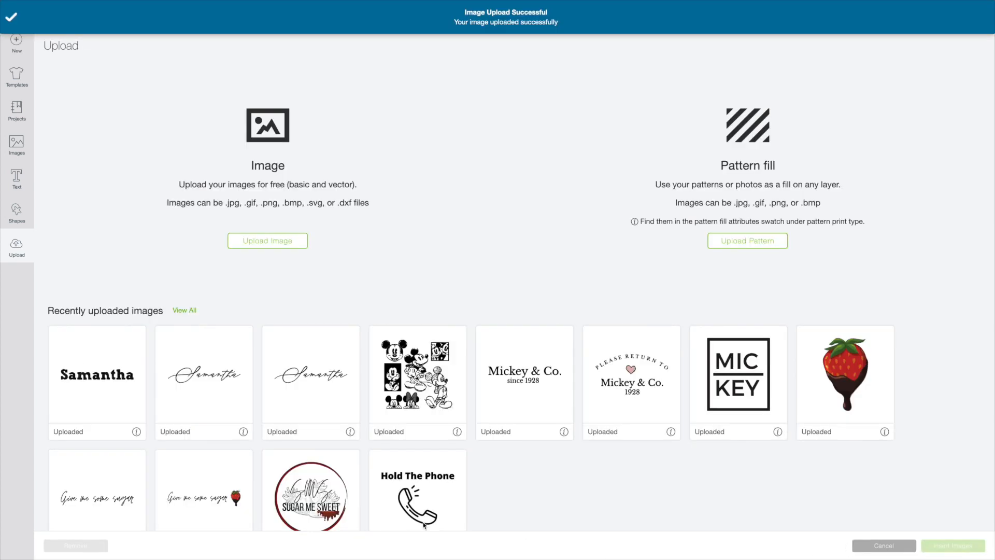
pyautogui.click(122, 381)
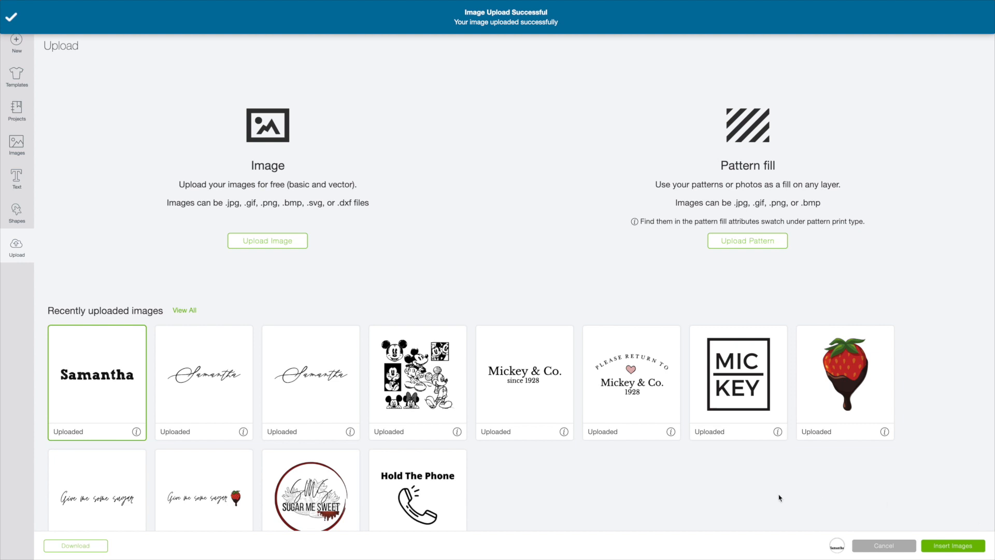
pyautogui.click(952, 546)
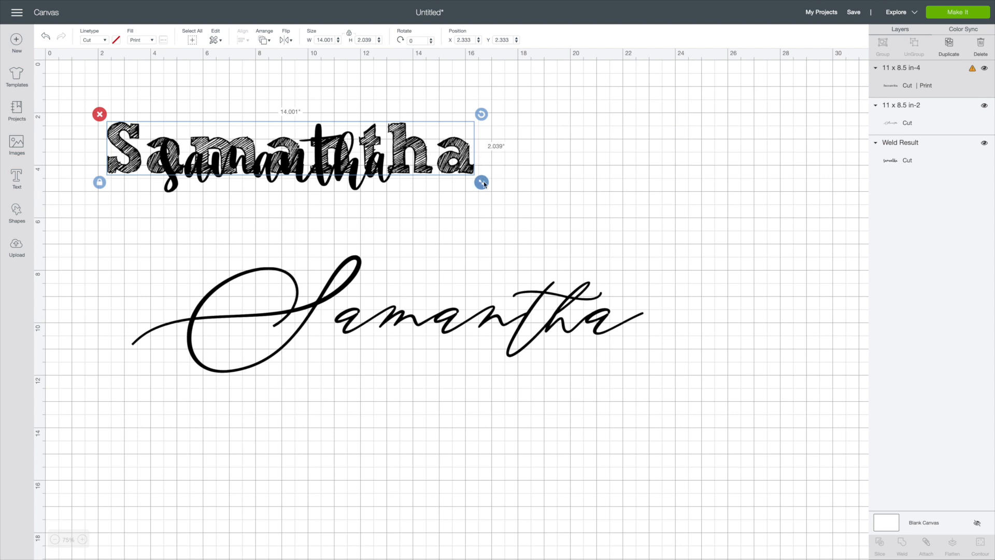
# Step: Enlarge the sketch lettering to about 23.4 in wide below the large script name and set its fill to No Fill
pyautogui.moveTo(481, 182); pyautogui.dragTo(729, 349)
pyautogui.moveTo(499, 157); pyautogui.dragTo(500, 426)
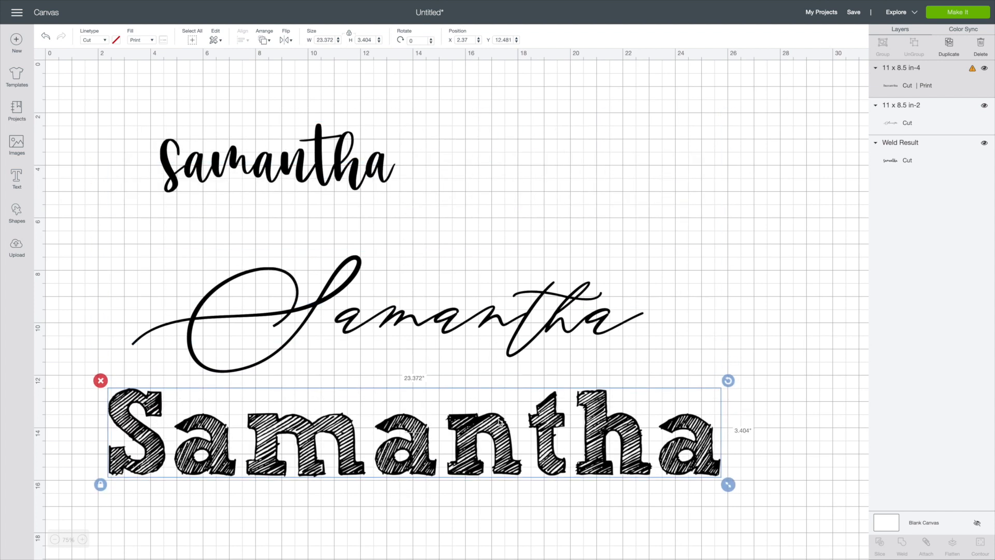
pyautogui.click(141, 41)
pyautogui.click(145, 53)
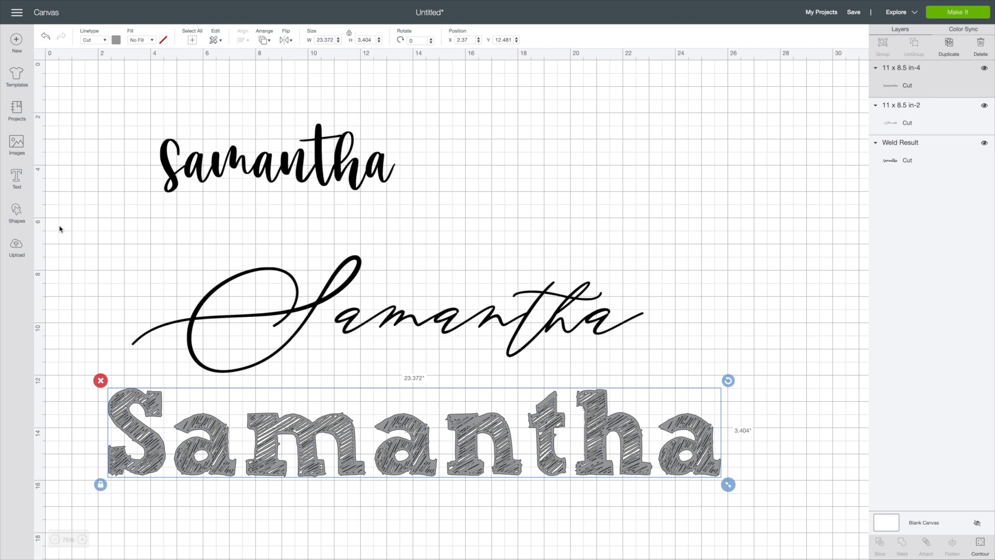
pyautogui.click(21, 244)
pyautogui.click(258, 245)
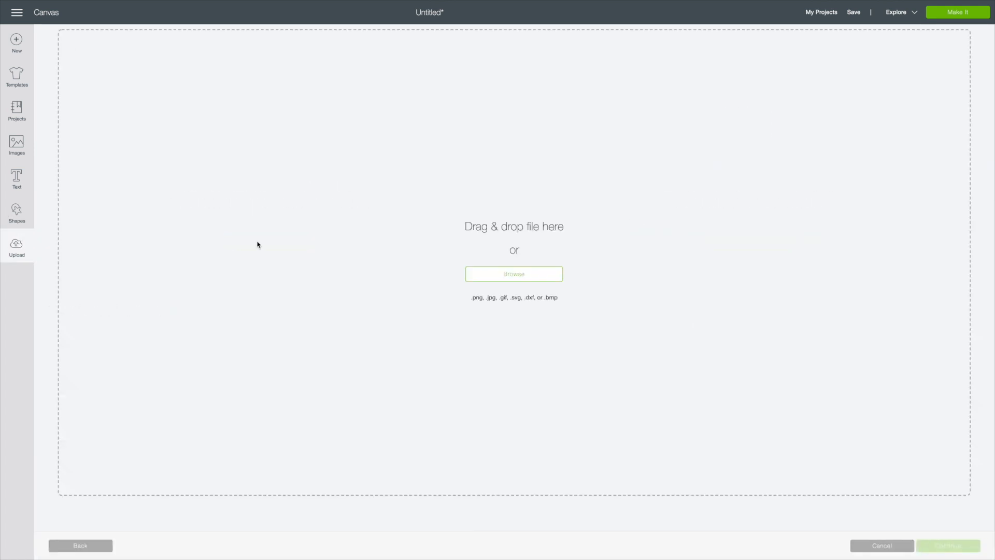
pyautogui.click(524, 274)
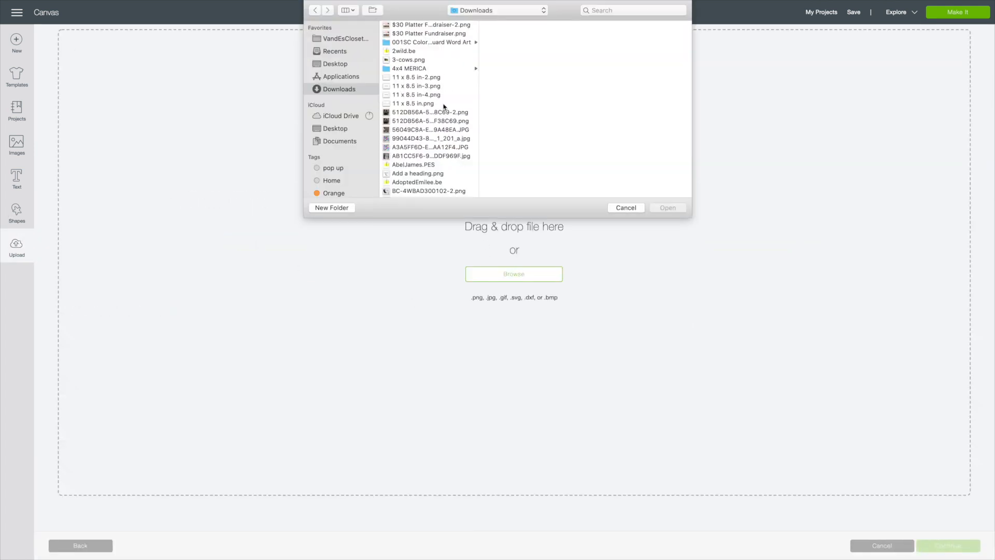
pyautogui.click(335, 51)
pyautogui.click(434, 54)
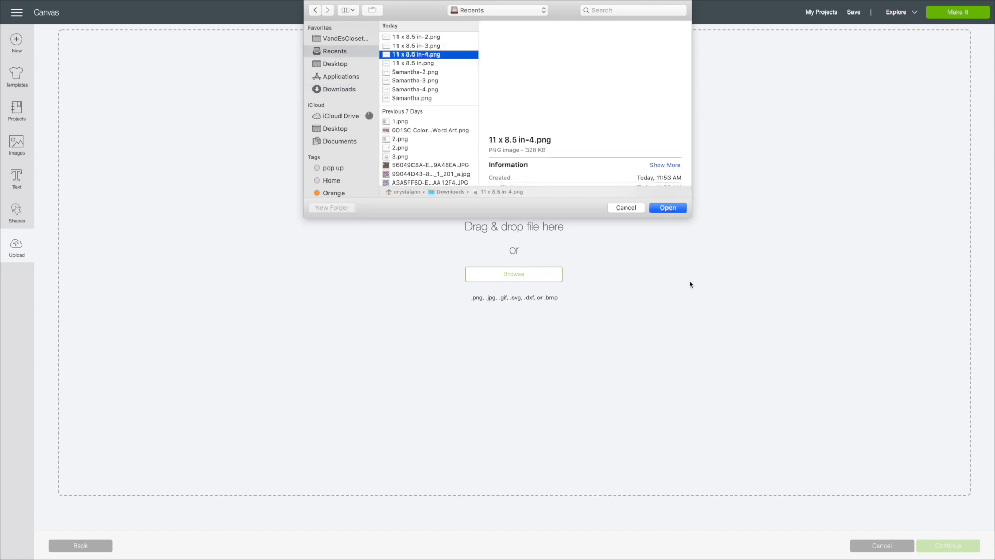
pyautogui.click(667, 207)
pyautogui.click(622, 262)
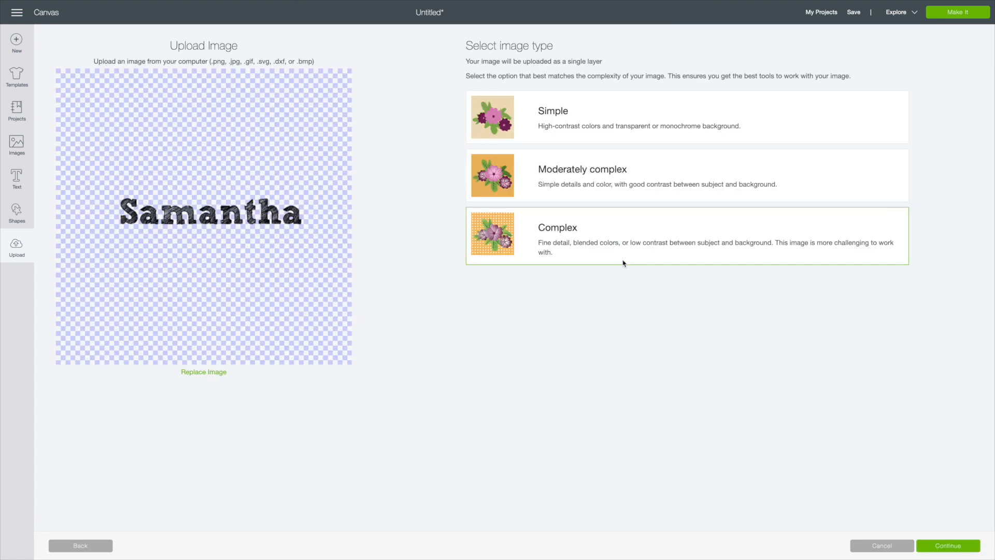
pyautogui.click(954, 546)
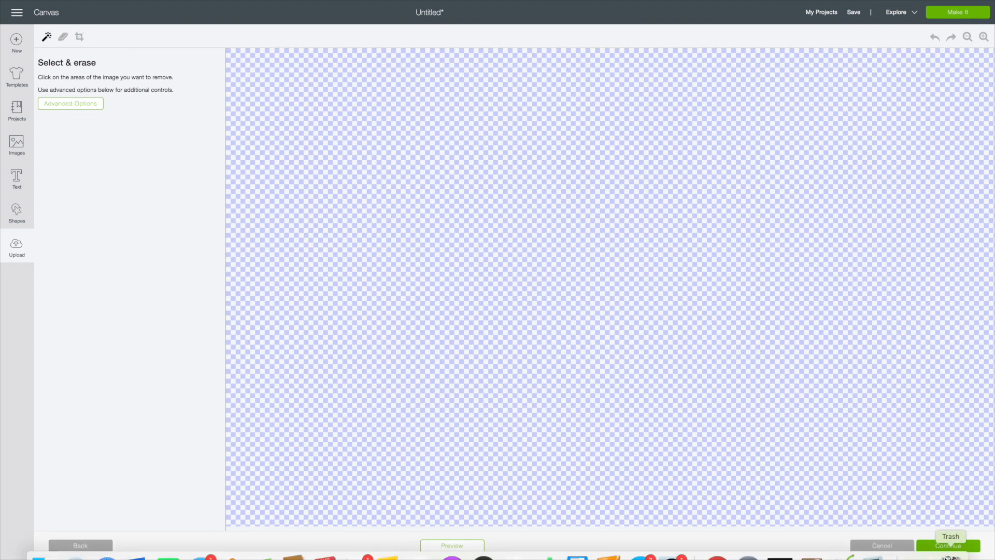
pyautogui.click(952, 544)
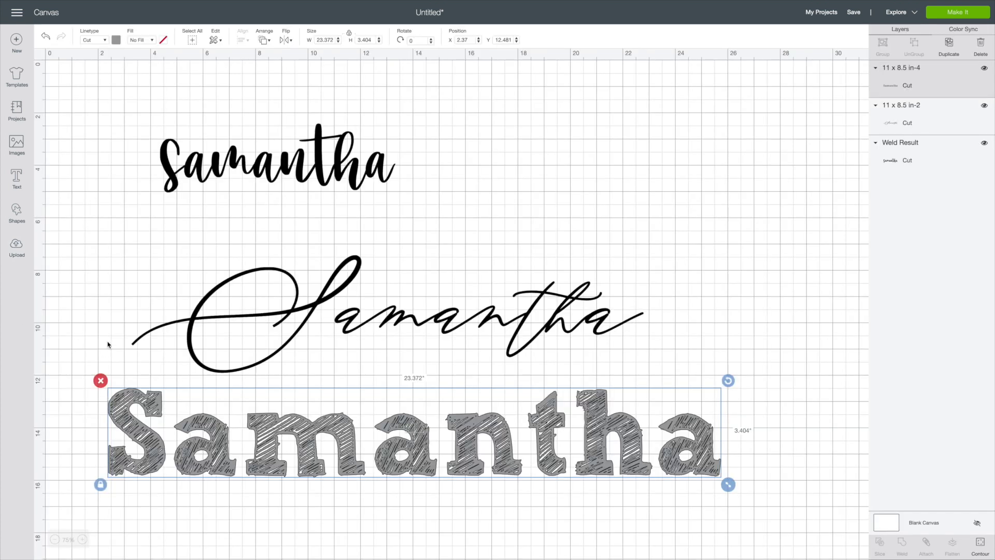
# Step: Enlarge the sketch lettering to about 26.7 in wide with its left edge at about 1.6 in, and set its material color to black
pyautogui.scroll(-3, 258, 453)
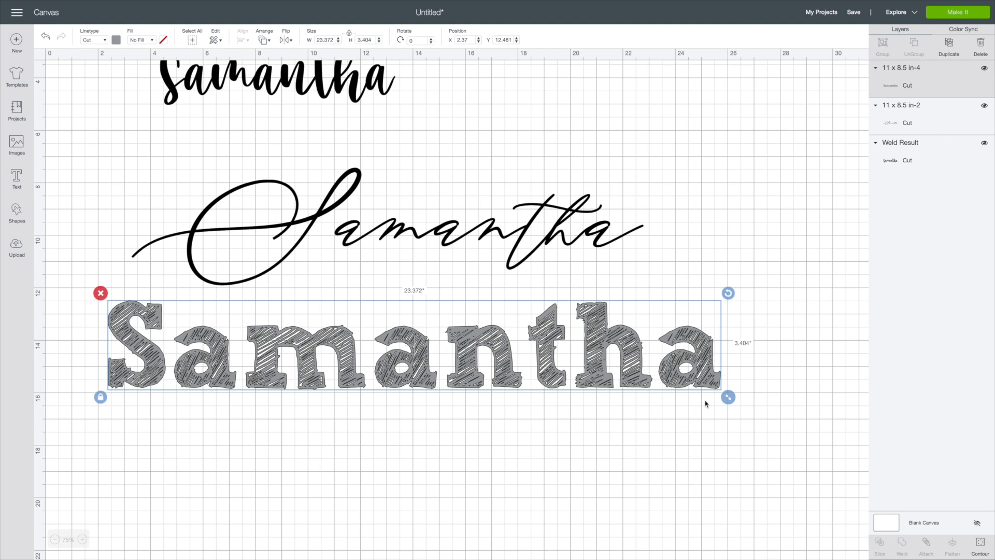
pyautogui.moveTo(729, 397); pyautogui.dragTo(814, 409)
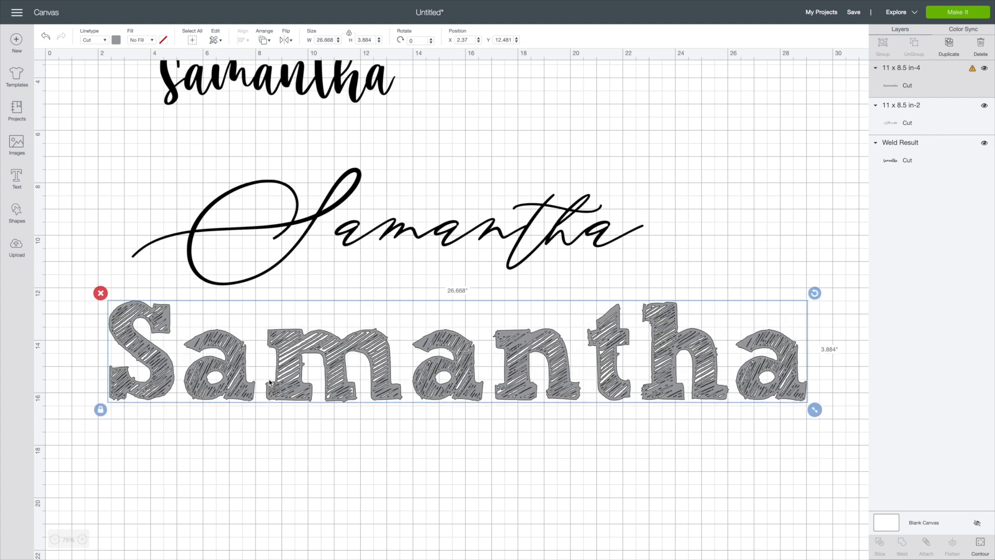
pyautogui.moveTo(271, 383); pyautogui.dragTo(250, 384)
pyautogui.click(117, 40)
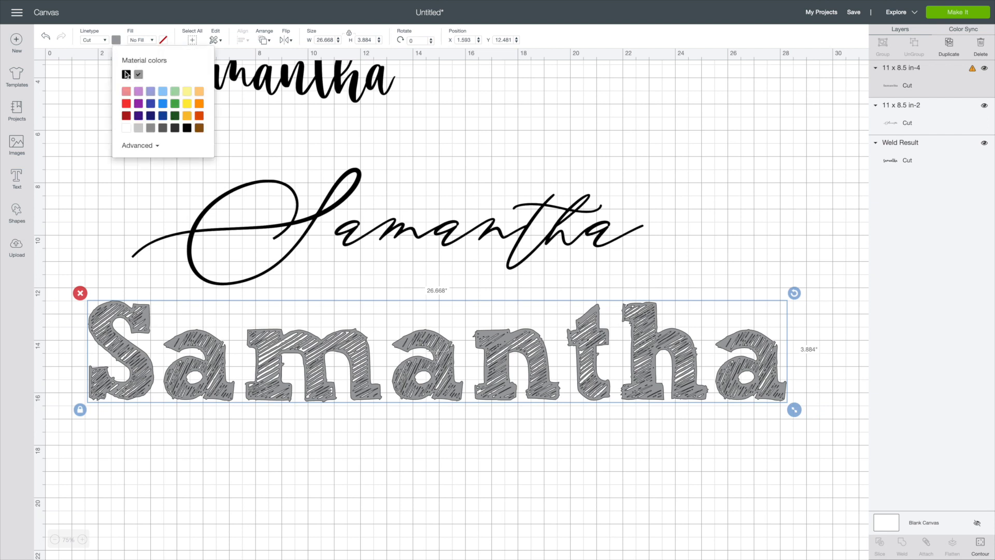
pyautogui.click(126, 75)
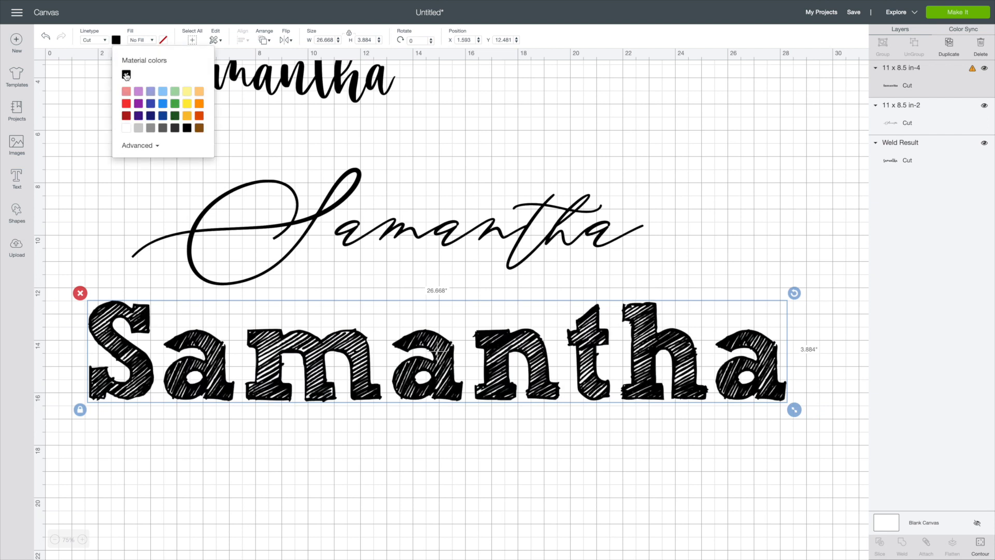
# Step: Delete the large thin script name and shrink the sketch lettering to about 14.9 in wide
pyautogui.click(502, 208)
pyautogui.press('Delete')
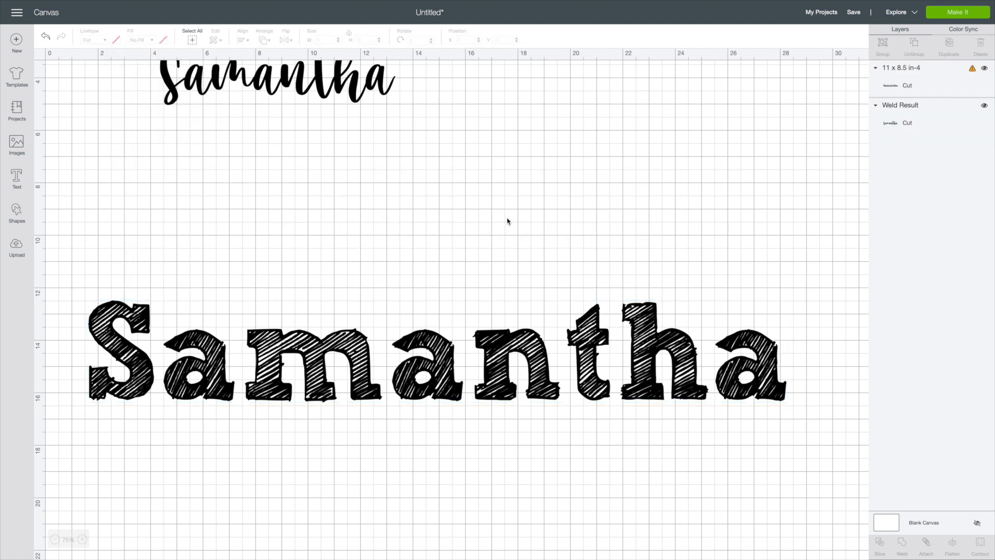
pyautogui.click(534, 376)
pyautogui.moveTo(794, 409); pyautogui.dragTo(486, 364)
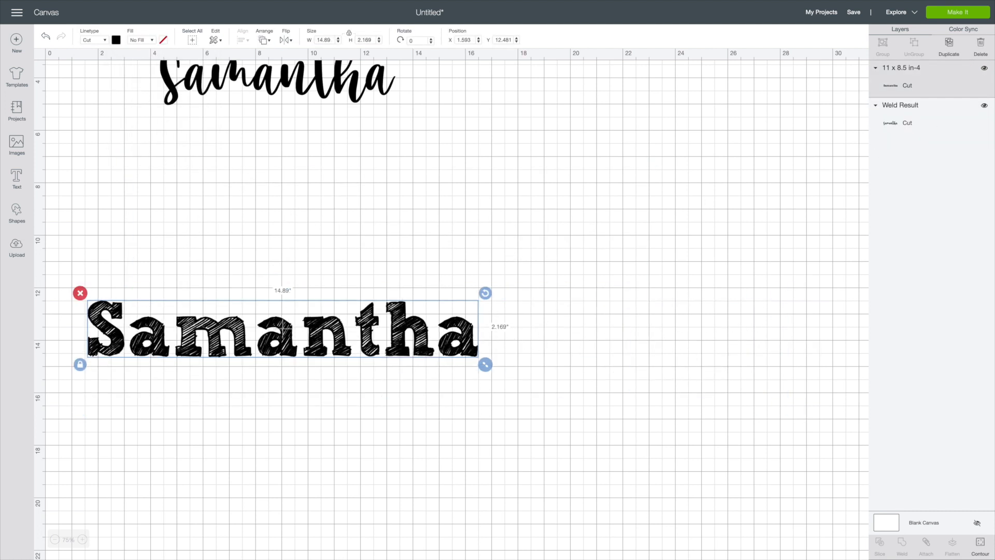
# Step: Preview both name designs on the cutting mat and return to the canvas
pyautogui.click(961, 13)
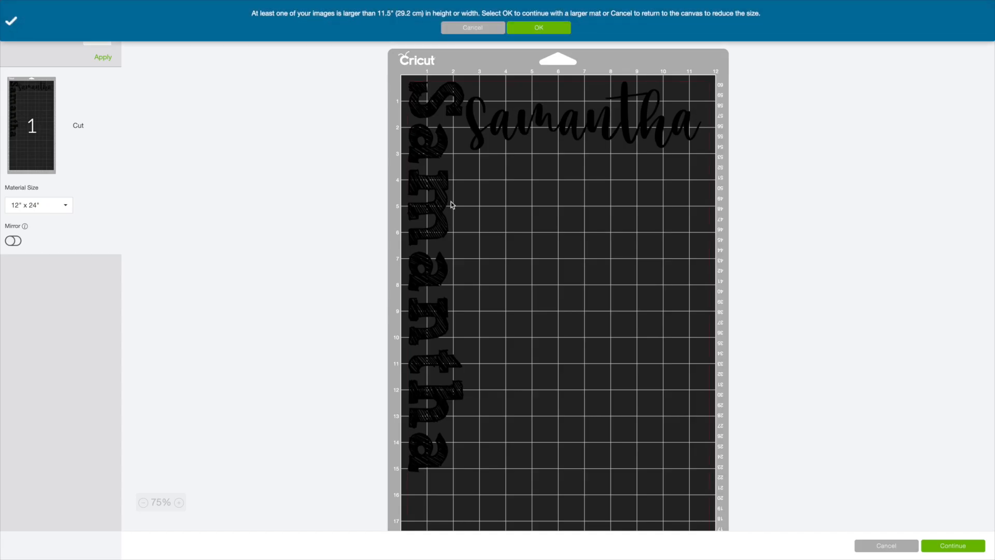
pyautogui.click(887, 546)
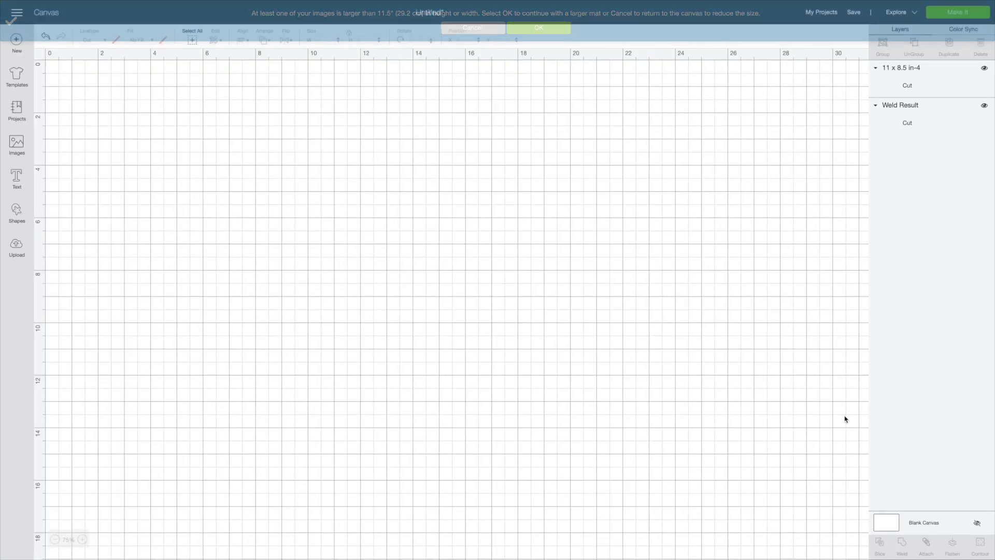
pyautogui.moveTo(1, 3)
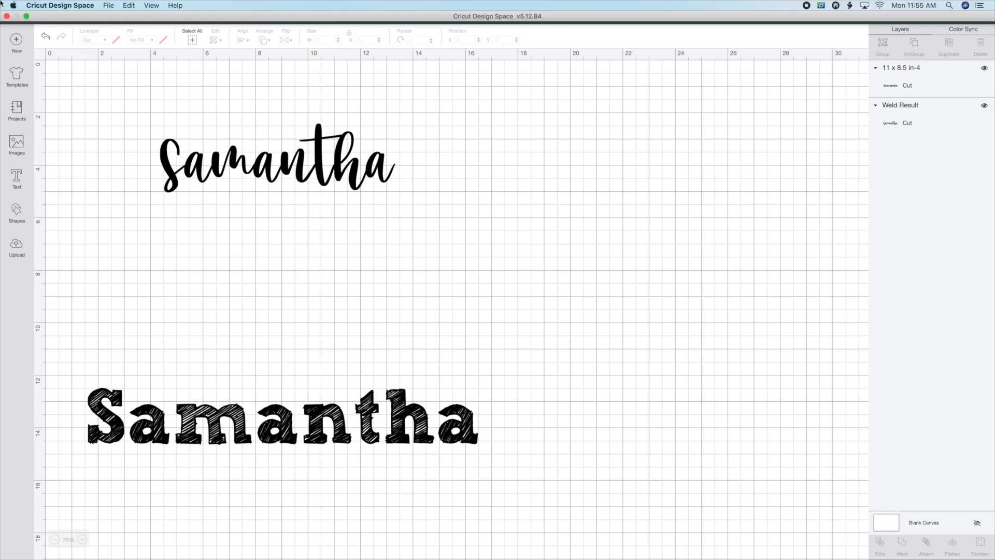
# Step: Switch to PicMonkey in the browser and add a Sketch Block text box above the name lettering, opening its text for editing
pyautogui.click(26, 16)
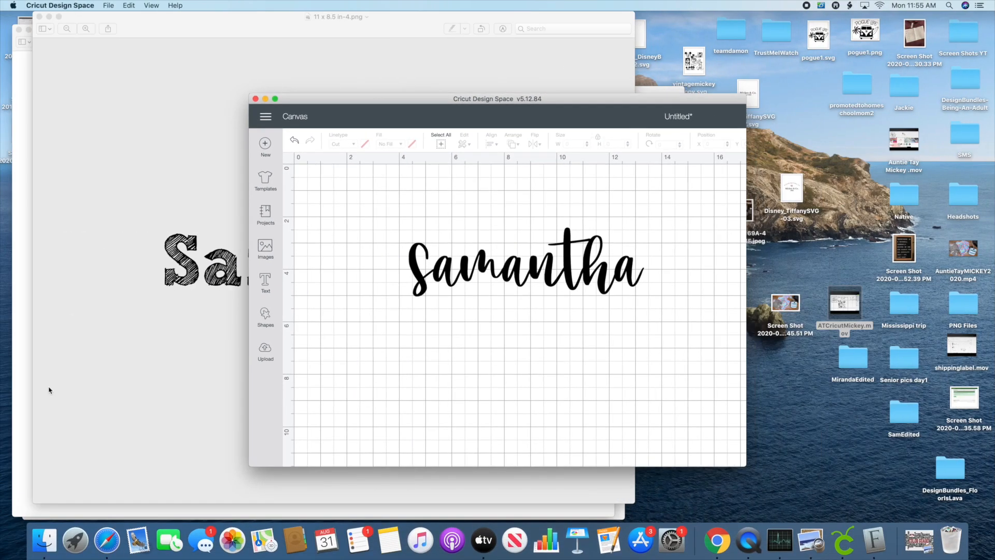
pyautogui.click(115, 549)
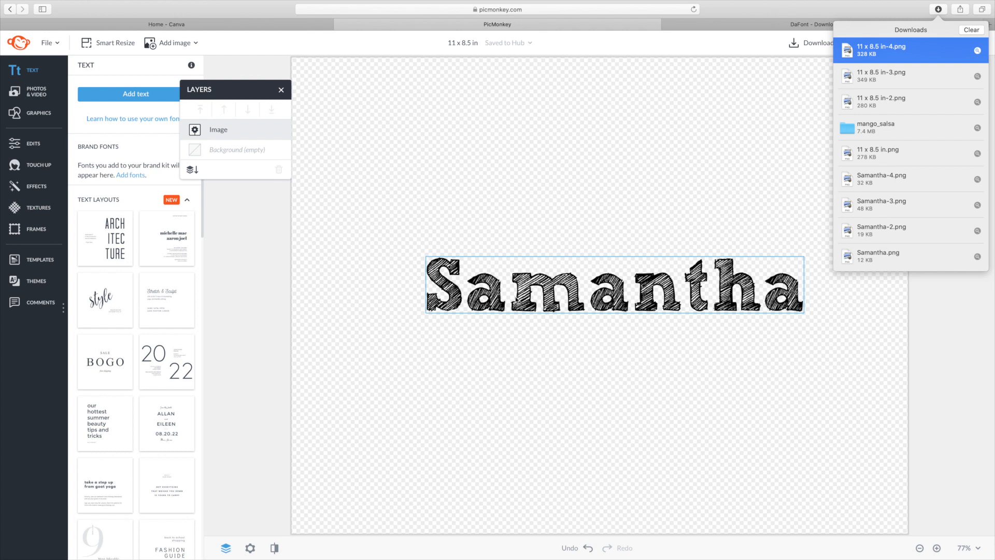
pyautogui.click(789, 146)
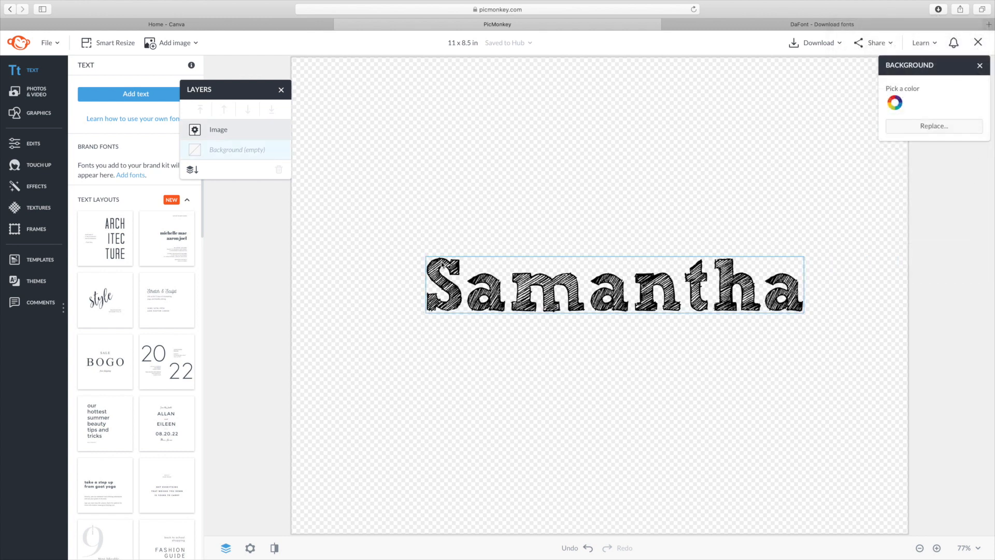
pyautogui.click(136, 93)
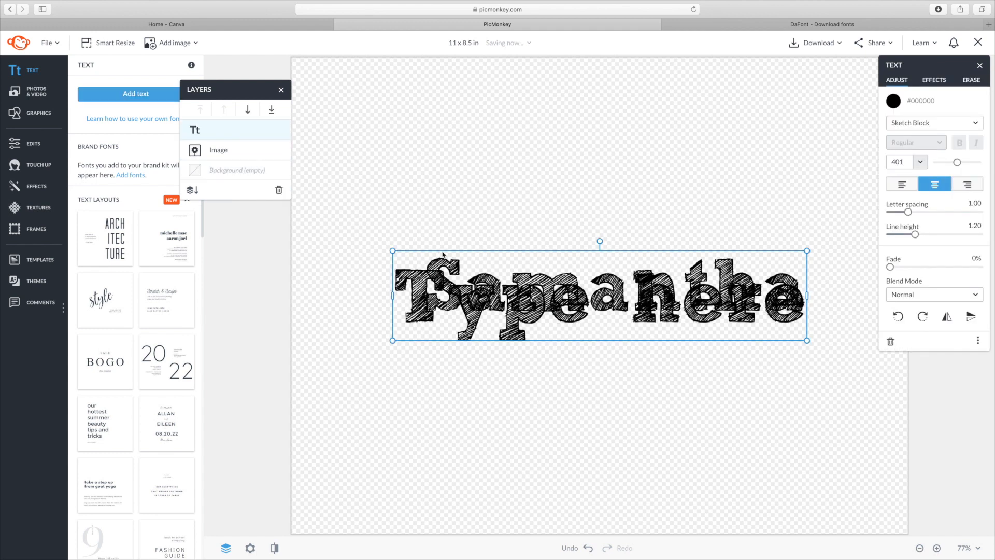
pyautogui.moveTo(618, 300); pyautogui.dragTo(610, 189)
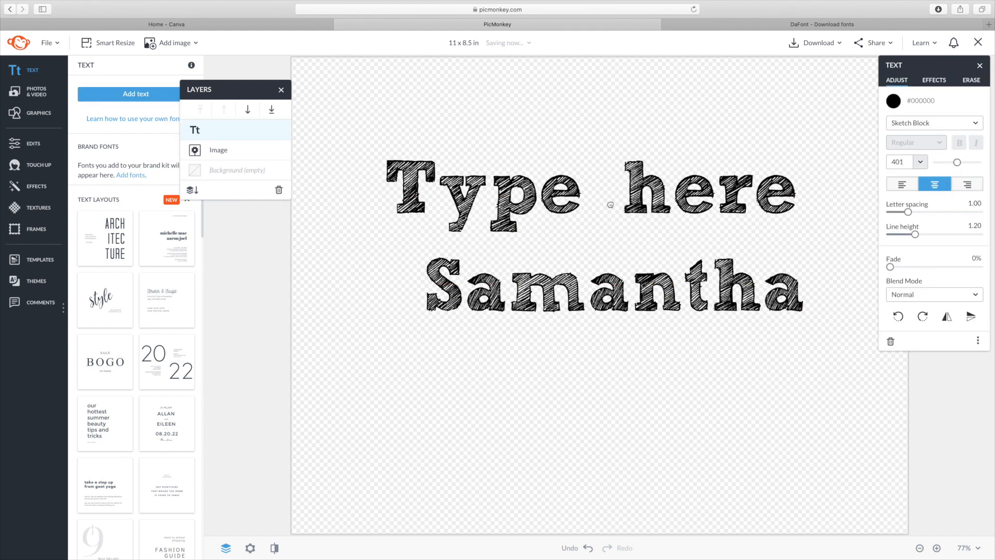
pyautogui.doubleClick(793, 191)
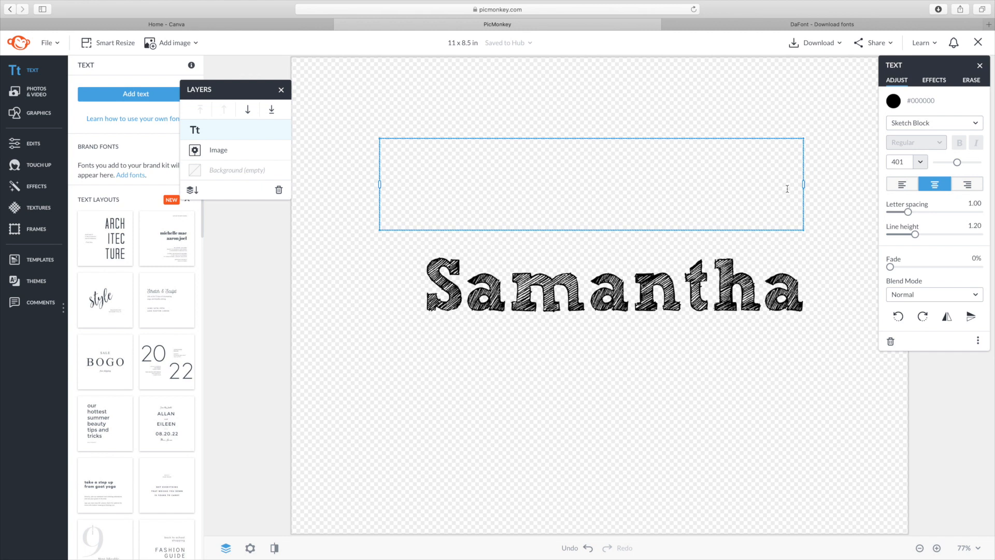
pyautogui.write('Mrs')
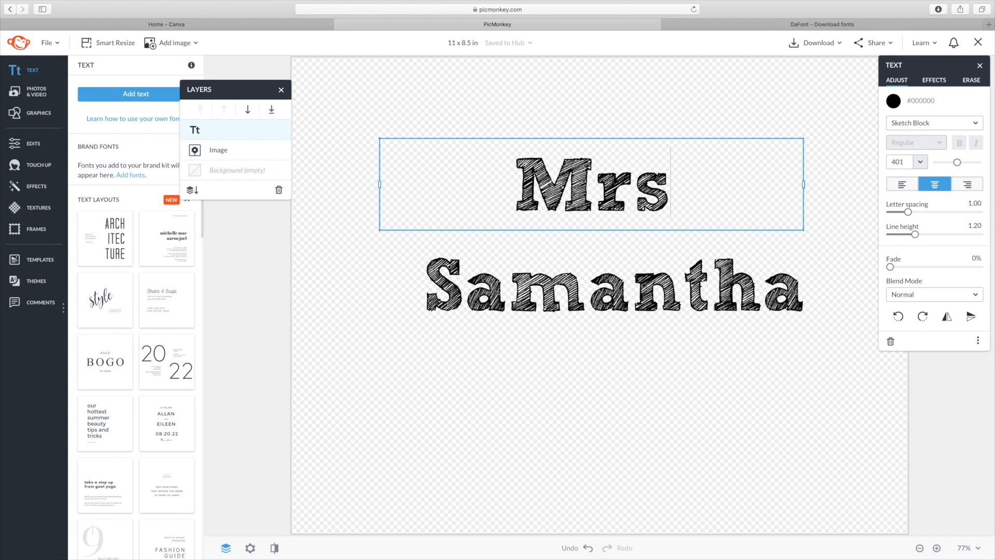
pyautogui.write('.')
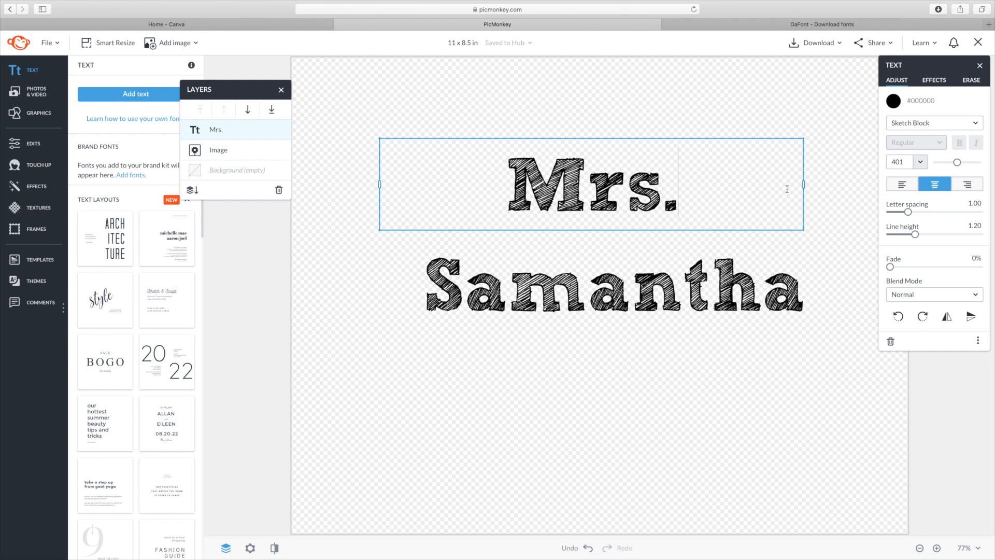
pyautogui.press('BackSpace')
pyautogui.press('BackSpace')
pyautogui.press('BackSpace')
pyautogui.press('BackSpace')
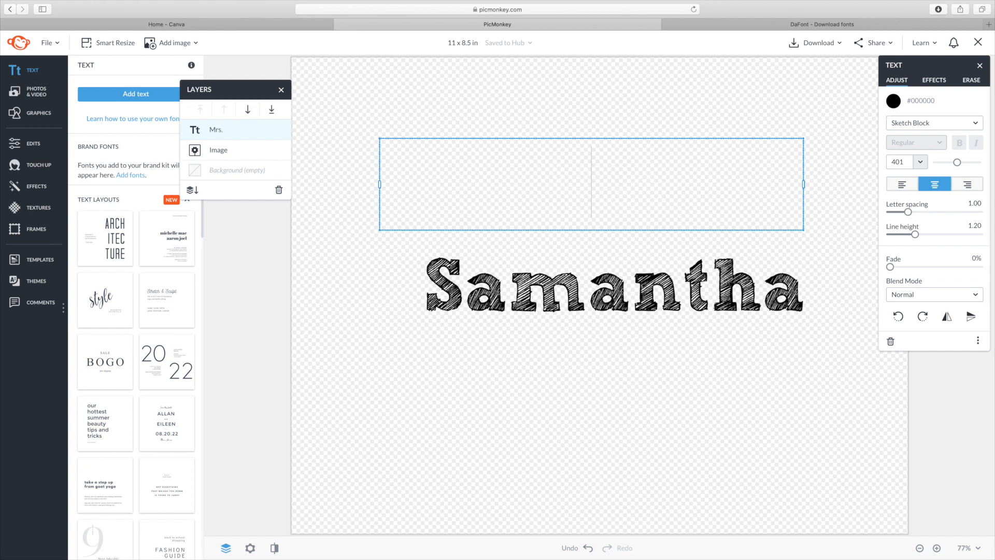
# Step: Enter "Fall Vibes" as the content of the new Sketch Block text
pyautogui.write('Fa')
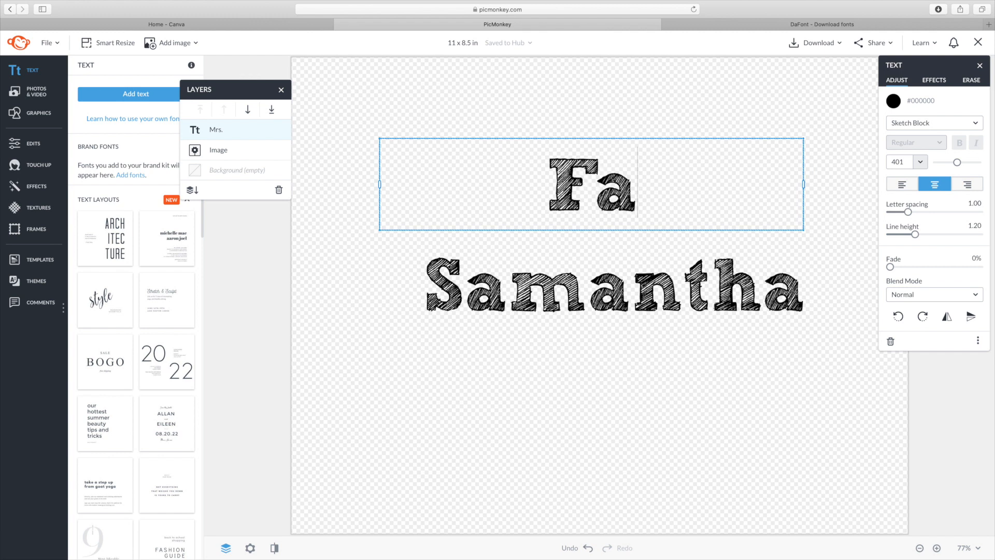
pyautogui.write('ll Vilbe')
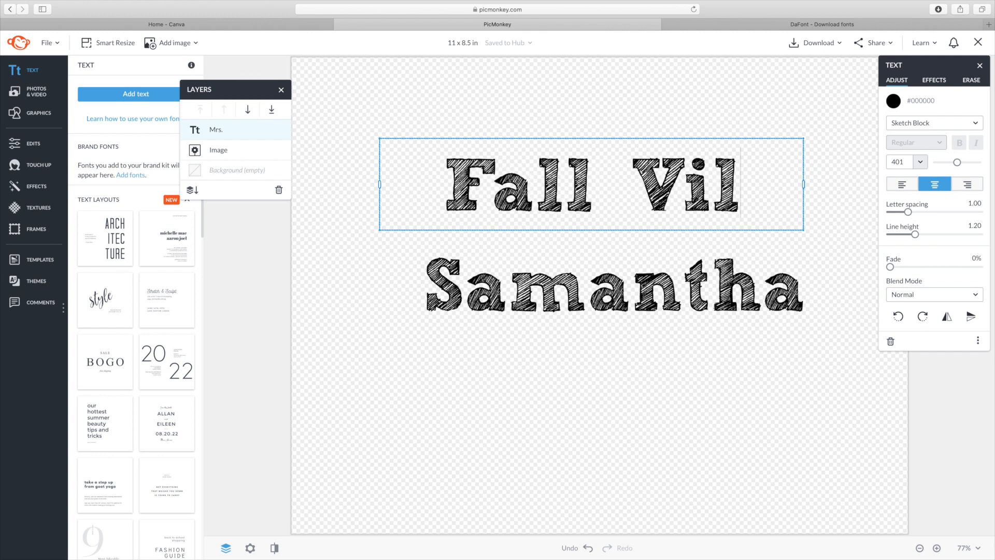
pyautogui.press('BackSpace')
pyautogui.press('BackSpace')
pyautogui.press('BackSpace')
pyautogui.write('bes')
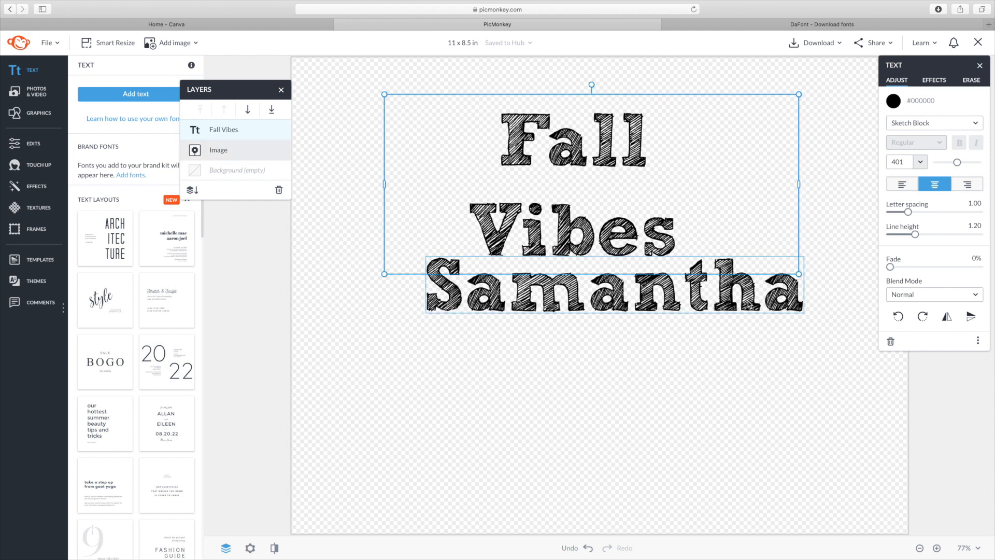
# Step: Delete the name lettering image, keeping the Fall Vibes text on the transparent canvas
pyautogui.press('Delete')
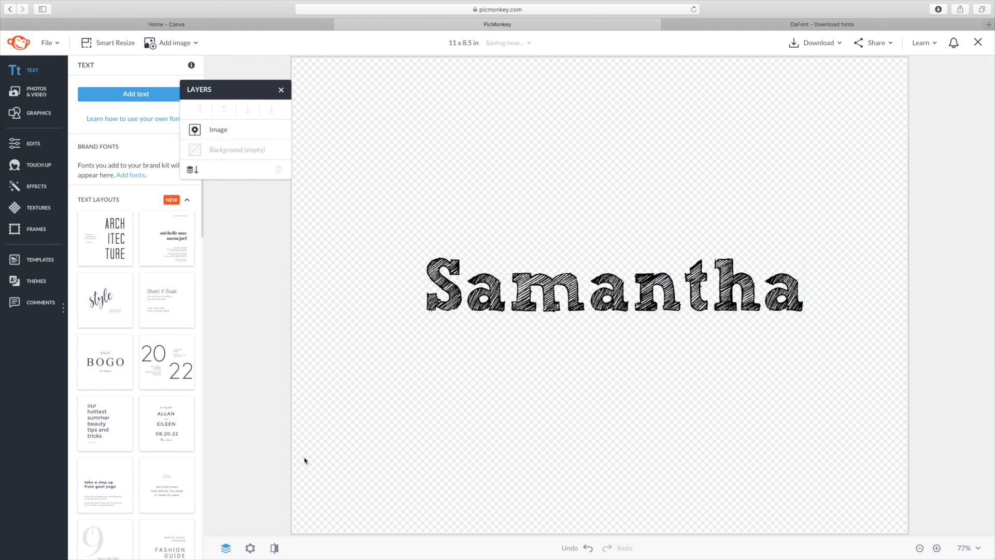
pyautogui.click(588, 548)
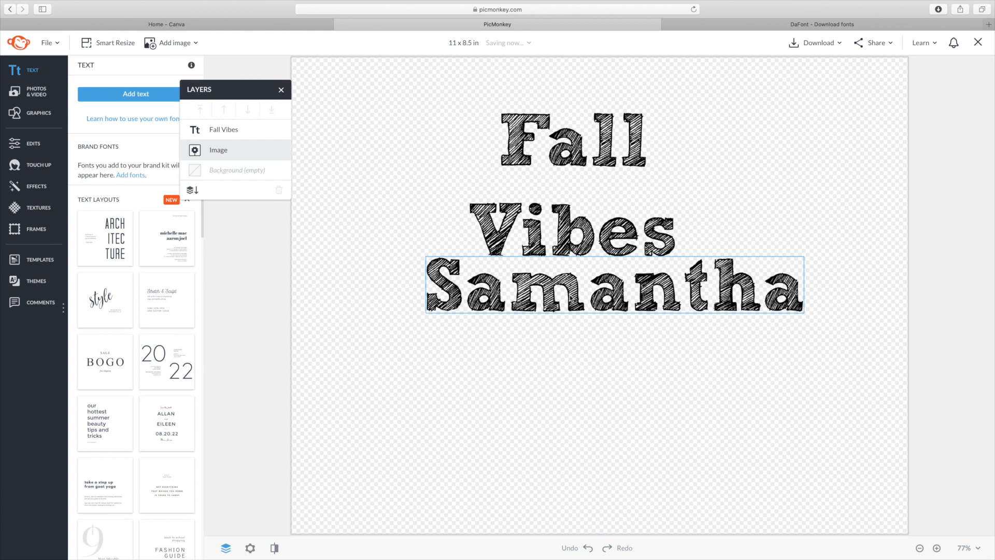
pyautogui.click(218, 149)
pyautogui.press('Delete')
# Step: Enlarge the Fall Vibes text to a font size of about 484 and reposition it near the middle of the canvas
pyautogui.click(618, 237)
pyautogui.moveTo(618, 236); pyautogui.dragTo(656, 336)
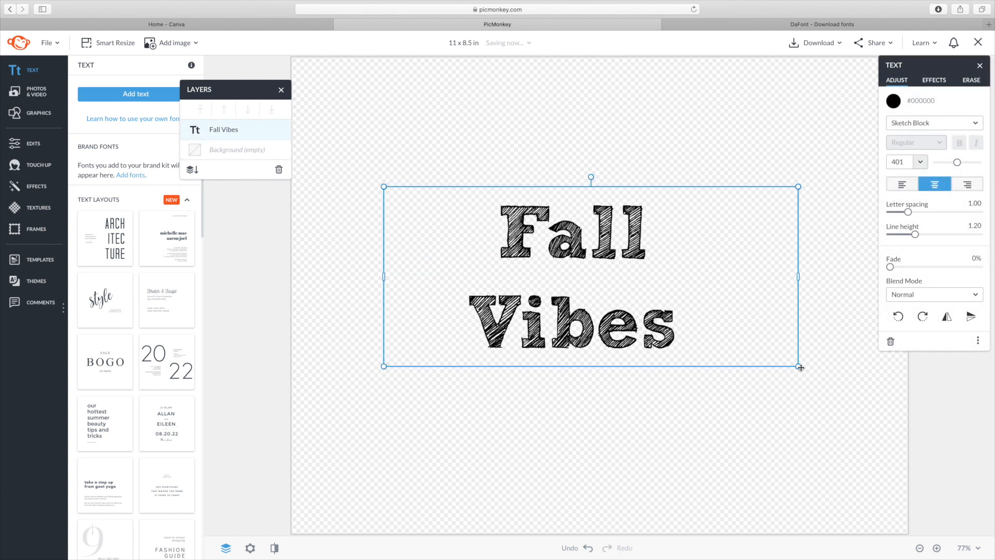
pyautogui.moveTo(798, 366); pyautogui.dragTo(843, 458)
pyautogui.moveTo(653, 381); pyautogui.dragTo(632, 335)
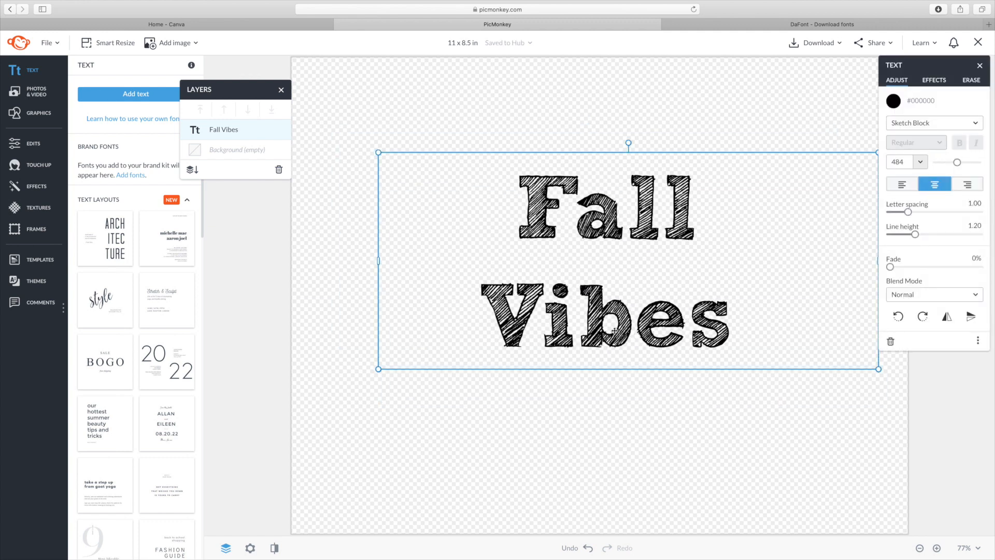
# Step: Change the Fall Vibes text to the Hellvina Hand Script font and download the design as a PNG image
pyautogui.click(955, 125)
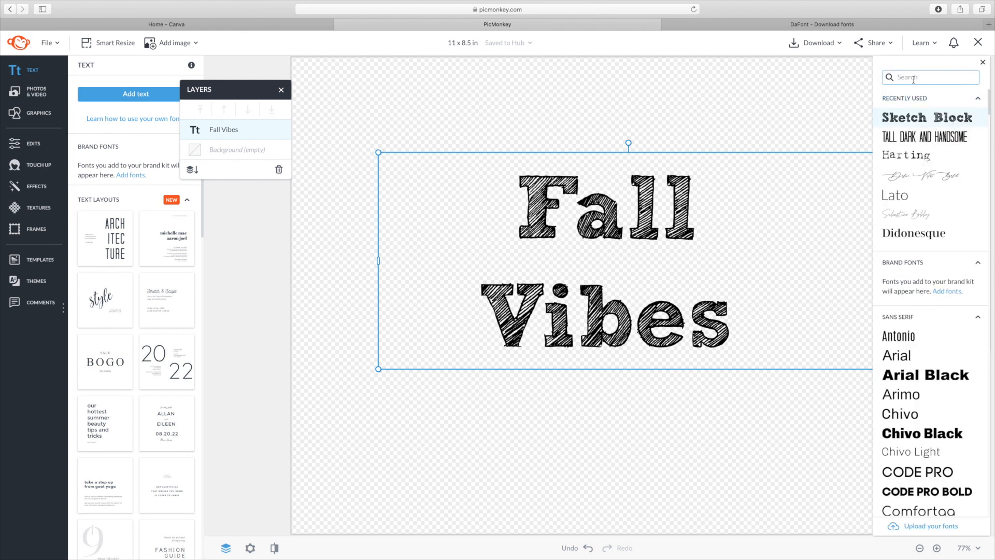
pyautogui.write('sc')
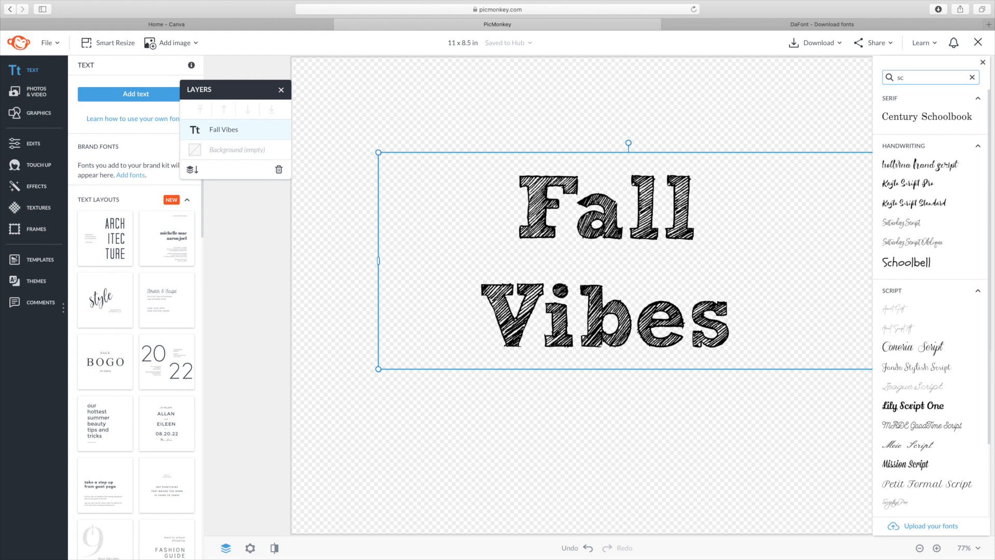
pyautogui.click(933, 164)
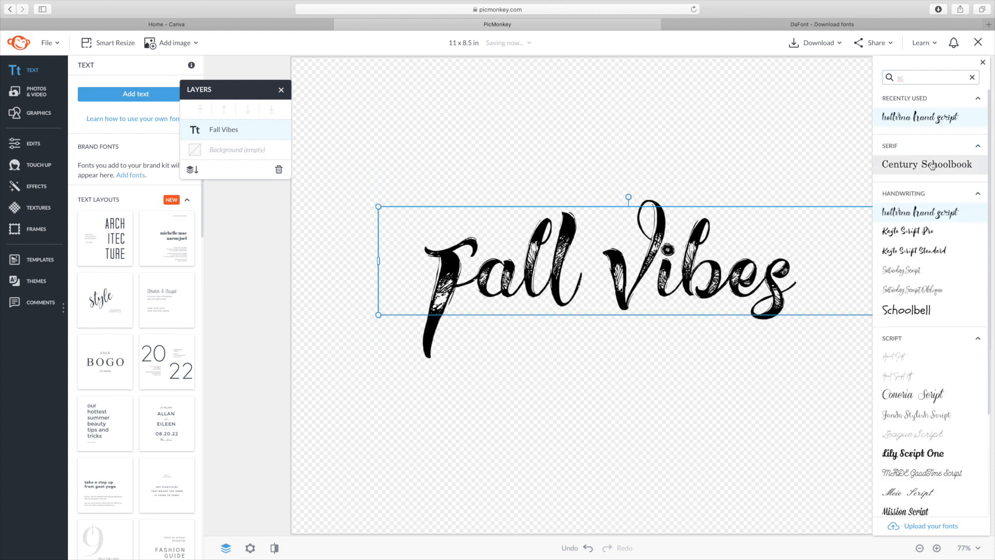
pyautogui.click(719, 346)
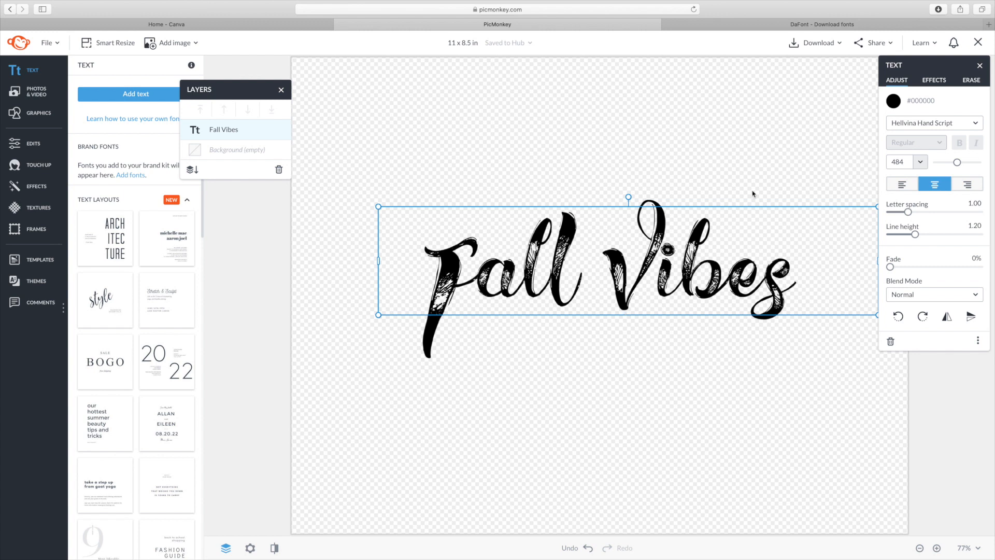
pyautogui.click(815, 44)
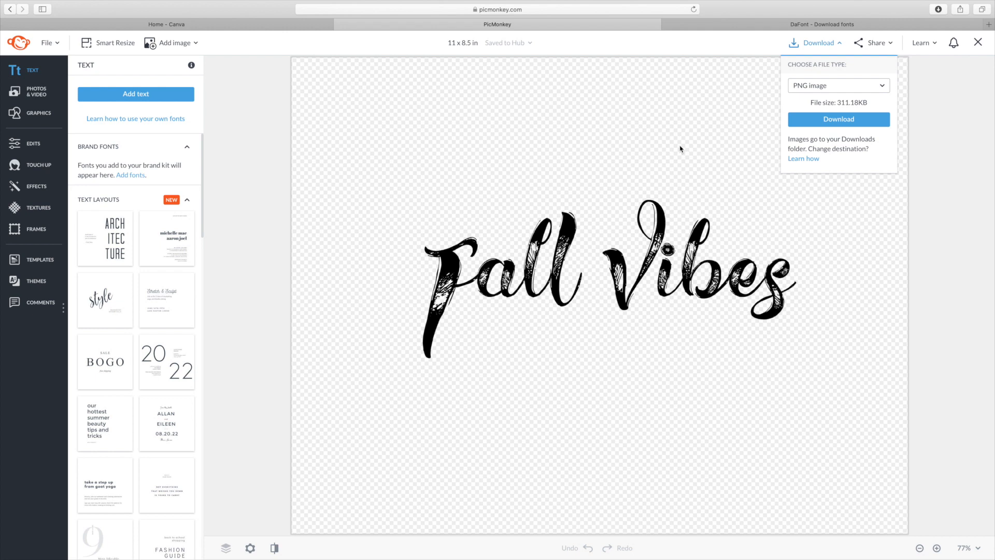
pyautogui.click(867, 124)
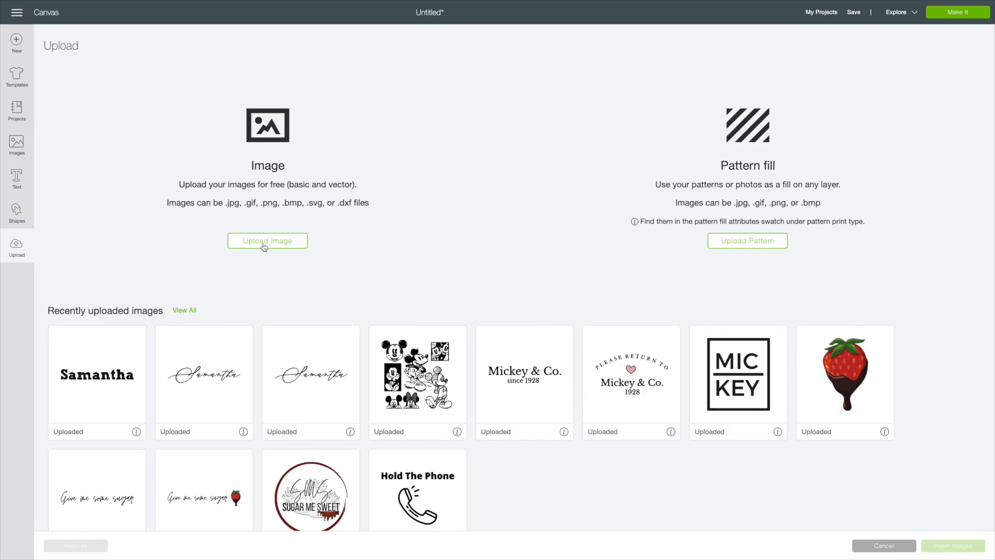
# Step: In Cricut Design Space, upload 11 x 8.5 in-5.png and set its image type to Complex
pyautogui.click(264, 243)
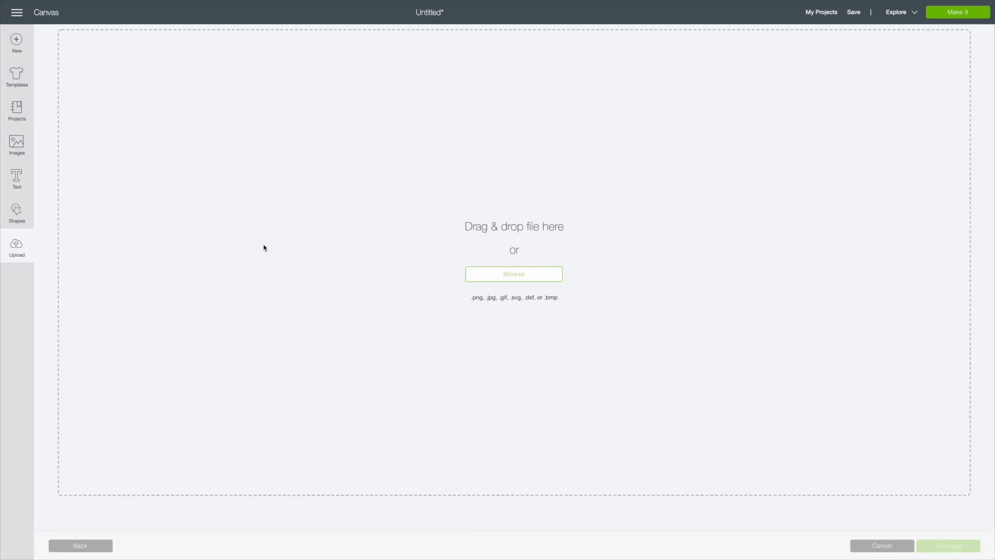
pyautogui.click(501, 278)
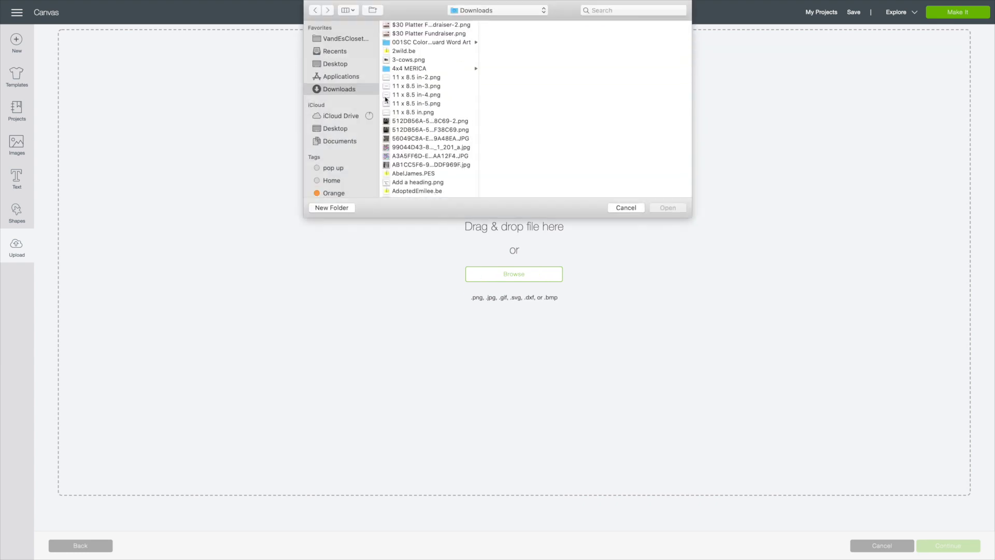
pyautogui.click(348, 54)
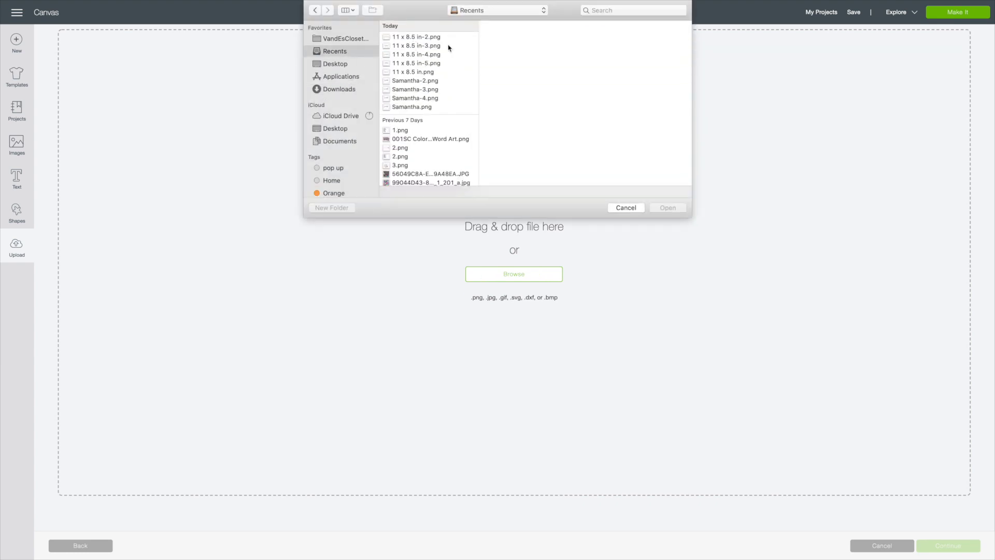
pyautogui.click(427, 64)
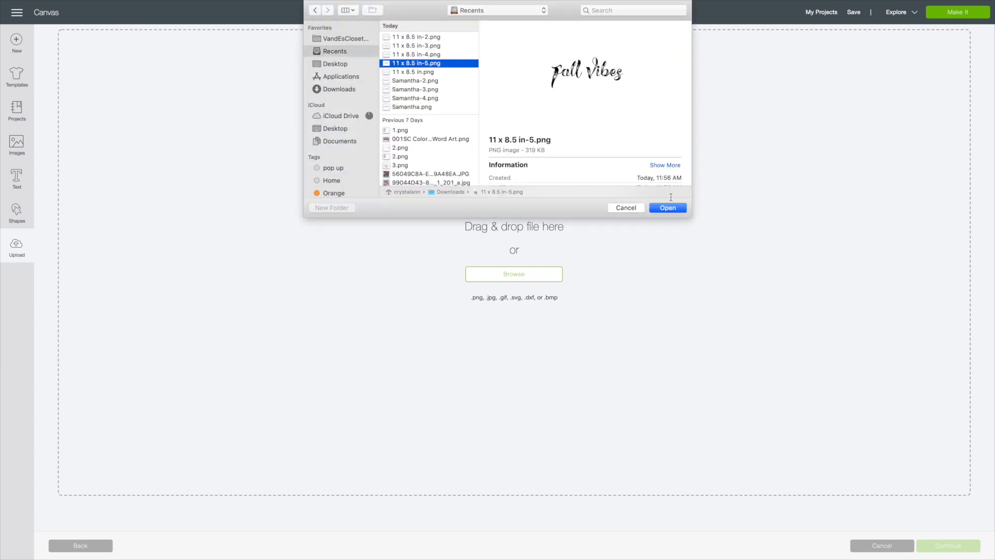
pyautogui.click(669, 207)
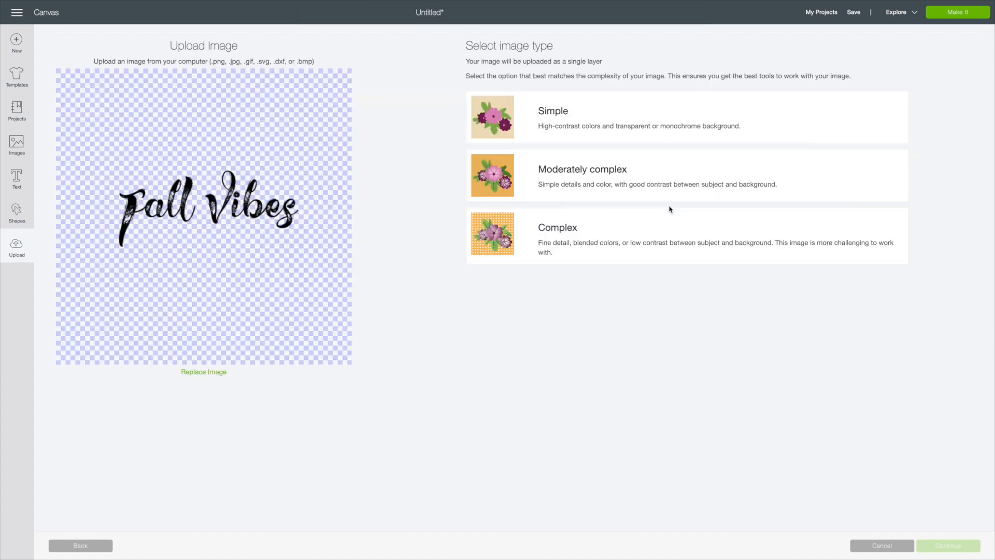
pyautogui.click(602, 237)
pyautogui.click(960, 545)
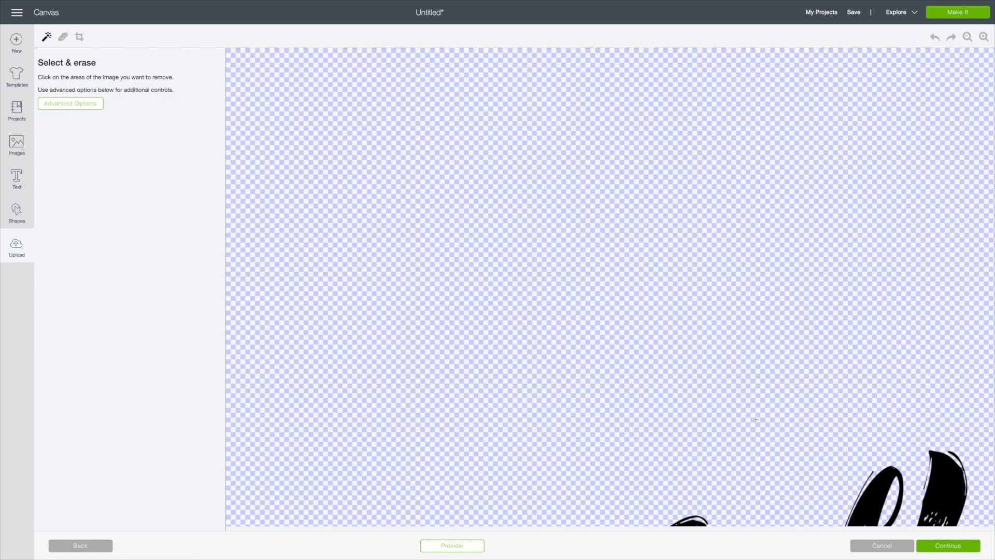
# Step: Save the uploaded Fall Vibes design as a Print Then Cut image without erasing anything, and insert it on the canvas
pyautogui.scroll(-10, 755, 420)
pyautogui.hscroll(10, 747, 399)
pyautogui.hscroll(3, 752, 394)
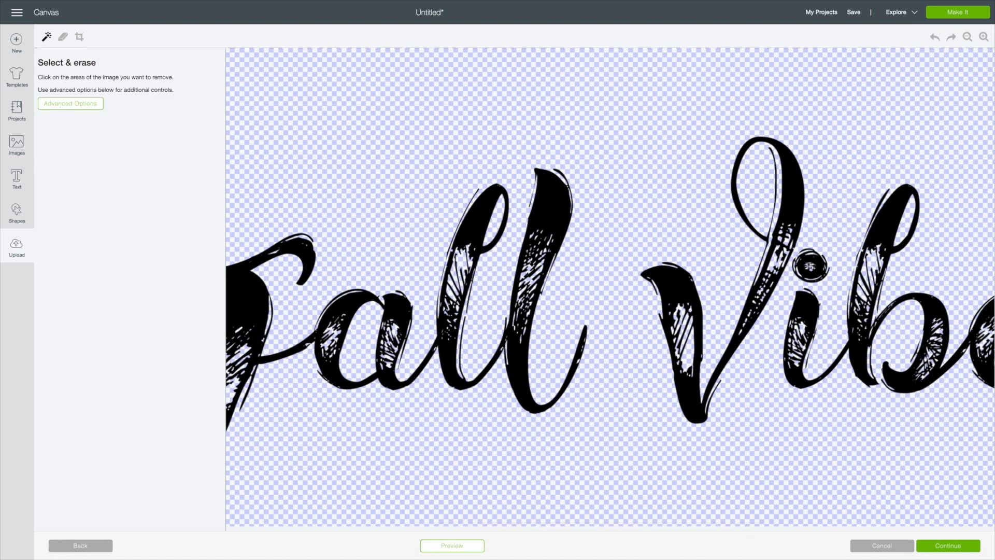
pyautogui.click(963, 545)
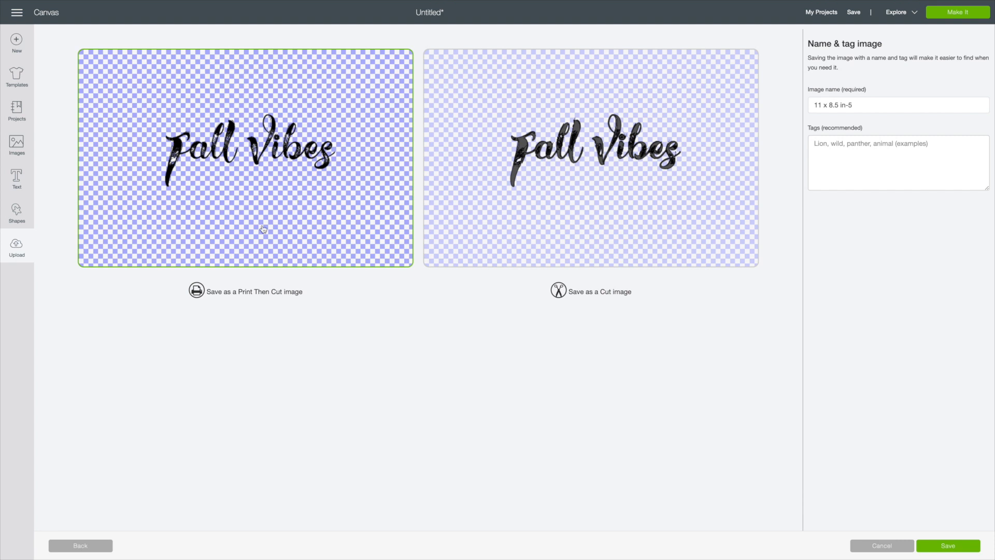
pyautogui.click(949, 544)
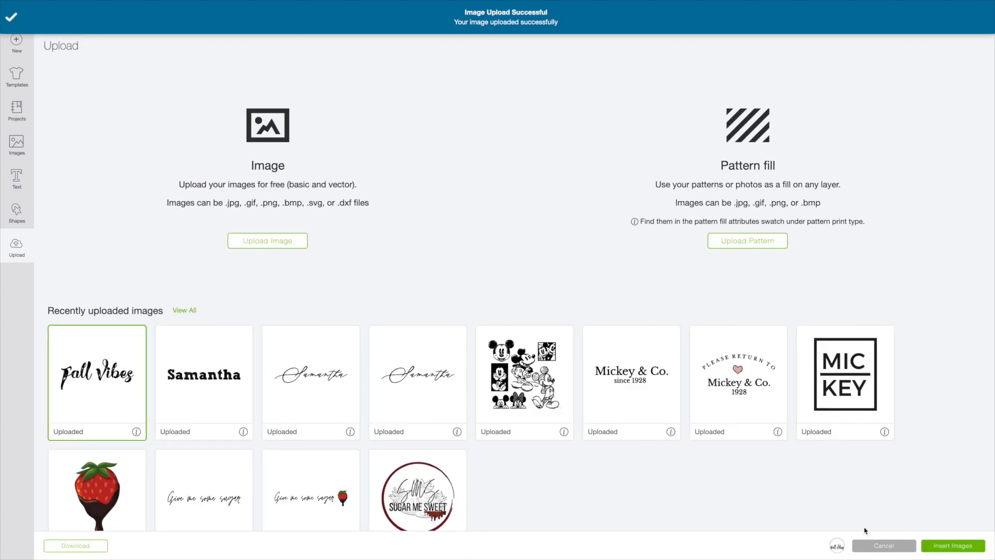
pyautogui.click(951, 547)
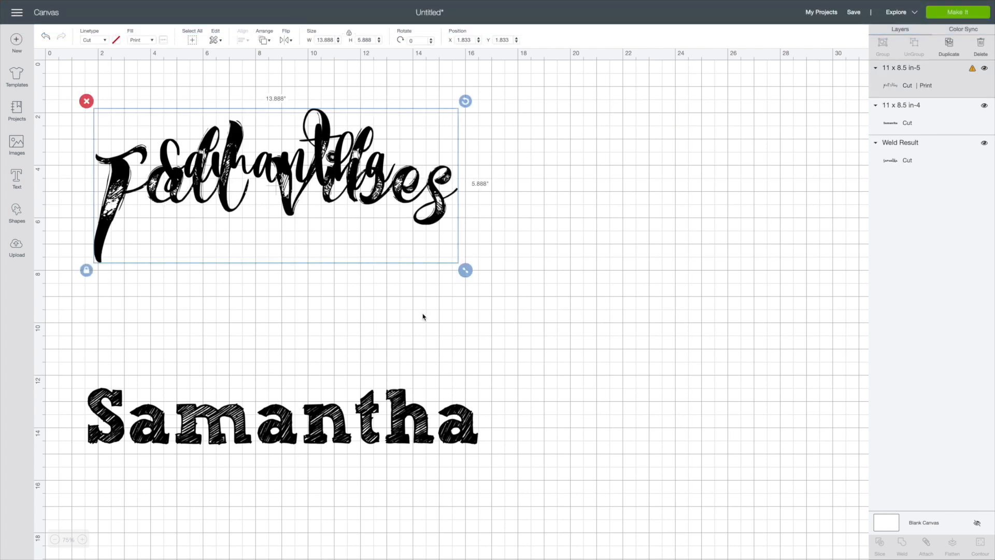
# Step: Enlarge the Fall Vibes design to about 19 in wide and move it down to about X 2.8, Y 4.1 in
pyautogui.moveTo(465, 270); pyautogui.dragTo(599, 361)
pyautogui.moveTo(544, 240); pyautogui.dragTo(567, 299)
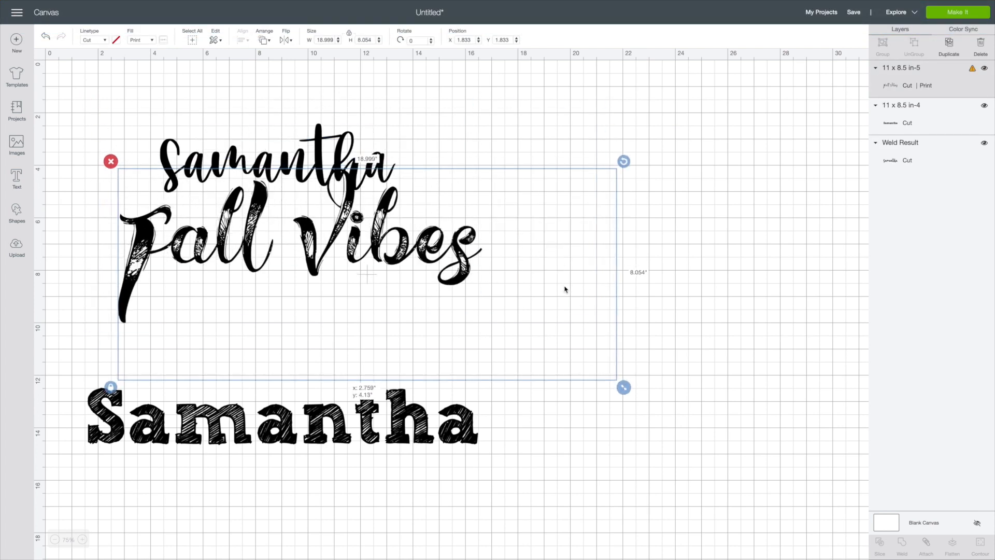
# Step: Delete the welded script name and move the Fall Vibes design up slightly to about Y 3.8 in
pyautogui.click(190, 145)
pyautogui.press('Delete')
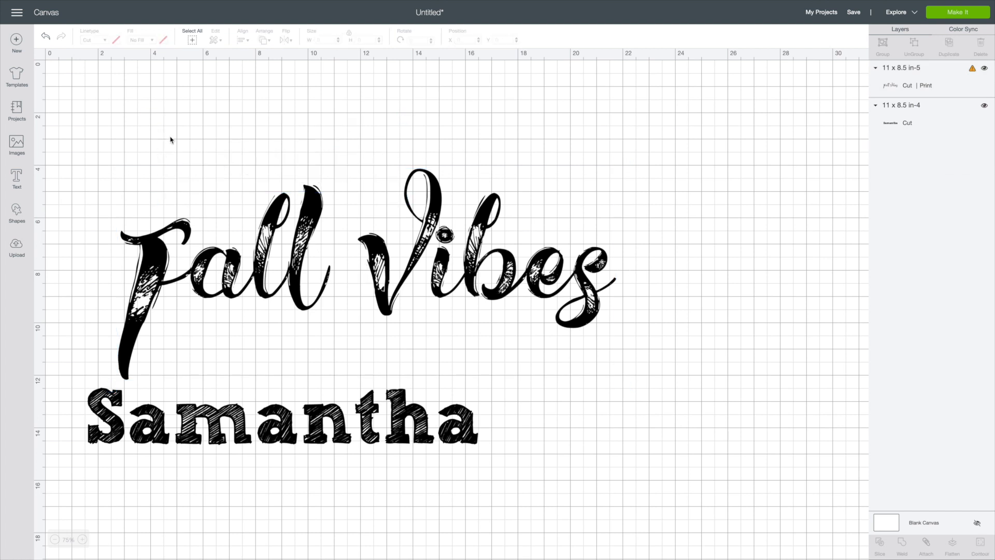
pyautogui.moveTo(270, 222); pyautogui.dragTo(272, 214)
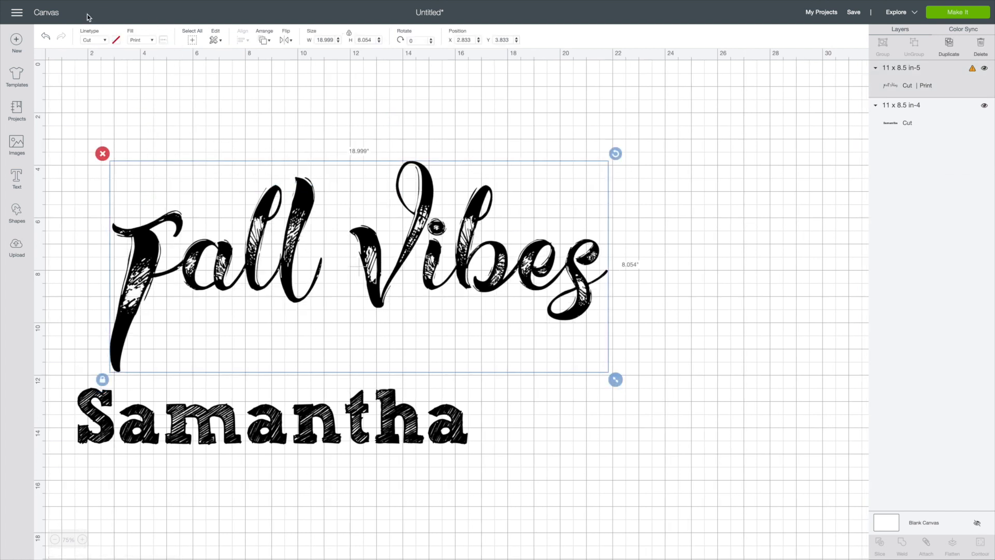
# Step: Set the Fall Vibes design to No Fill with a black cut color and move it to about X 5.2, Y 2.6 in
pyautogui.click(134, 40)
pyautogui.click(149, 50)
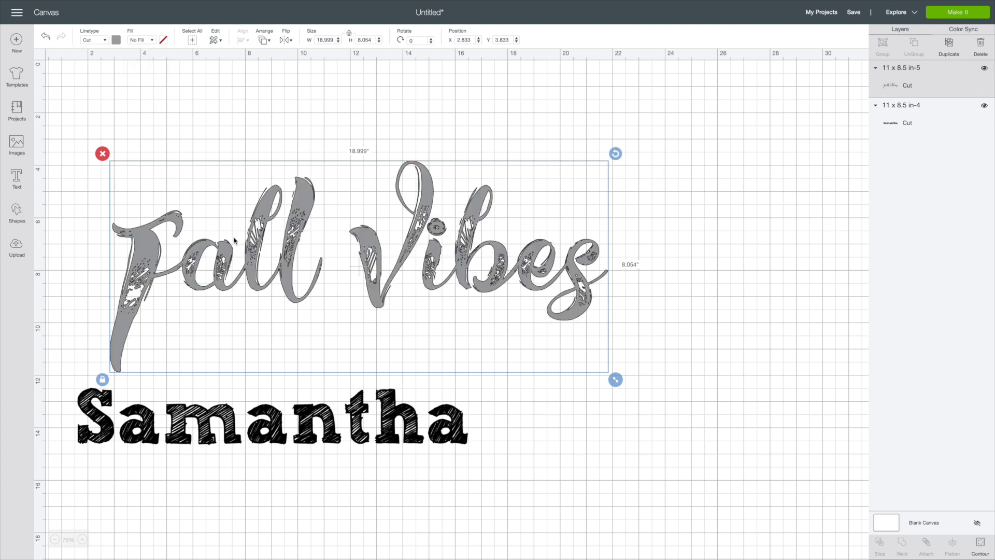
pyautogui.moveTo(235, 240); pyautogui.dragTo(241, 222)
pyautogui.click(117, 40)
pyautogui.click(126, 76)
pyautogui.click(670, 198)
pyautogui.moveTo(486, 226); pyautogui.dragTo(541, 213)
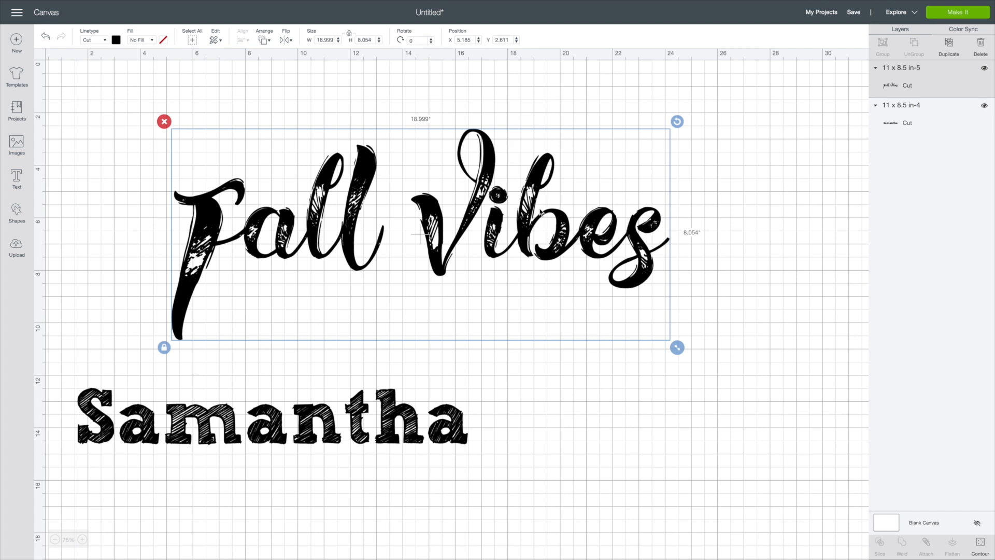
pyautogui.moveTo(4, 3)
pyautogui.click(702, 355)
# Step: Duplicate the Fall Vibes design and place the copy below the original at about X 8.5, Y 8.5 in
pyautogui.click(473, 219)
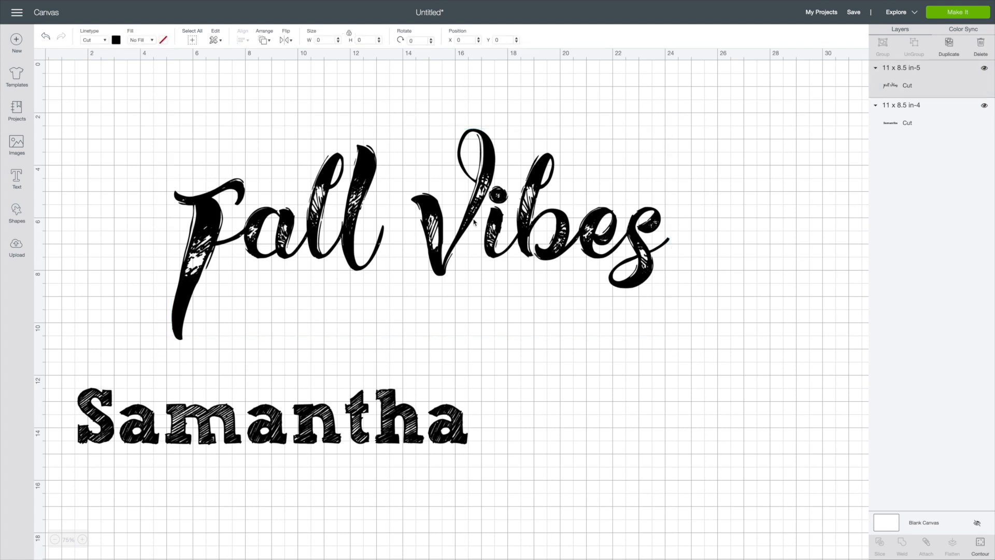
pyautogui.click(949, 43)
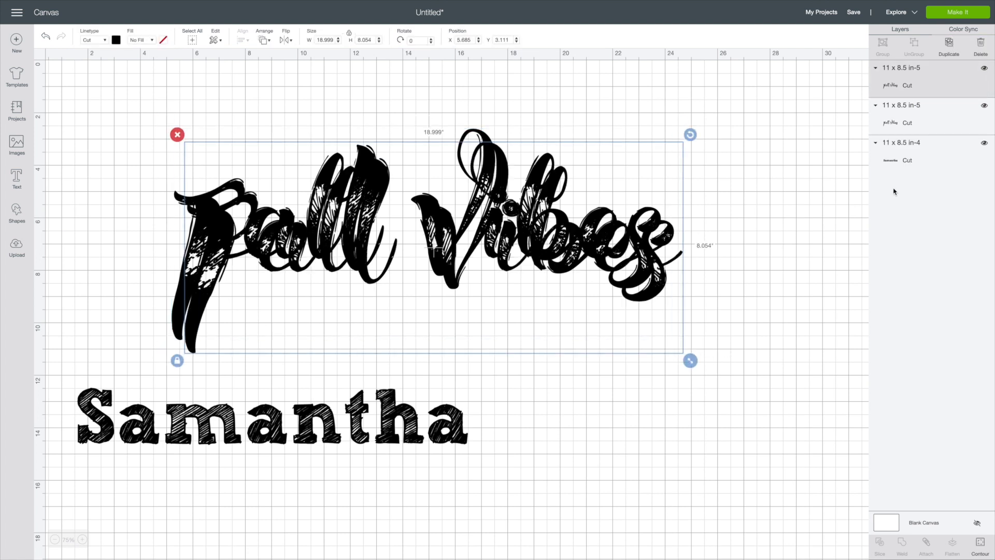
pyautogui.moveTo(557, 243); pyautogui.dragTo(635, 387)
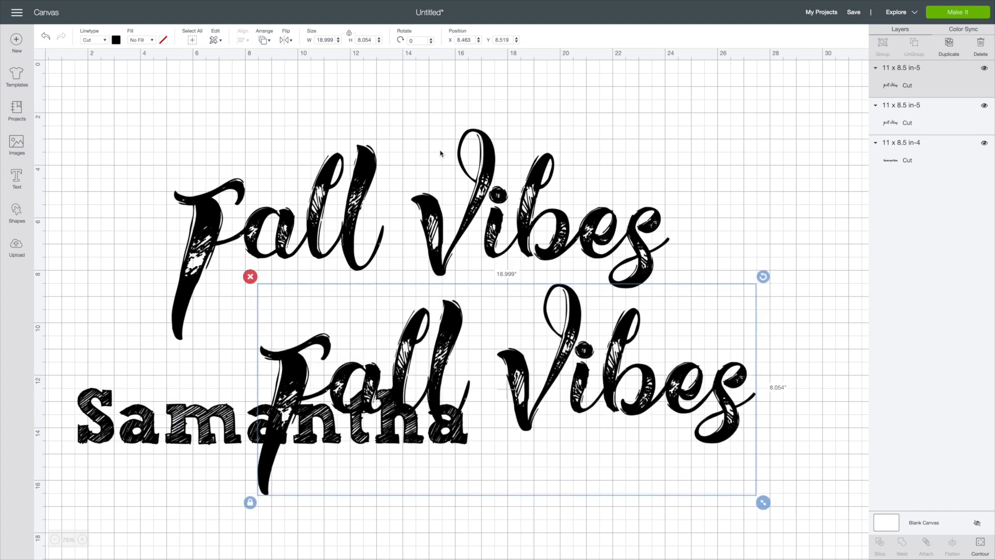
pyautogui.click(457, 159)
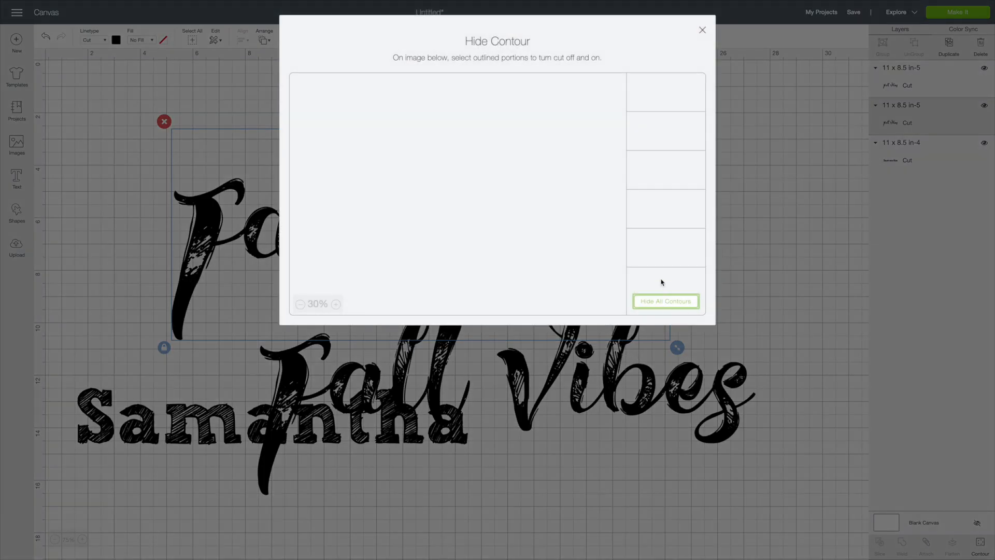
pyautogui.scroll(-1, 687, 181)
pyautogui.click(703, 31)
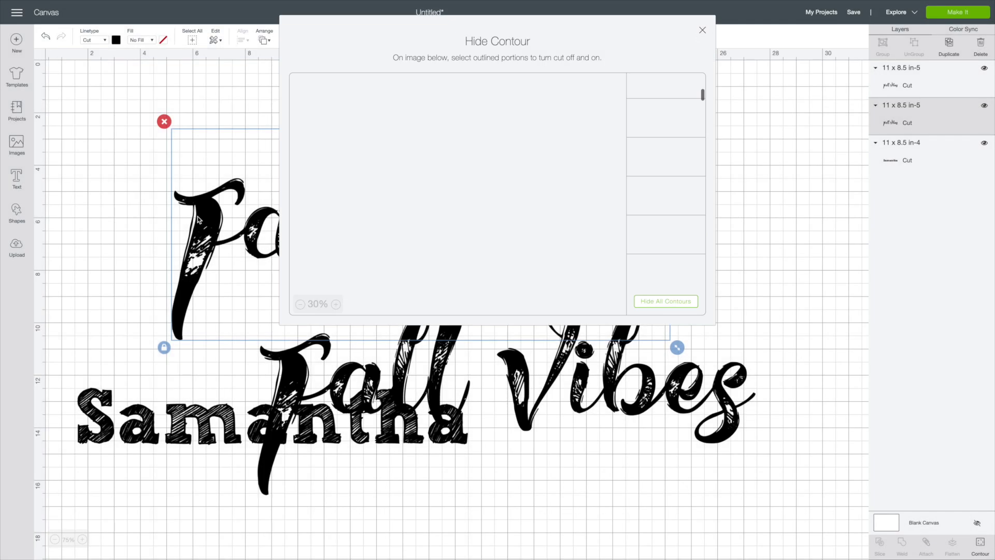
pyautogui.click(703, 32)
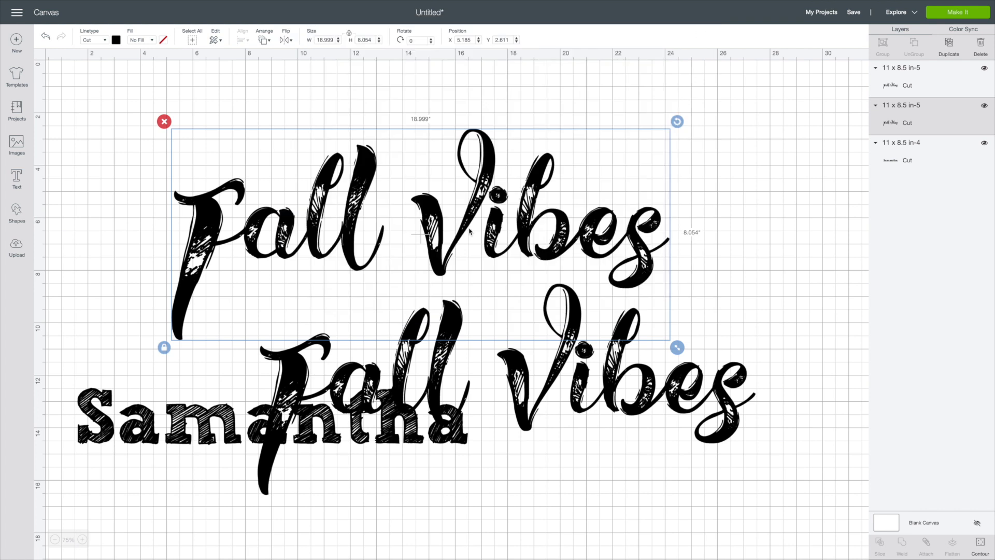
# Step: Add a square at about X 14.2, Y 2 in and stretch it with unlocked proportions to cover Vibes in the upper design
pyautogui.click(16, 214)
pyautogui.click(55, 145)
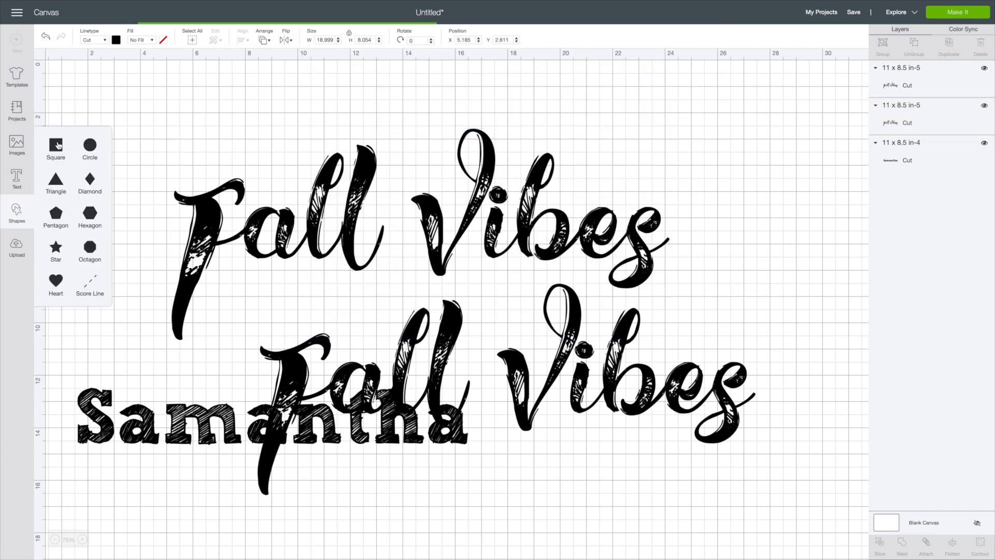
pyautogui.moveTo(139, 154); pyautogui.dragTo(453, 158)
pyautogui.moveTo(497, 201); pyautogui.dragTo(618, 321)
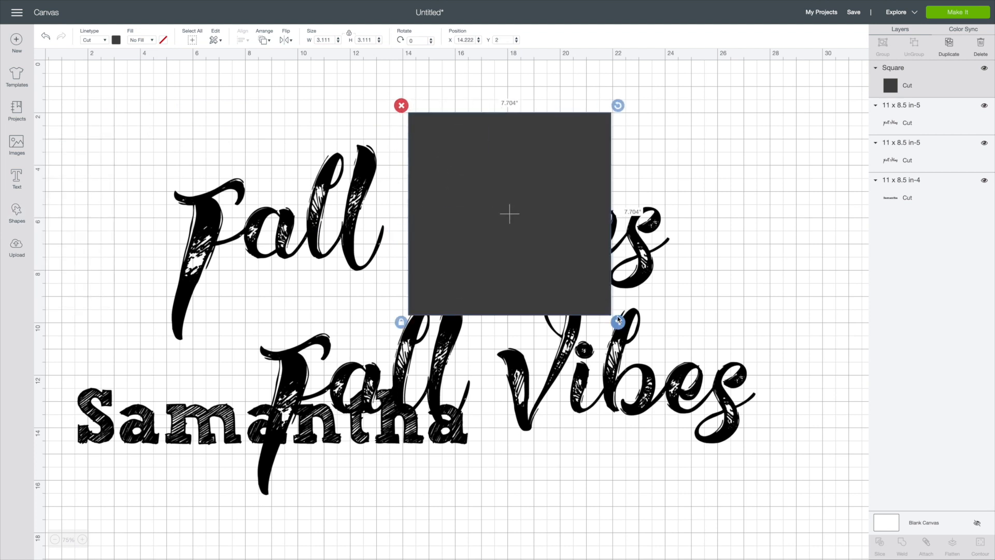
pyautogui.click(515, 320)
pyautogui.click(442, 265)
pyautogui.click(400, 321)
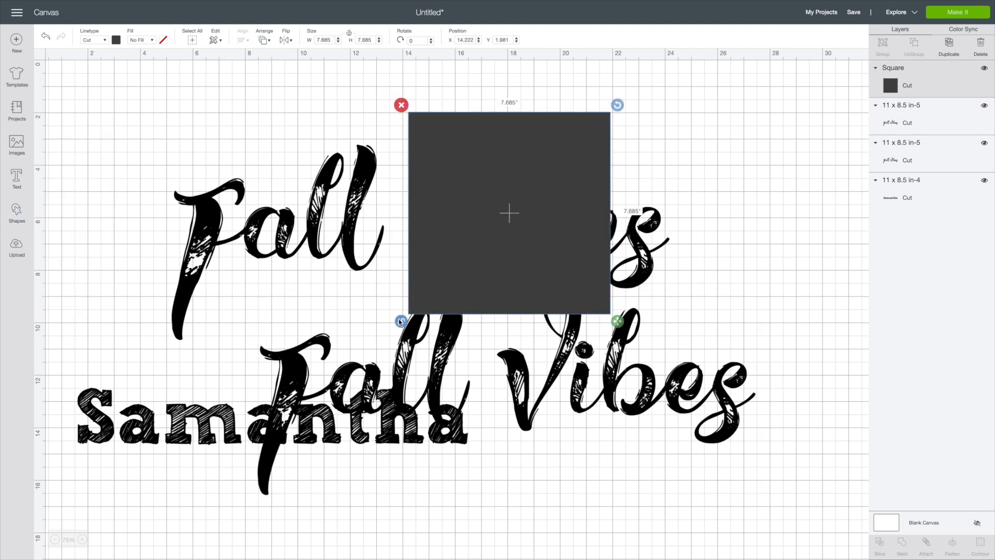
pyautogui.moveTo(622, 322); pyautogui.dragTo(710, 309)
# Step: With the lower copy moved clear of the square, slice Vibes off the upper design and delete the cut-out pieces, keeping only Fall
pyautogui.moveTo(483, 395); pyautogui.dragTo(478, 444)
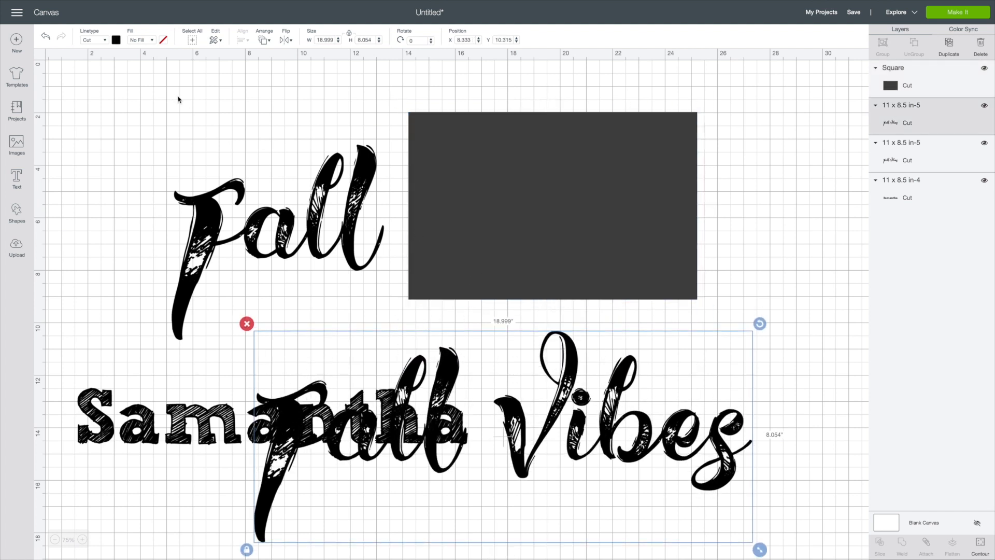
pyautogui.moveTo(178, 97); pyautogui.dragTo(469, 202)
pyautogui.click(879, 549)
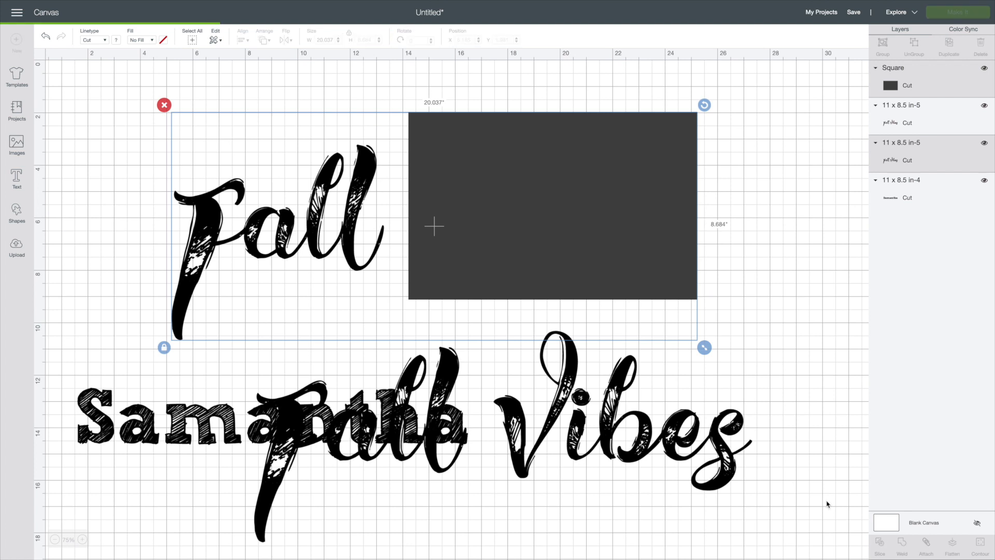
pyautogui.moveTo(391, 92); pyautogui.dragTo(712, 258)
pyautogui.press('Delete')
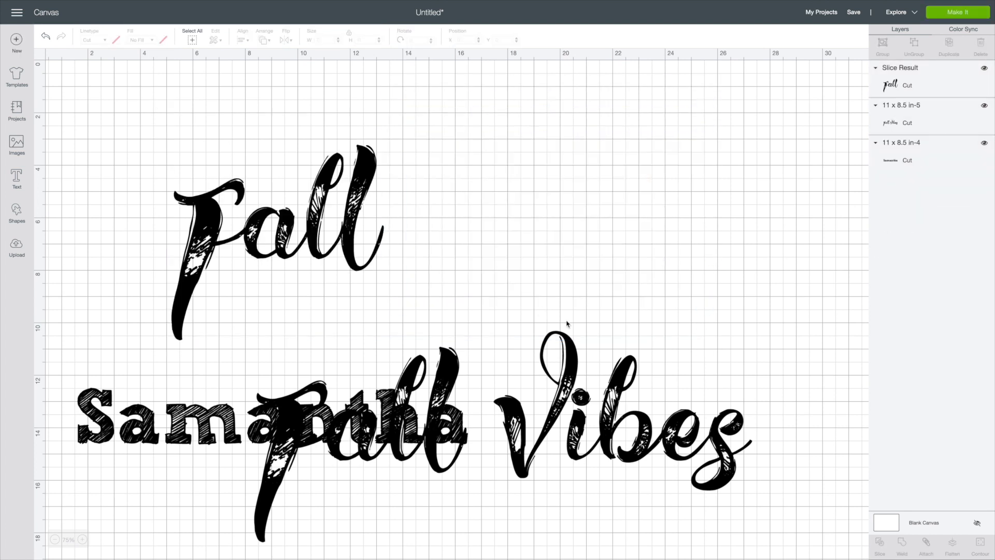
# Step: Move the complete Fall Vibes copy below the sketch-font name to about X 9.7, Y 15 in
pyautogui.moveTo(585, 346); pyautogui.dragTo(539, 555)
pyautogui.scroll(-5, 557, 188)
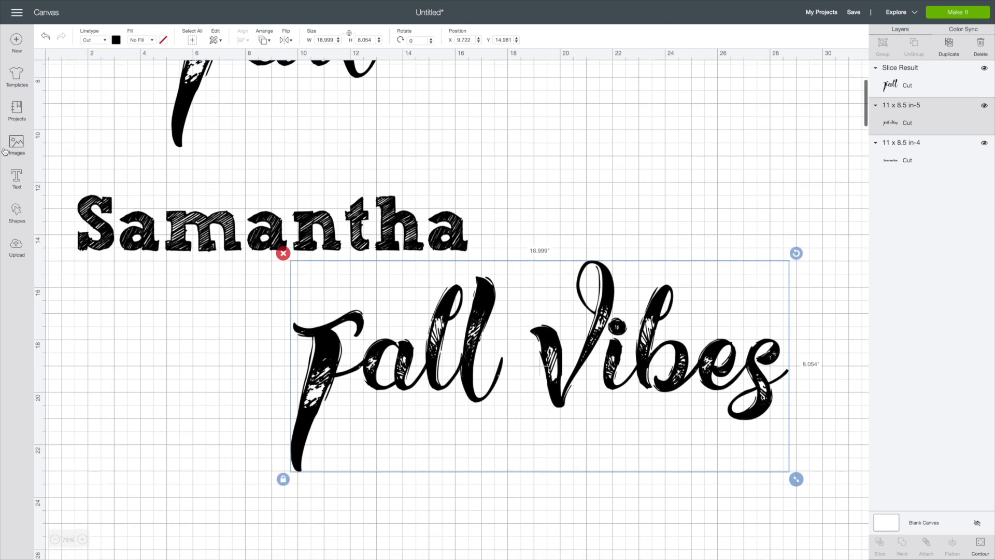
pyautogui.scroll(5, 527, 183)
# Step: Add another square at about X 7.5, Y 15.3 in and stretch it to about 10.5 by 8.3 in, covering Fall in the lower design
pyautogui.click(16, 213)
pyautogui.click(56, 149)
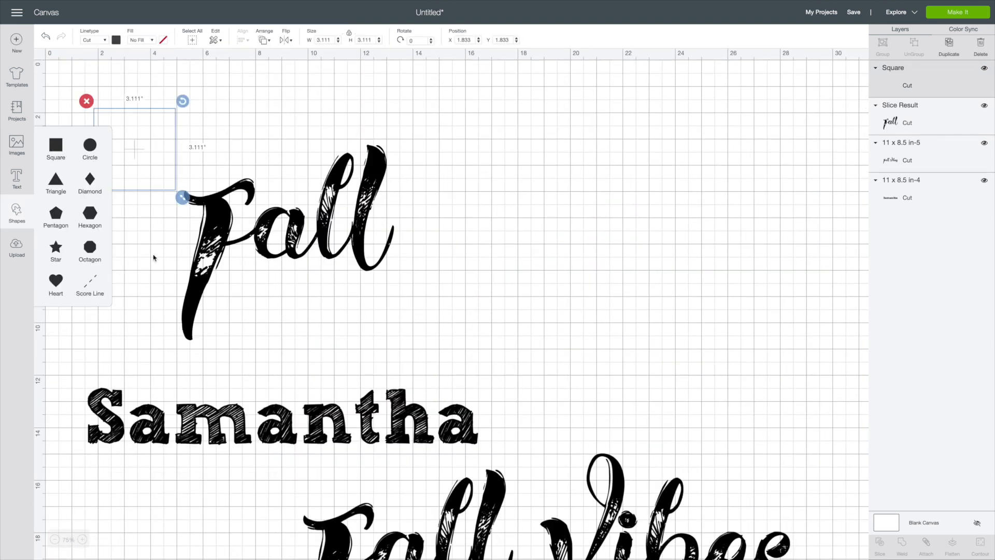
pyautogui.moveTo(135, 153); pyautogui.dragTo(303, 308)
pyautogui.scroll(-2, 303, 309)
pyautogui.scroll(-6, 304, 308)
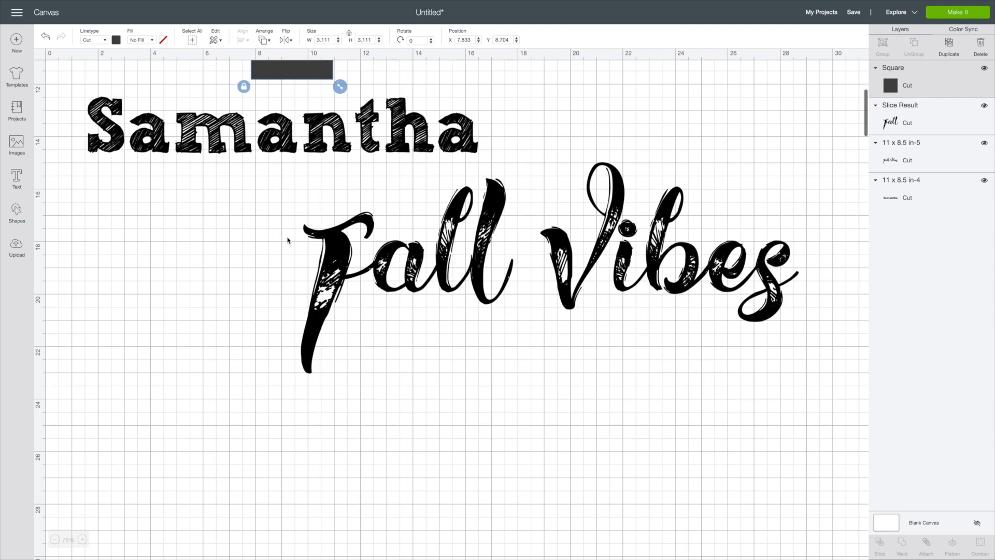
pyautogui.scroll(1, 297, 265)
pyautogui.moveTo(282, 115); pyautogui.dragTo(276, 297)
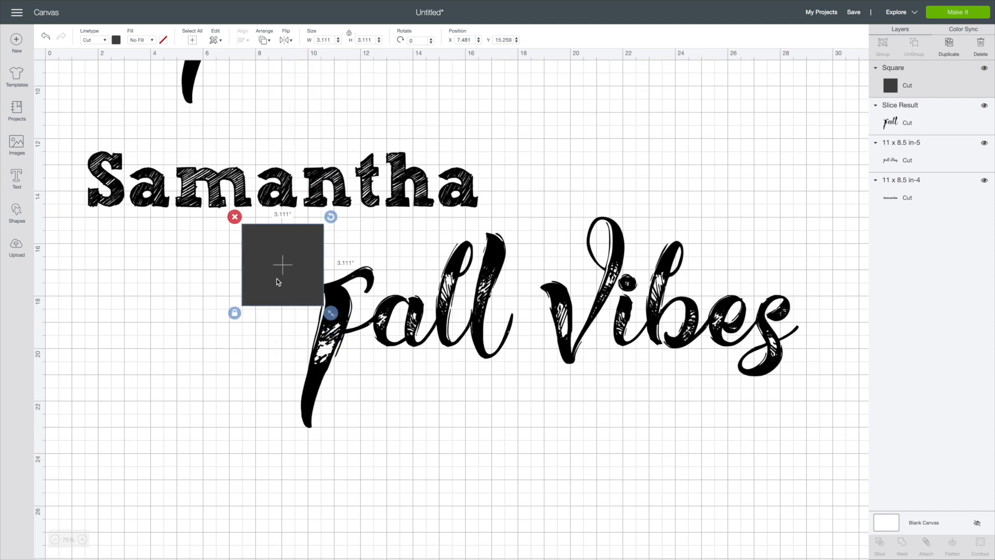
pyautogui.moveTo(336, 337); pyautogui.dragTo(525, 448)
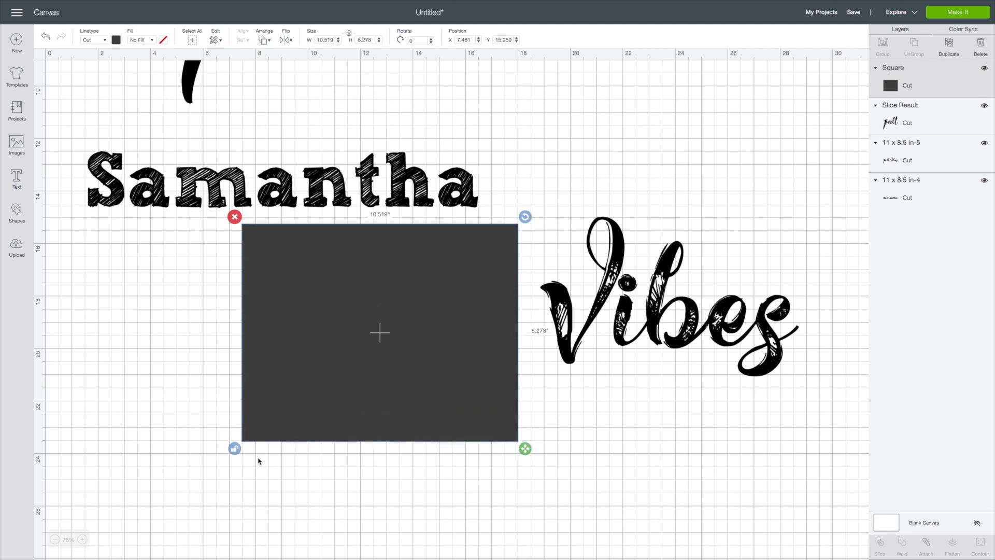
pyautogui.click(233, 453)
# Step: Slice Fall off the lower design with the square and delete the cut-out pieces, keeping only Vibes
pyautogui.moveTo(175, 275); pyautogui.dragTo(672, 480)
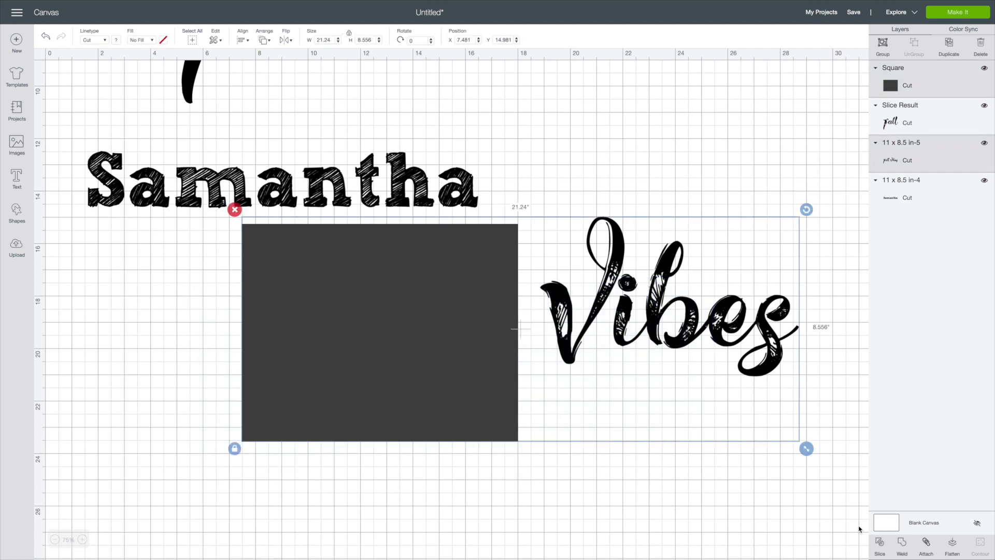
pyautogui.click(877, 546)
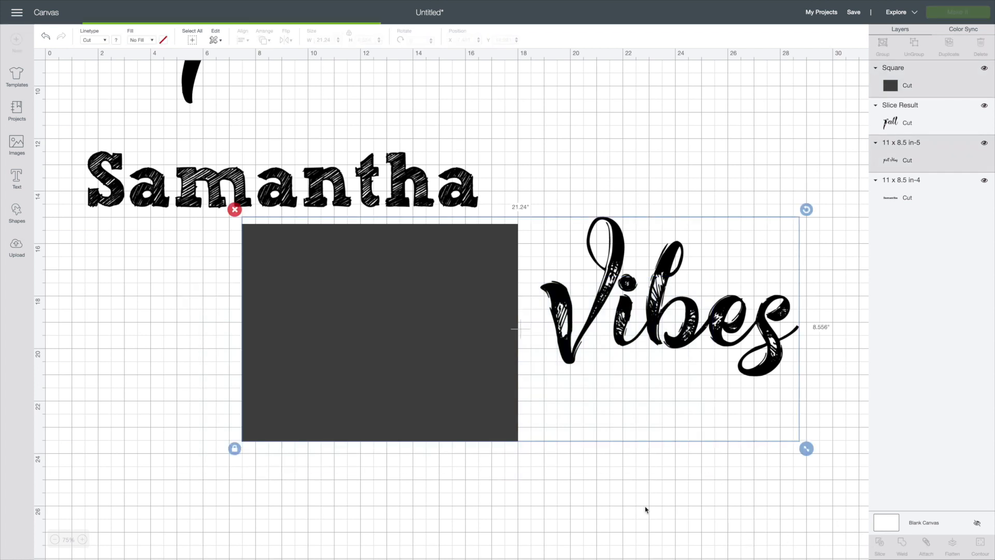
pyautogui.moveTo(218, 277); pyautogui.dragTo(441, 444)
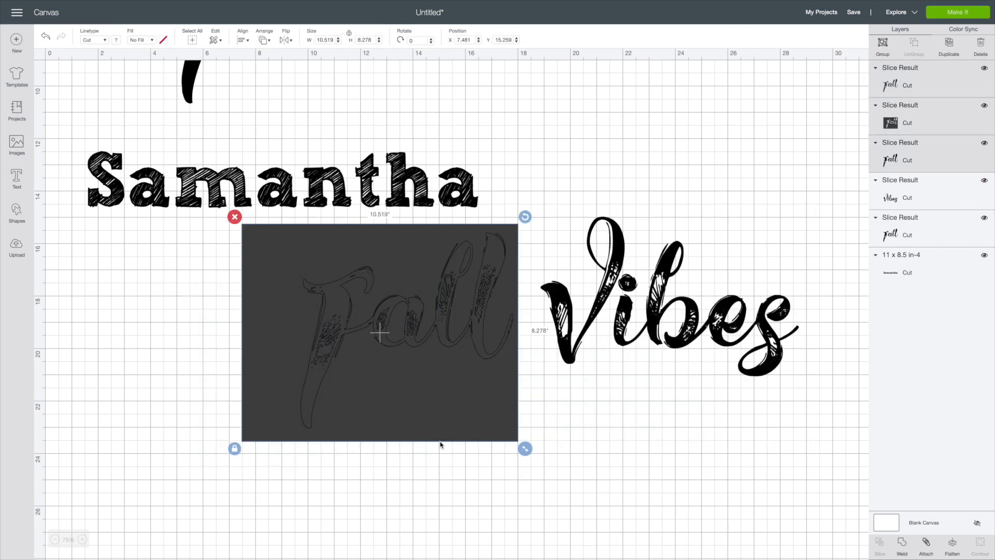
pyautogui.press('Delete')
# Step: Stack the two words by moving Fall up and placing Vibes beneath it at about X 9.5, Y 5 in
pyautogui.scroll(5, 415, 374)
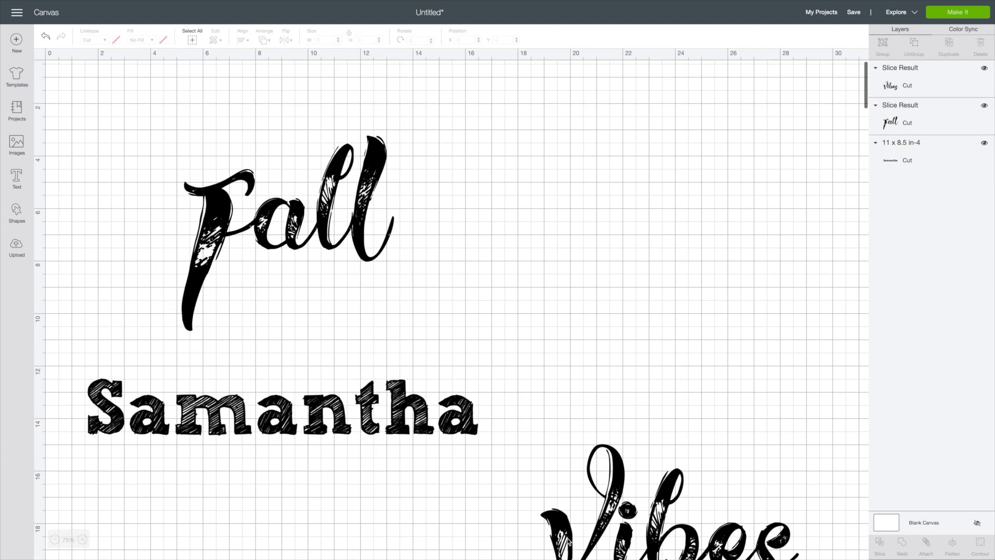
pyautogui.moveTo(648, 518); pyautogui.dragTo(565, 185)
pyautogui.moveTo(339, 212); pyautogui.dragTo(396, 139)
pyautogui.moveTo(668, 227); pyautogui.dragTo(495, 298)
pyautogui.scroll(1, 674, 279)
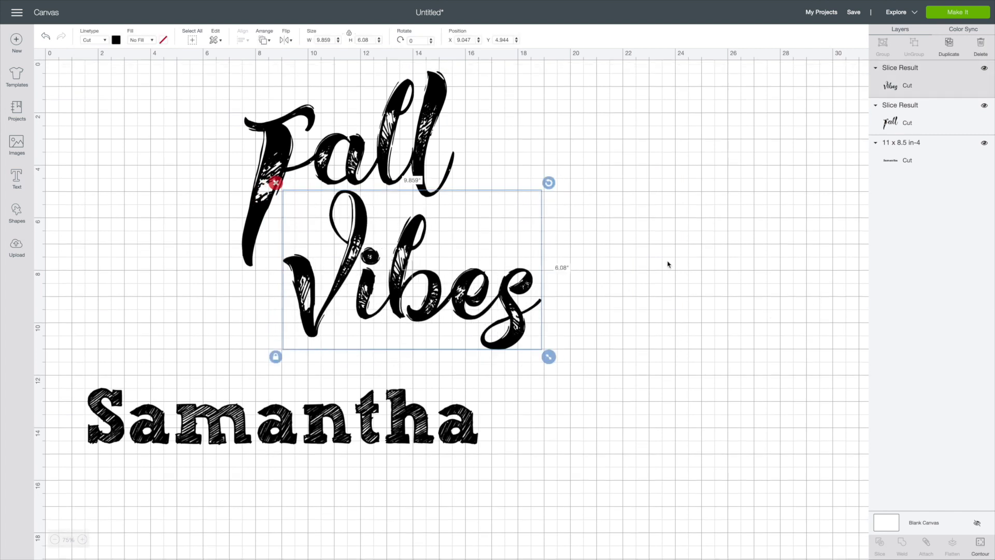
pyautogui.moveTo(312, 262)
pyautogui.mouseDown()
pyautogui.moveTo(350, 257)
pyautogui.moveTo(323, 265)
pyautogui.mouseUp()
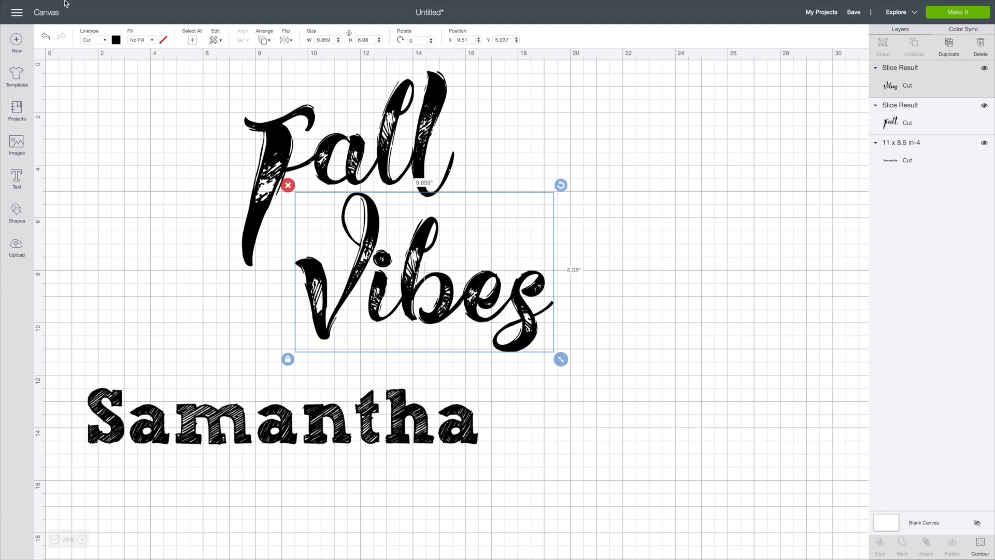
# Step: Switch from Cricut Design Space to the Canva home page in the browser and search the templates for logo
pyautogui.moveTo(65, 5)
pyautogui.click(26, 16)
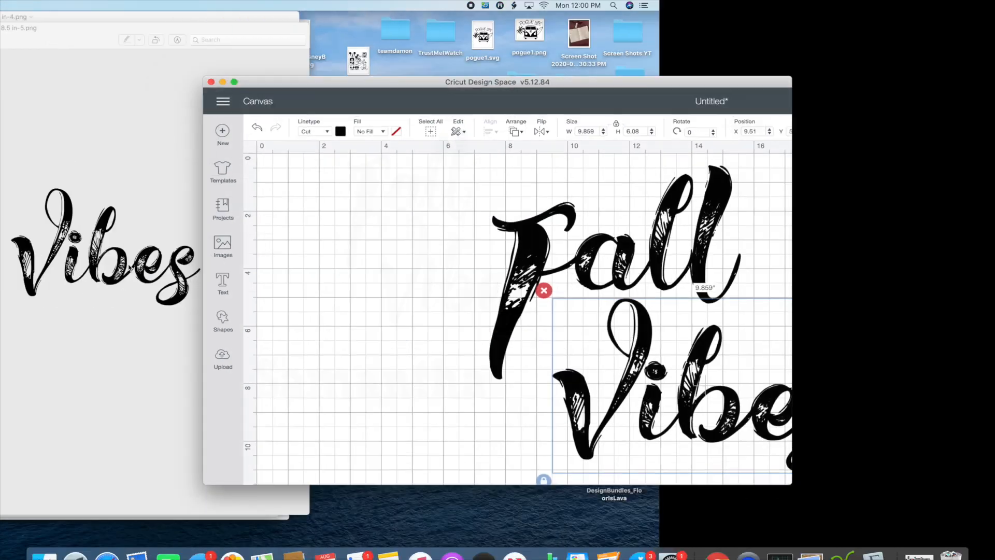
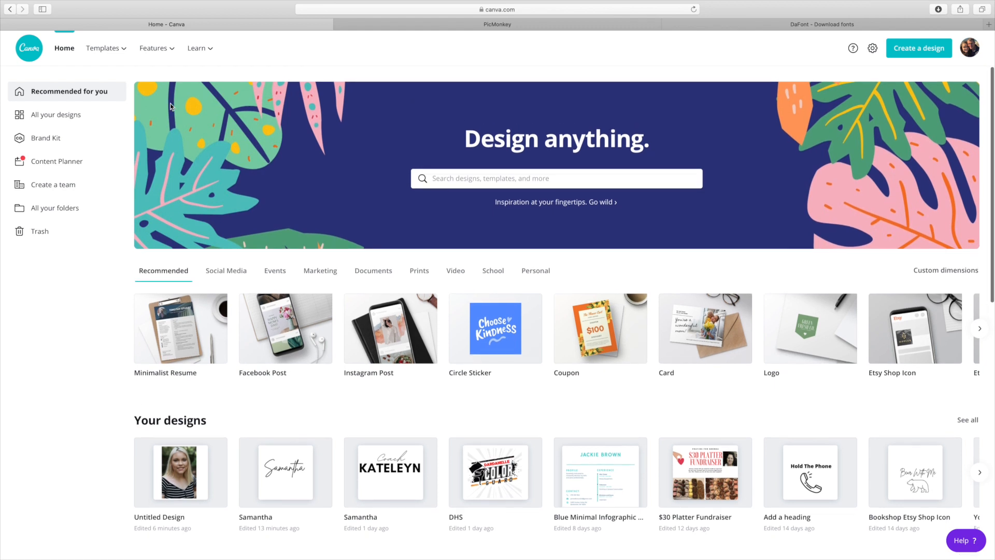
pyautogui.scroll(-1, 173, 110)
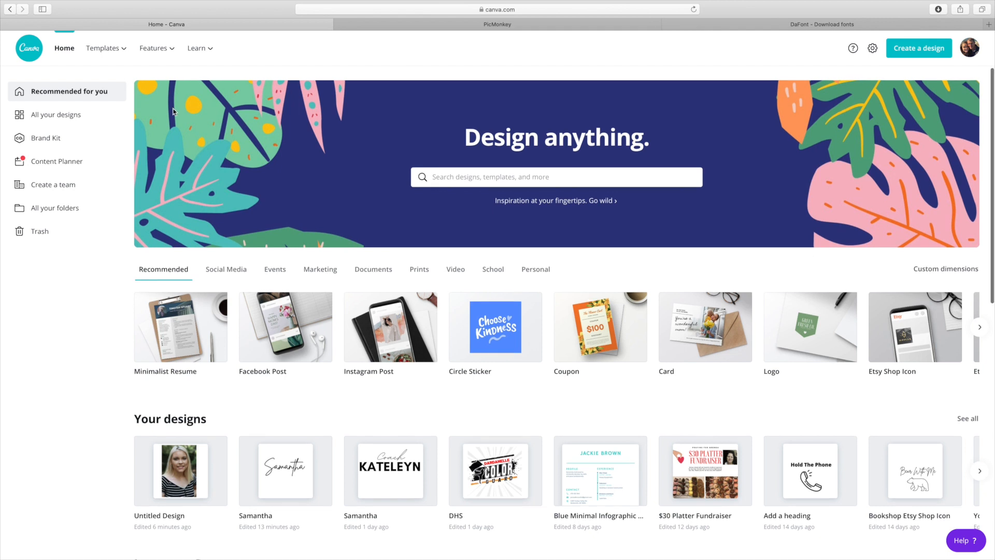
pyautogui.scroll(-2, 196, 141)
pyautogui.scroll(2, 199, 144)
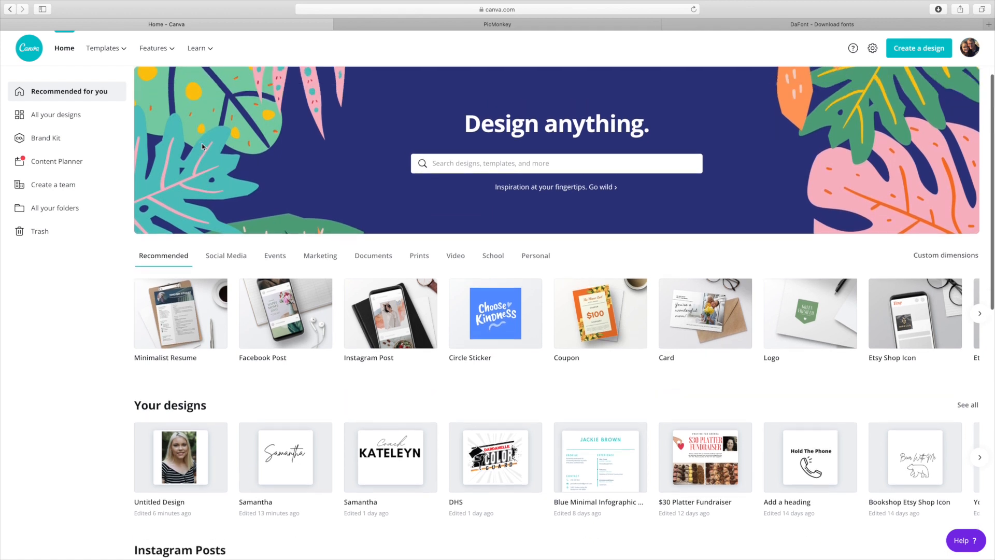
pyautogui.scroll(-1, 195, 144)
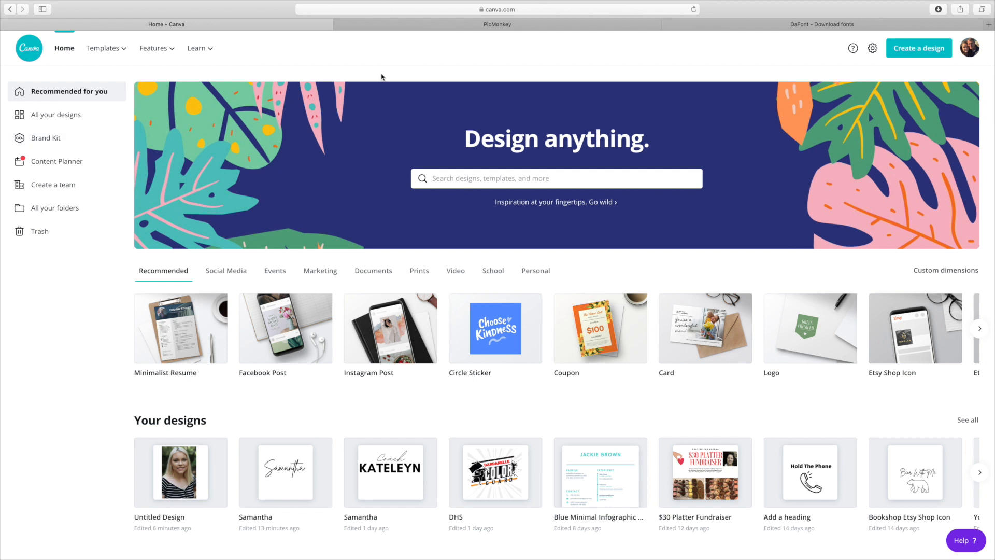
pyautogui.scroll(-5, 381, 77)
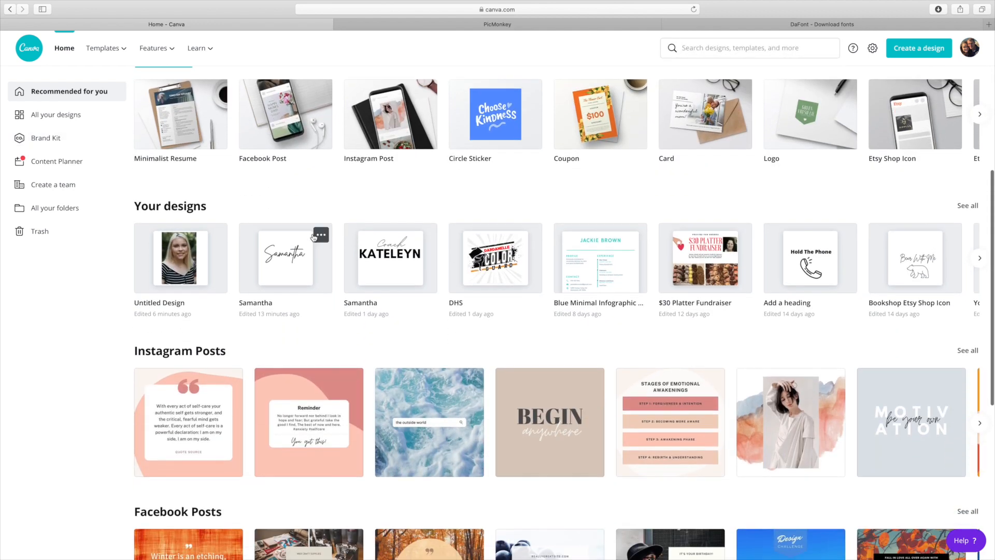
pyautogui.scroll(5, 314, 238)
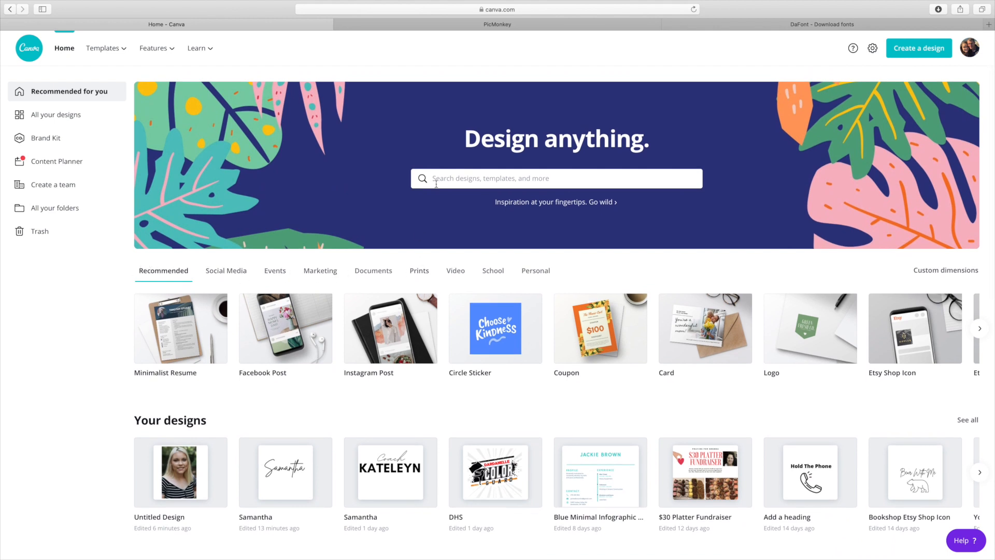
pyautogui.click(495, 184)
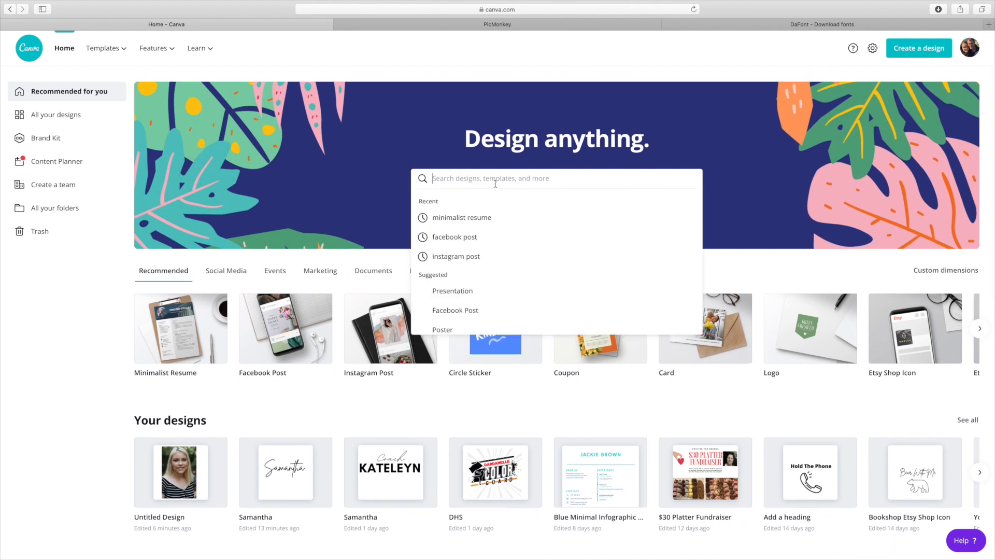
pyautogui.write('logo')
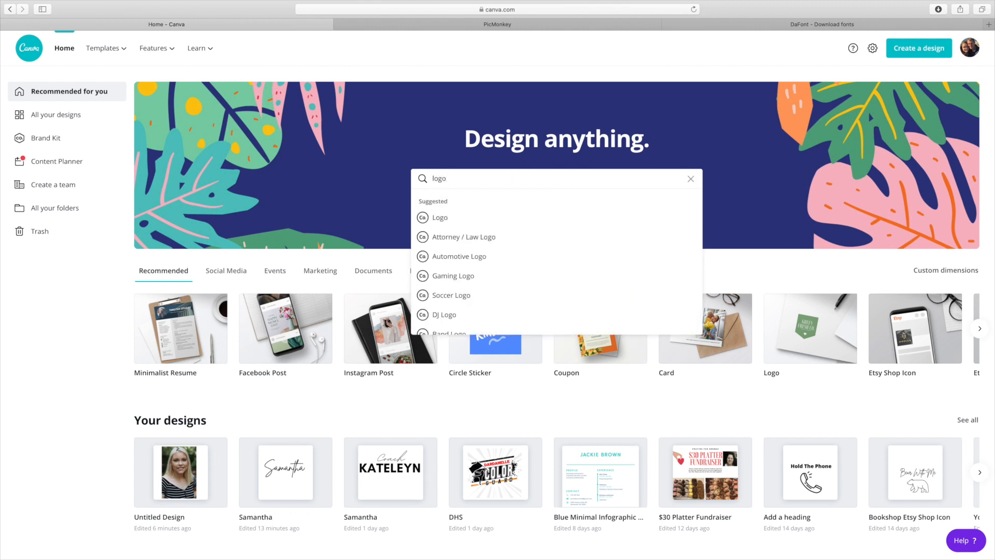
pyautogui.press('Return')
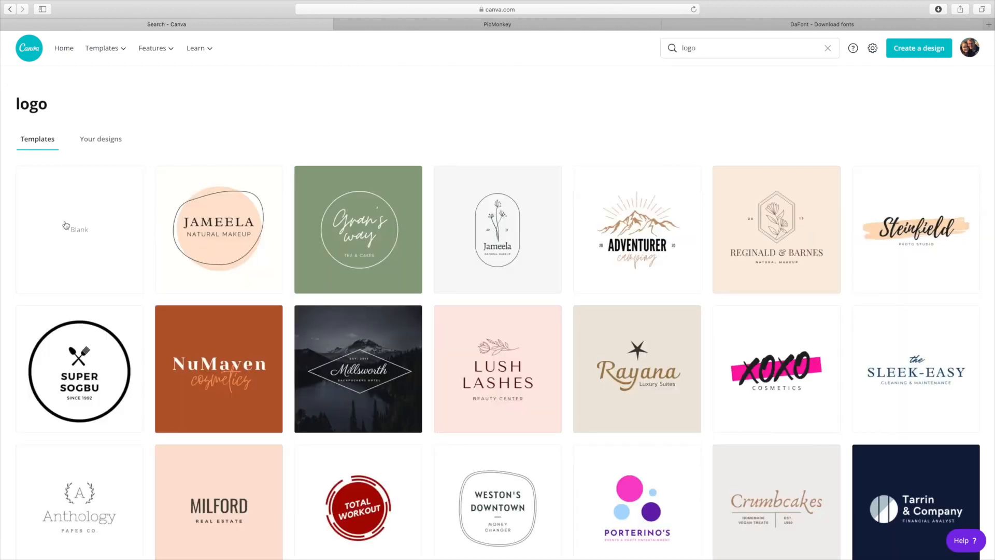
# Step: Start a blank logo design and add a heading with the sample first name, placed slightly above the page's centre
pyautogui.click(96, 233)
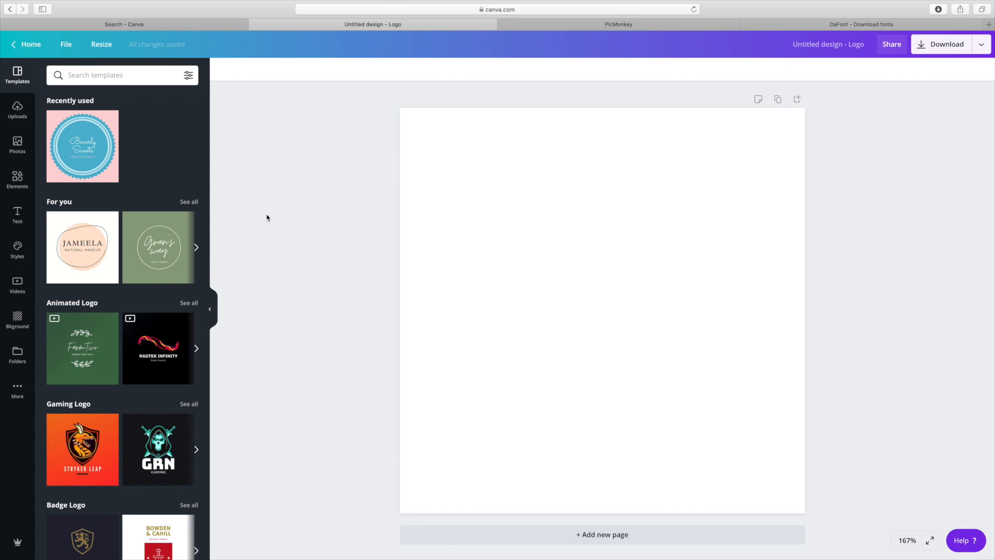
pyautogui.click(17, 215)
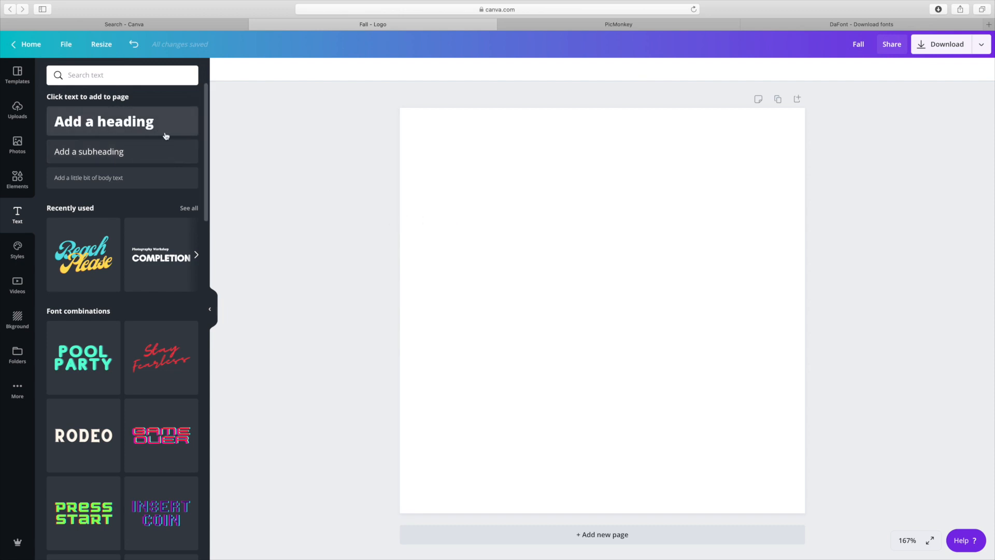
pyautogui.click(84, 126)
pyautogui.click(717, 323)
pyautogui.moveTo(748, 313); pyautogui.dragTo(451, 300)
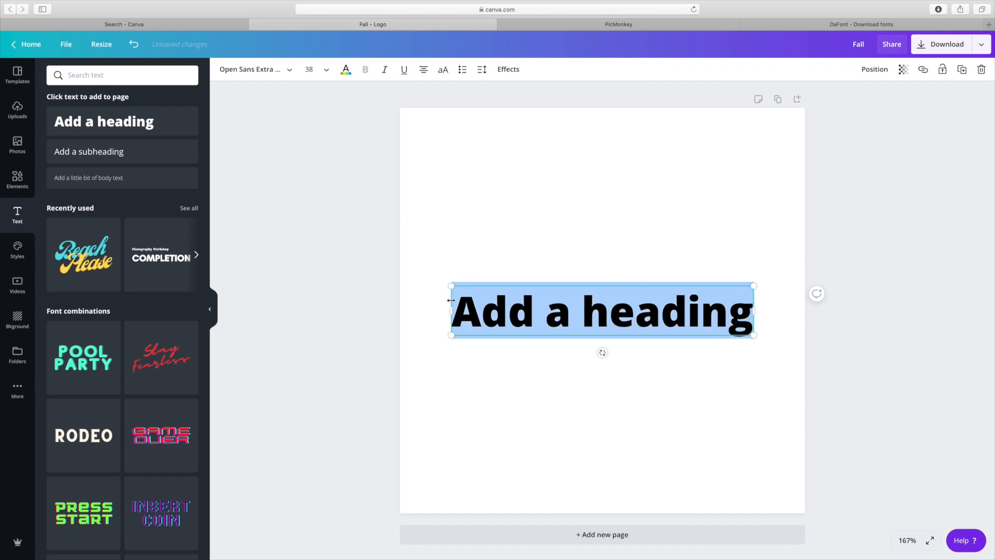
pyautogui.write('Sa')
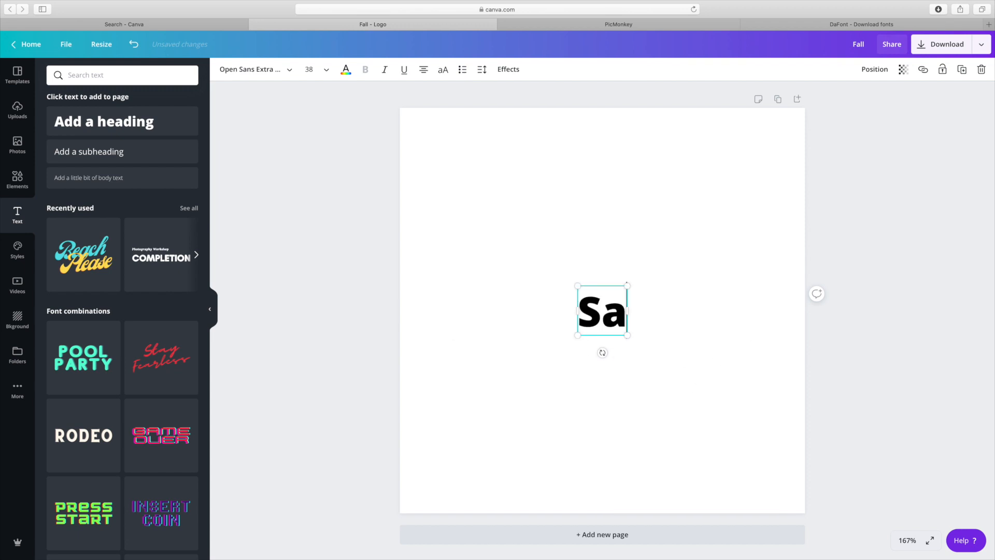
pyautogui.write('mantha')
pyautogui.click(537, 374)
pyautogui.moveTo(560, 326); pyautogui.dragTo(560, 274)
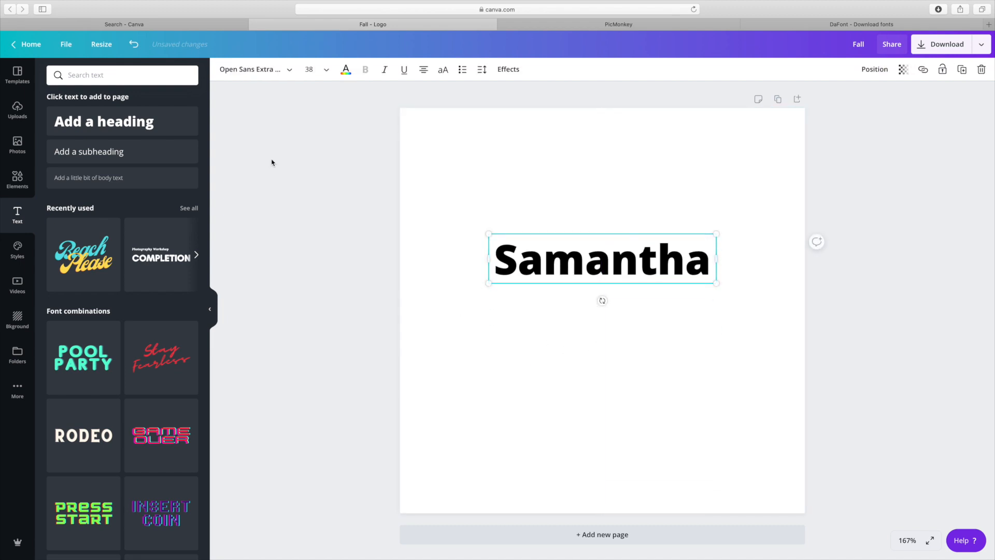
# Step: Browse the font categories for the heading and list the Handwriting fonts
pyautogui.click(248, 73)
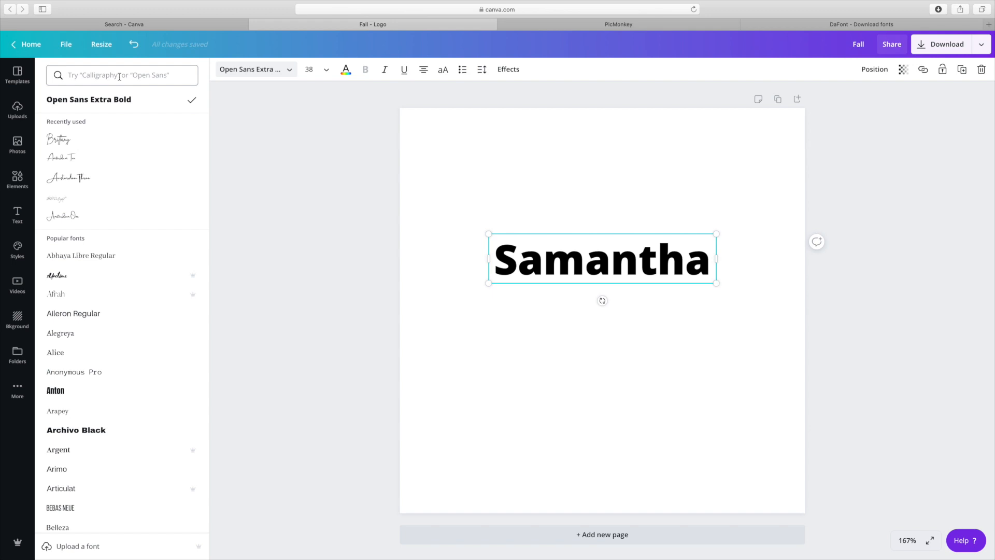
pyautogui.click(152, 75)
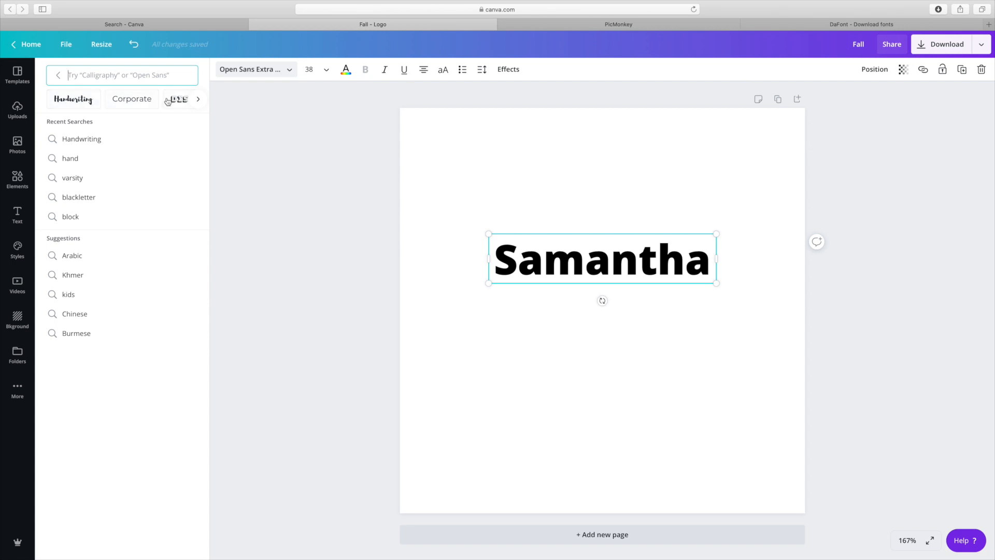
pyautogui.click(197, 100)
pyautogui.click(196, 102)
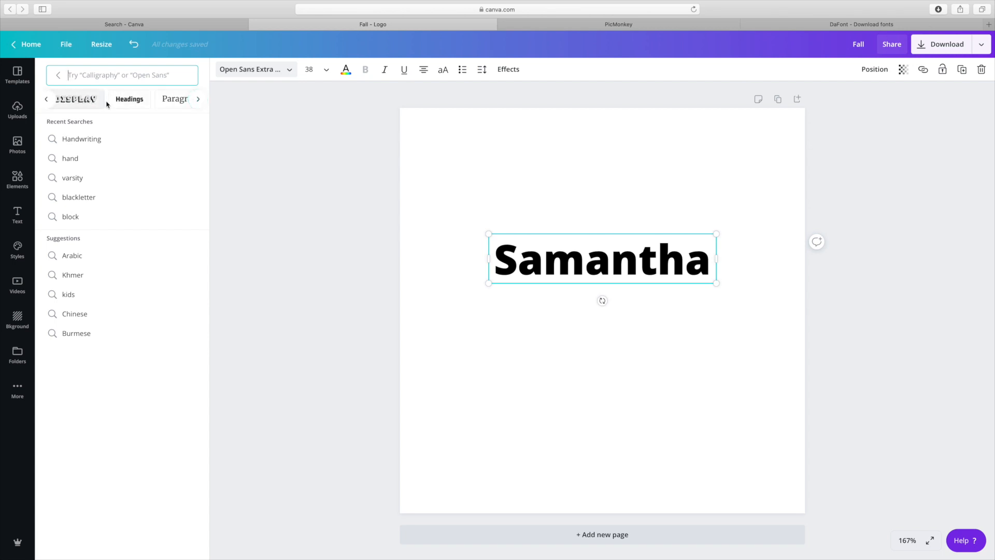
pyautogui.click(201, 103)
pyautogui.click(202, 103)
pyautogui.click(202, 103)
pyautogui.click(202, 103)
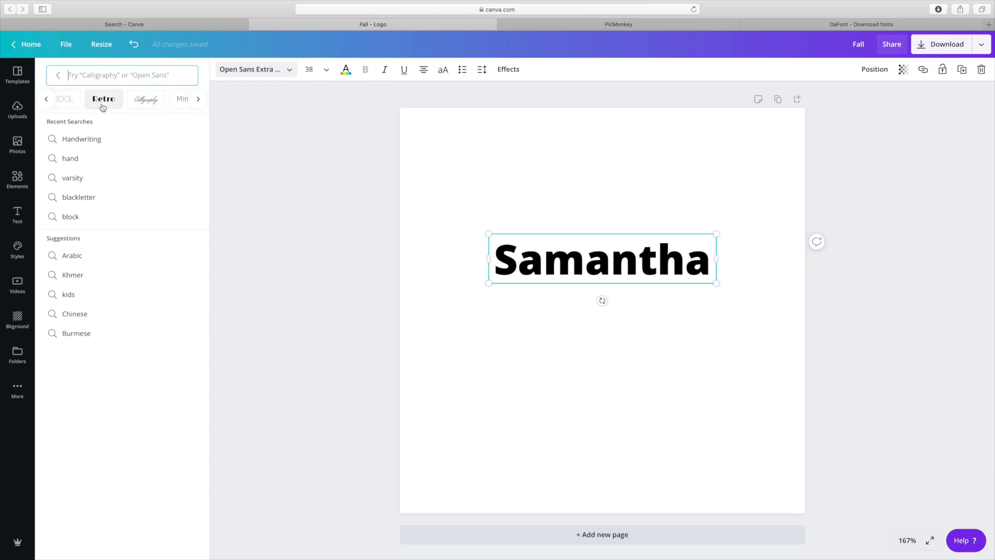
pyautogui.click(83, 98)
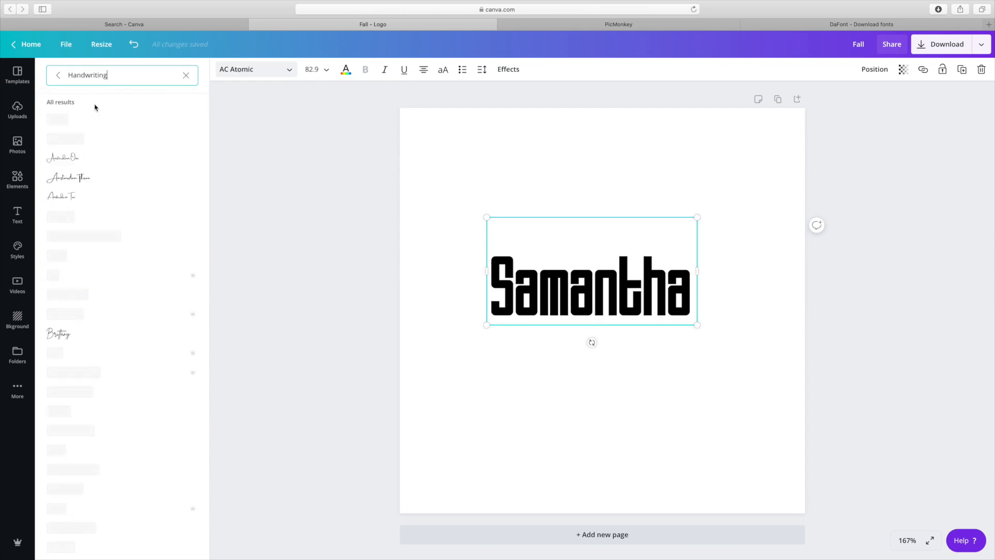
# Step: Set the heading in Beth Ellen, widen its text box to fit one line, and scale it to about size 56.5 within the page
pyautogui.click(81, 288)
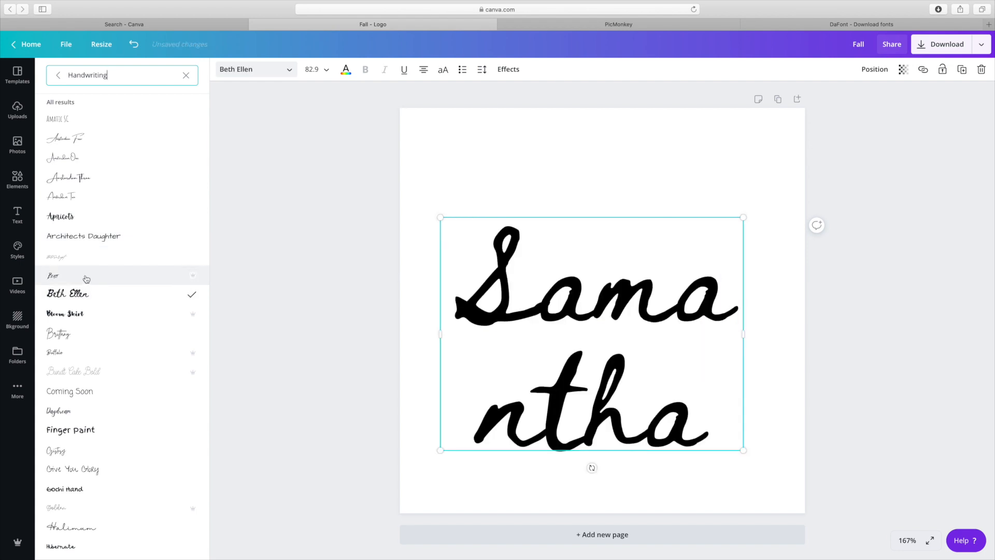
pyautogui.moveTo(745, 335); pyautogui.dragTo(974, 327)
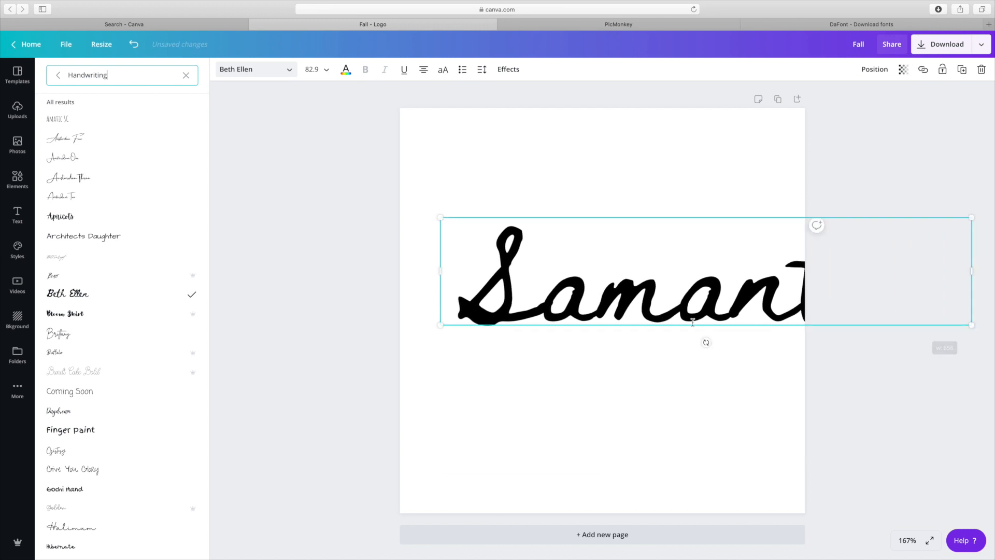
pyautogui.moveTo(438, 325); pyautogui.dragTo(622, 293)
pyautogui.moveTo(714, 259); pyautogui.dragTo(533, 283)
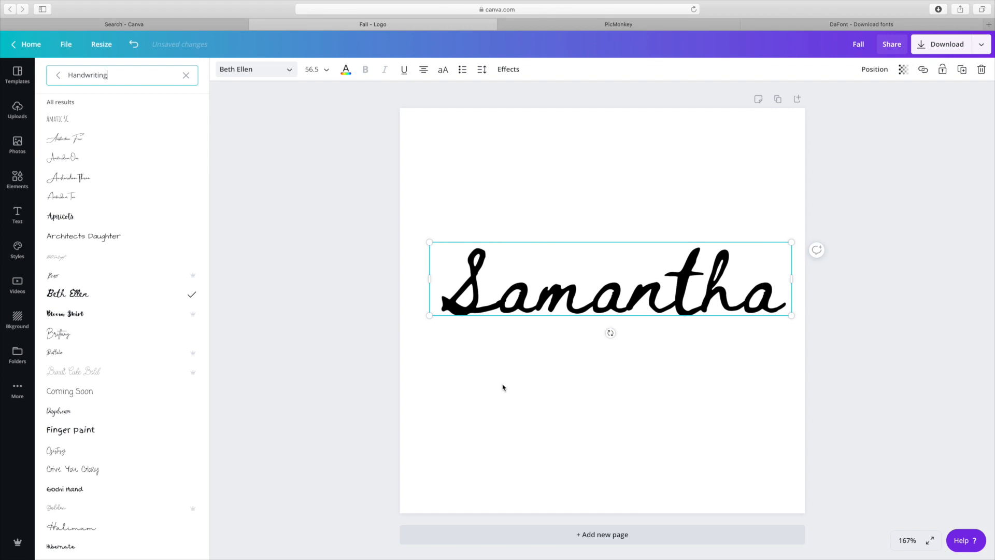
# Step: Try the Brittany, Coming Soon and Give You Glory handwriting fonts on the heading
pyautogui.click(88, 343)
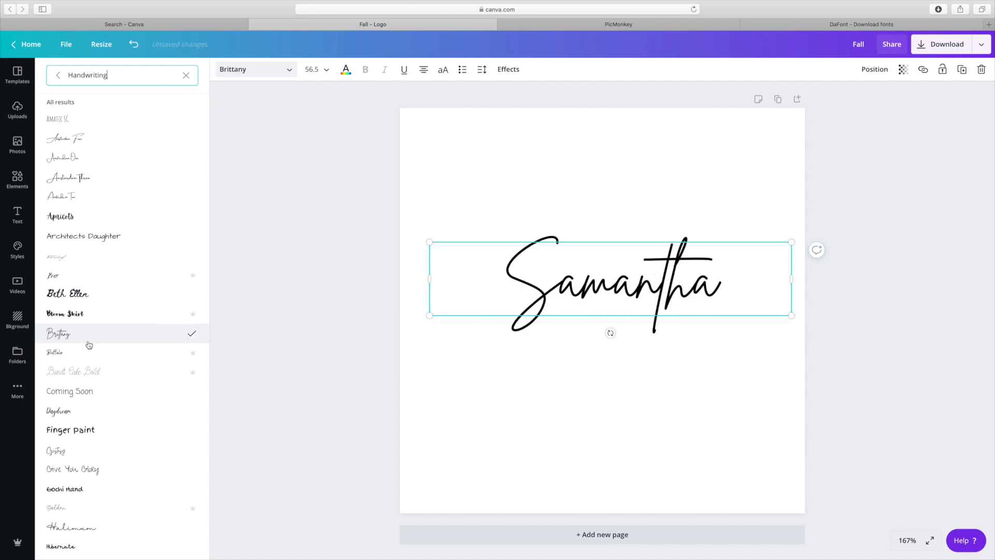
pyautogui.scroll(-2, 90, 346)
pyautogui.click(89, 347)
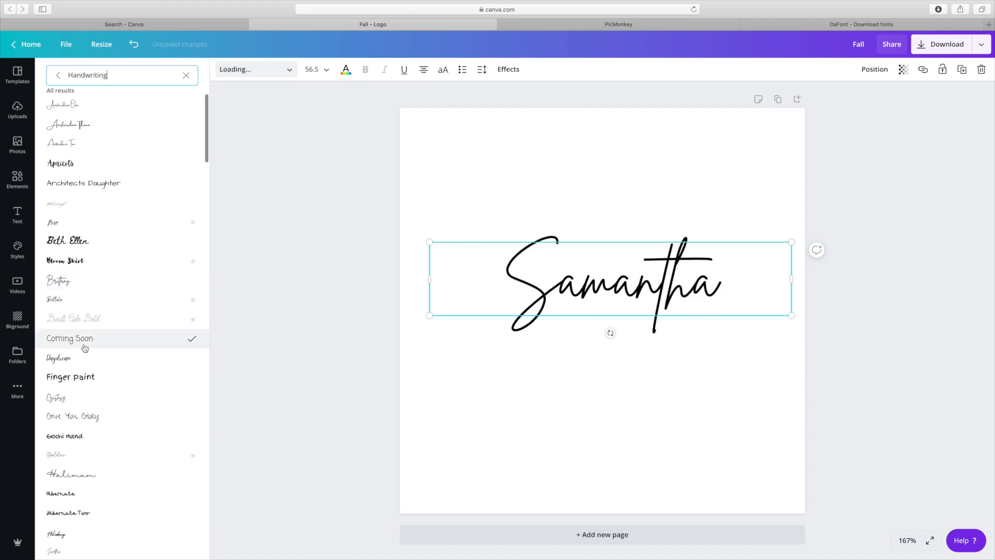
pyautogui.scroll(-1, 90, 349)
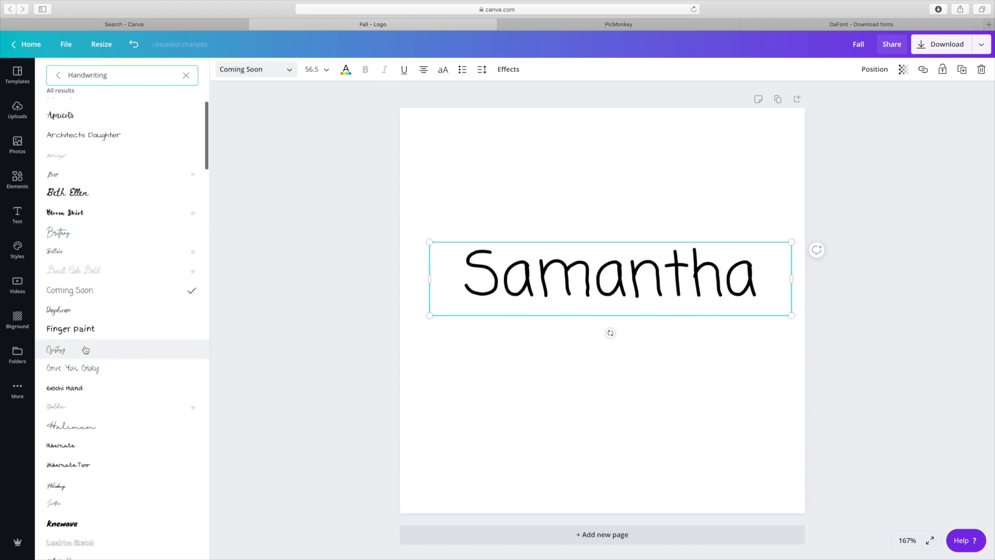
pyautogui.click(71, 371)
pyautogui.scroll(-1, 71, 374)
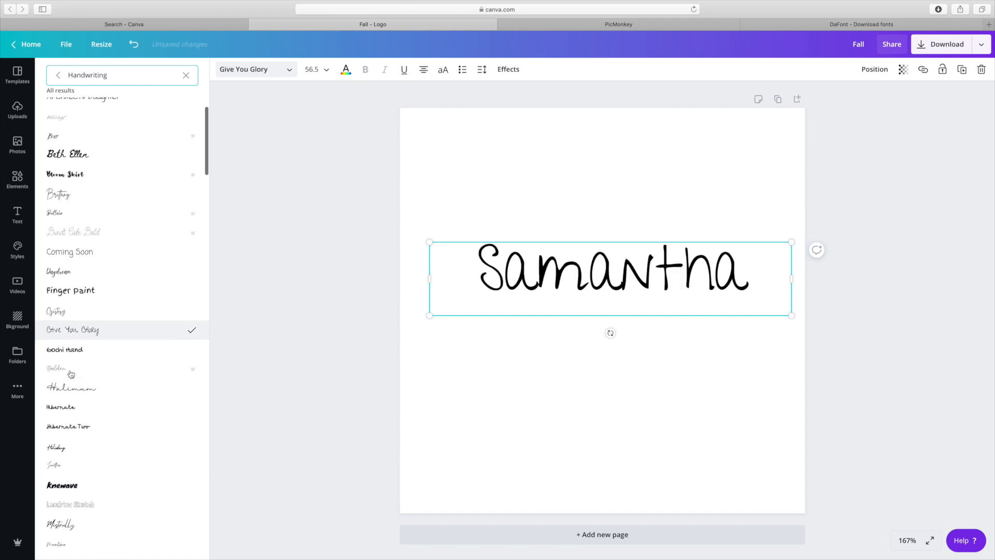
# Step: Try the Halimum, Holiday and Jonathan handwriting fonts on the heading
pyautogui.click(68, 397)
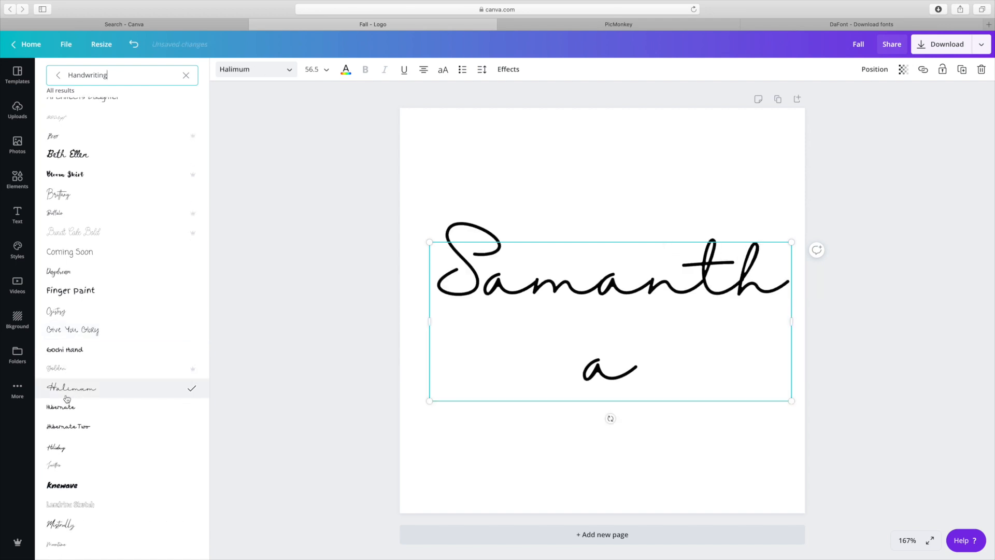
pyautogui.scroll(-2, 67, 397)
pyautogui.click(66, 393)
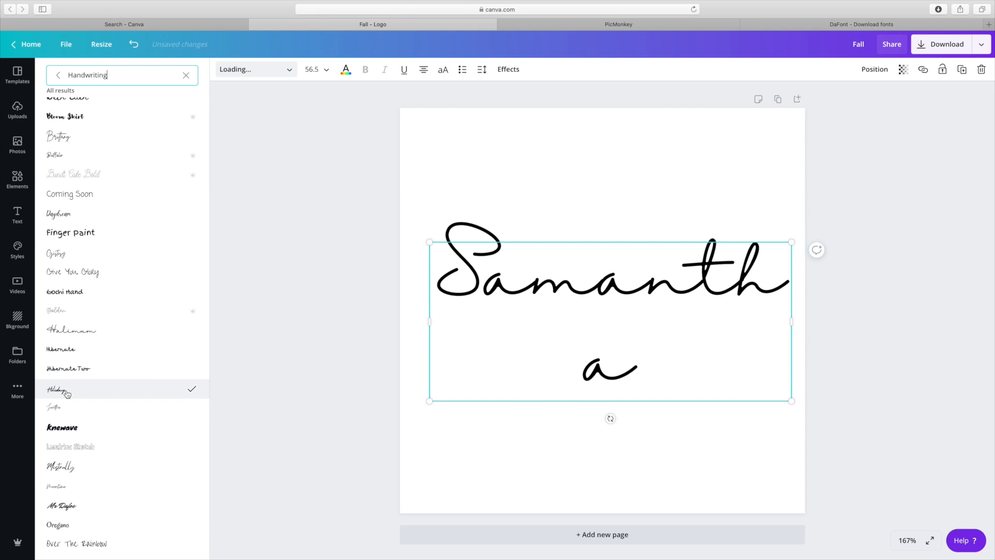
pyautogui.scroll(-2, 67, 394)
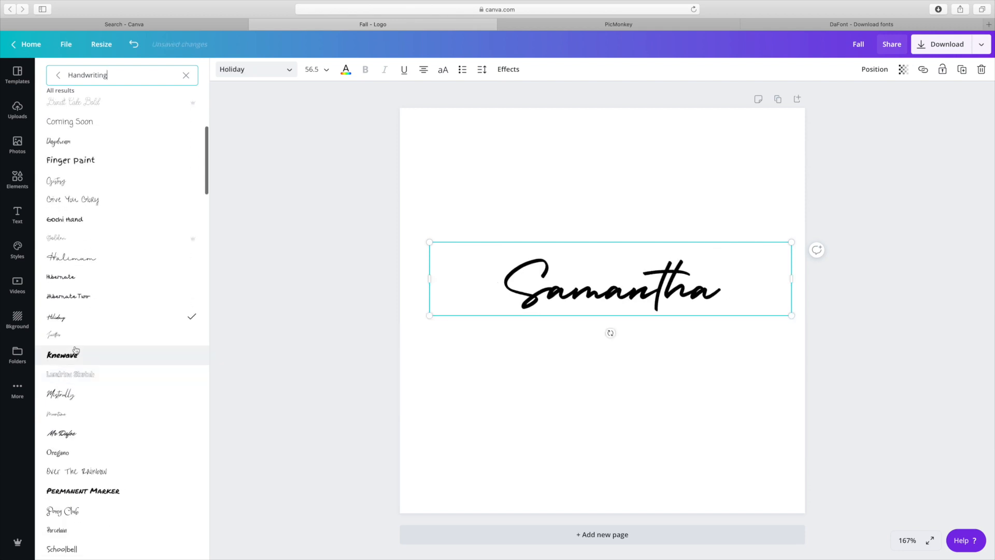
pyautogui.click(73, 343)
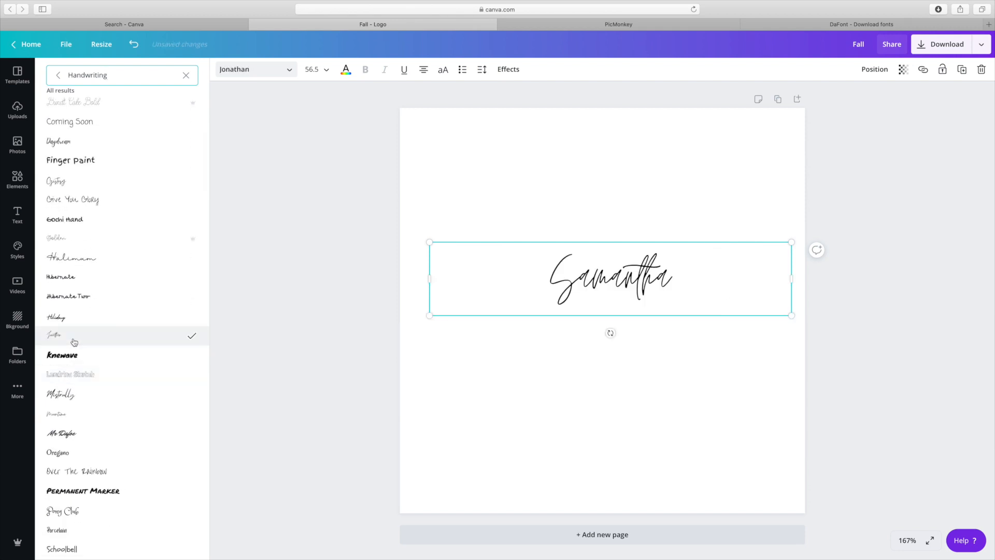
pyautogui.scroll(-1, 74, 360)
pyautogui.click(73, 367)
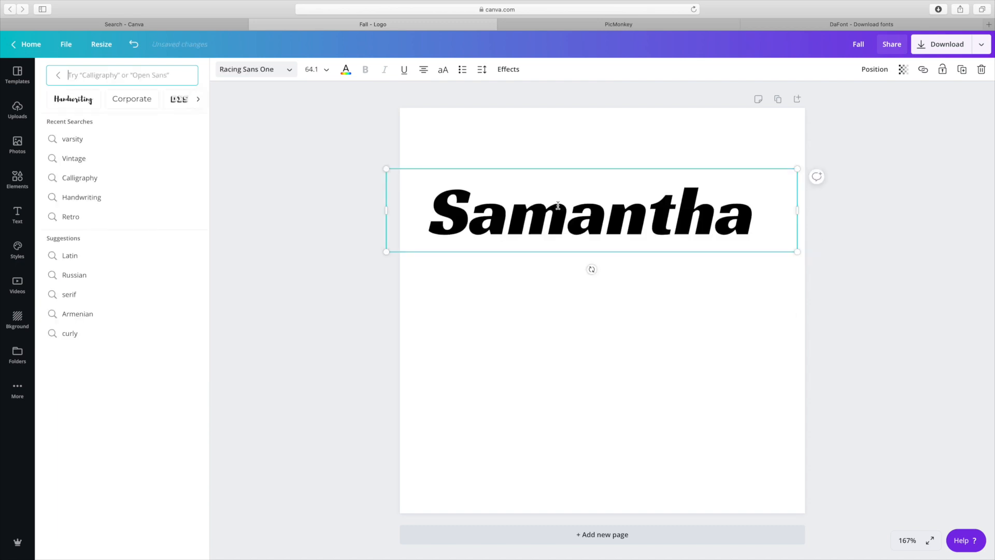
# Step: Search the fonts for wash and try a Brim Narrow font and Waterlily on the heading
pyautogui.moveTo(565, 211)
pyautogui.mouseDown()
pyautogui.moveTo(594, 211)
pyautogui.moveTo(576, 211)
pyautogui.mouseUp()
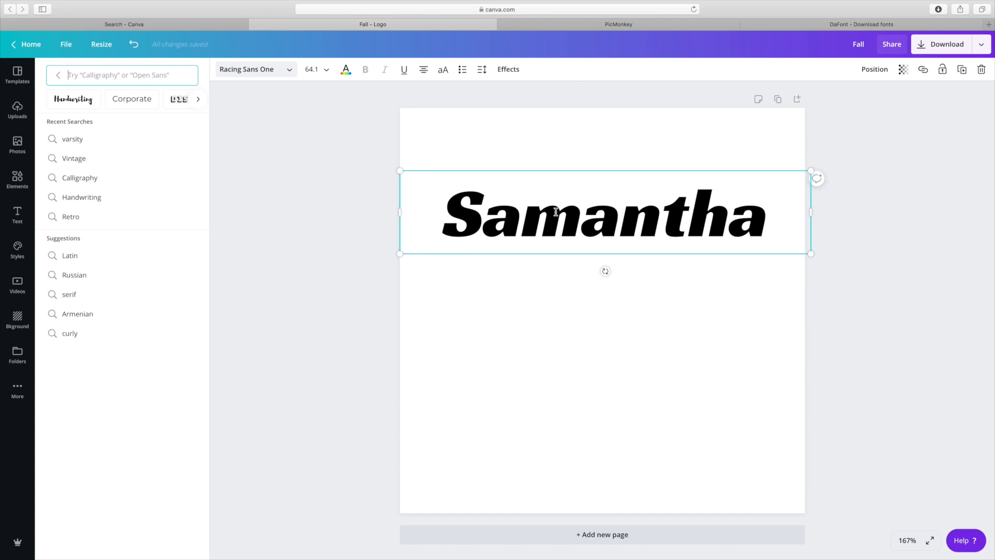
pyautogui.click(138, 80)
pyautogui.write('w')
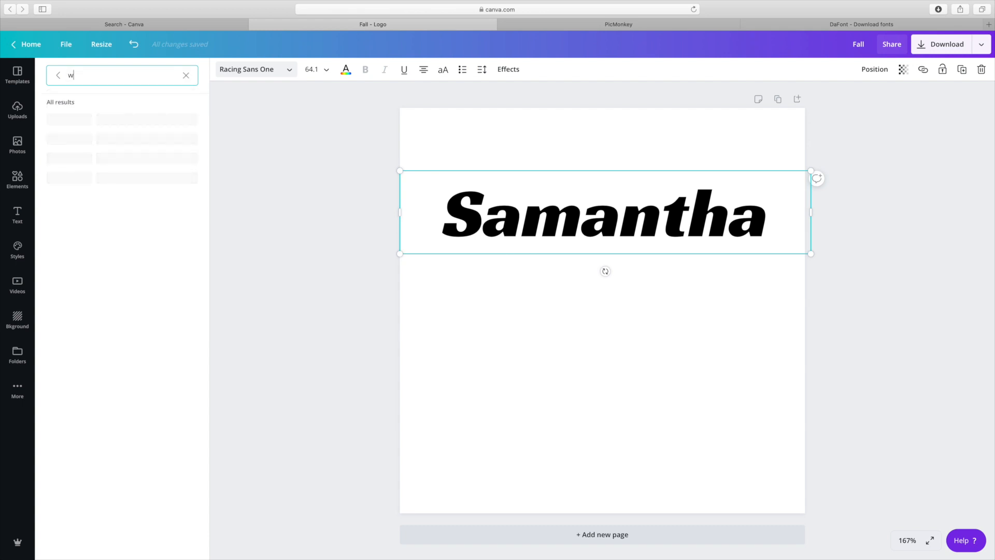
pyautogui.write('ash')
pyautogui.click(110, 217)
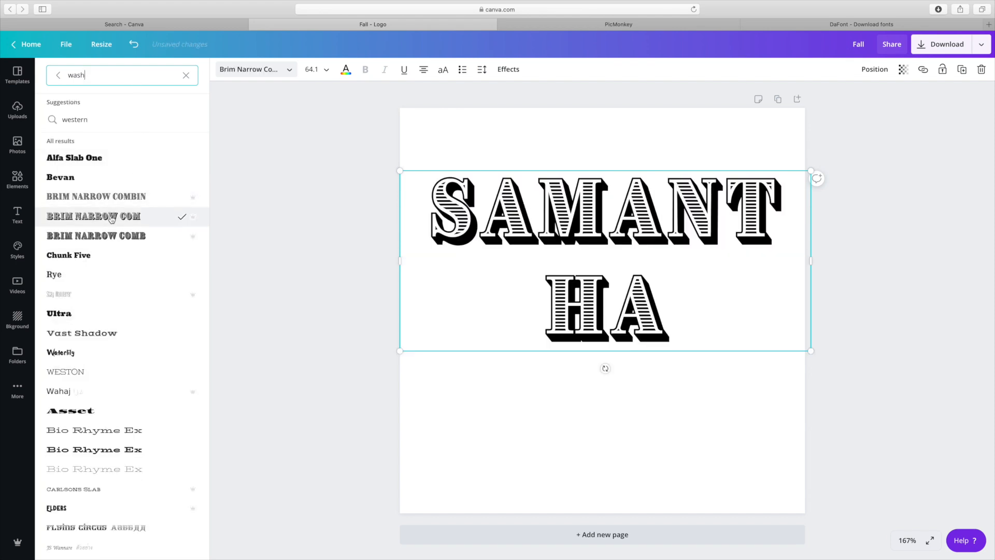
pyautogui.click(123, 351)
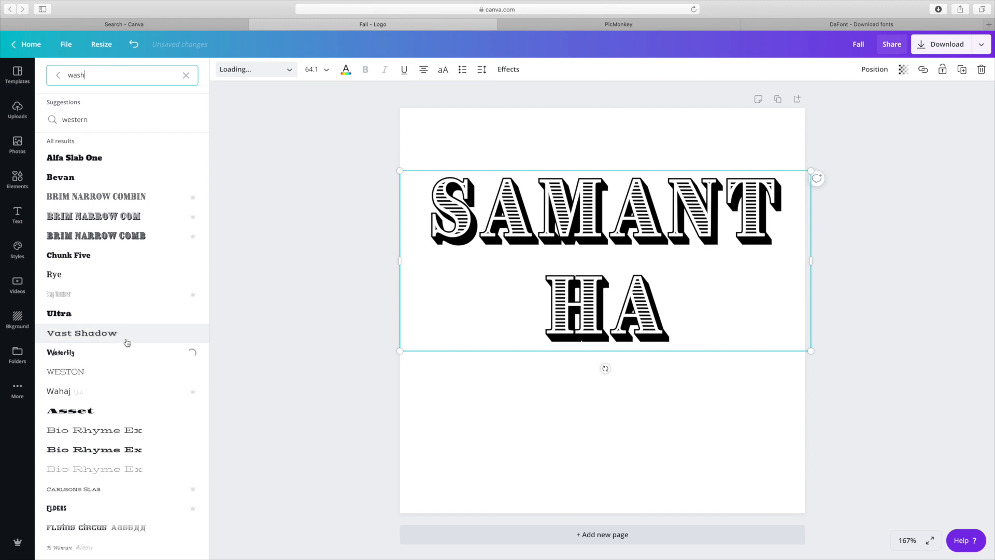
pyautogui.scroll(-3, 127, 342)
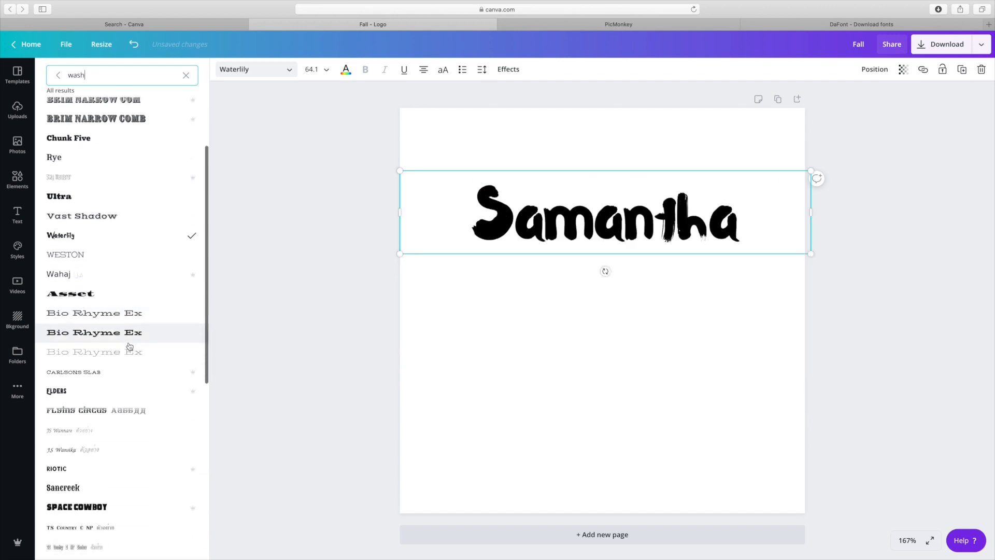
pyautogui.scroll(-2, 128, 345)
# Step: Search the fonts for brush, apply Playlist Script to the heading, and move it slightly lower on the page
pyautogui.moveTo(94, 75); pyautogui.dragTo(37, 78)
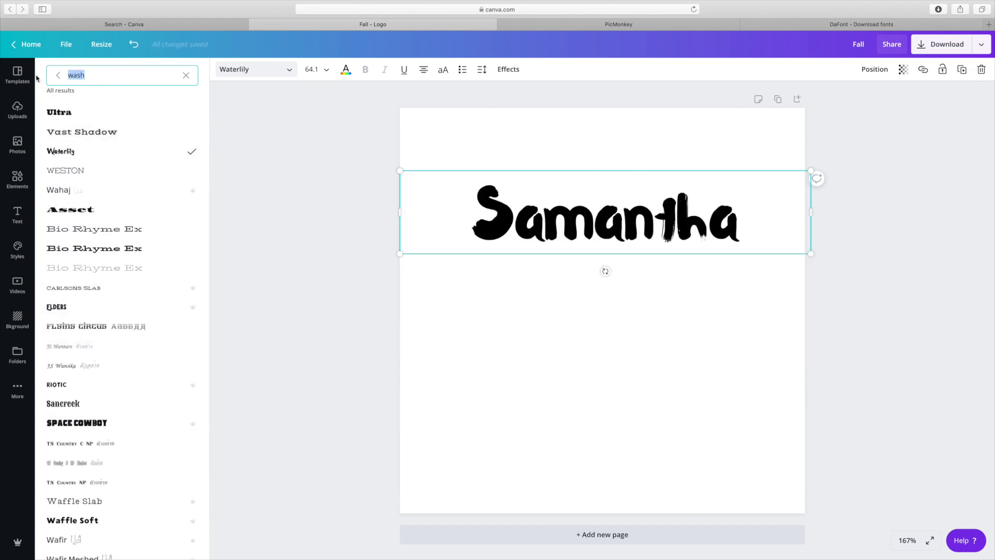
pyautogui.write('brush')
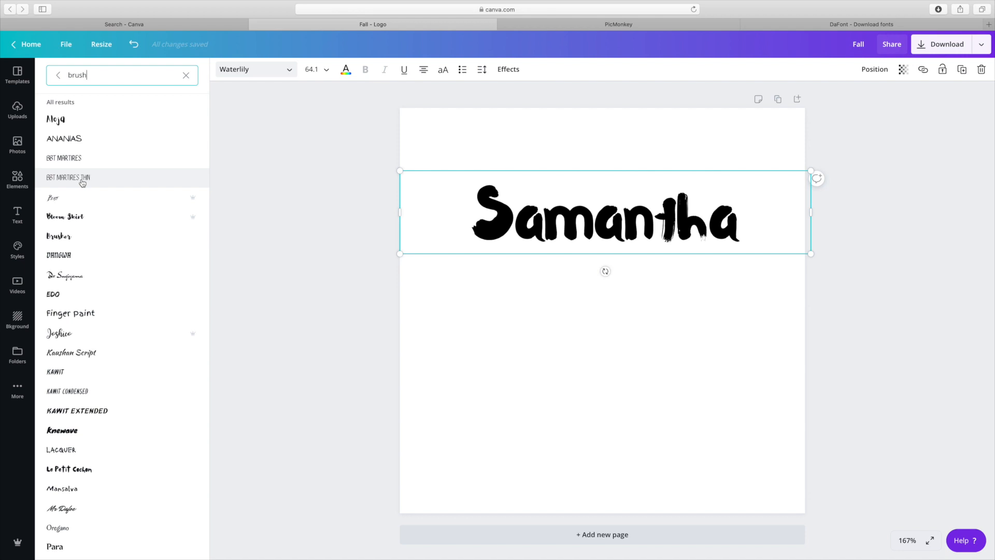
pyautogui.click(79, 200)
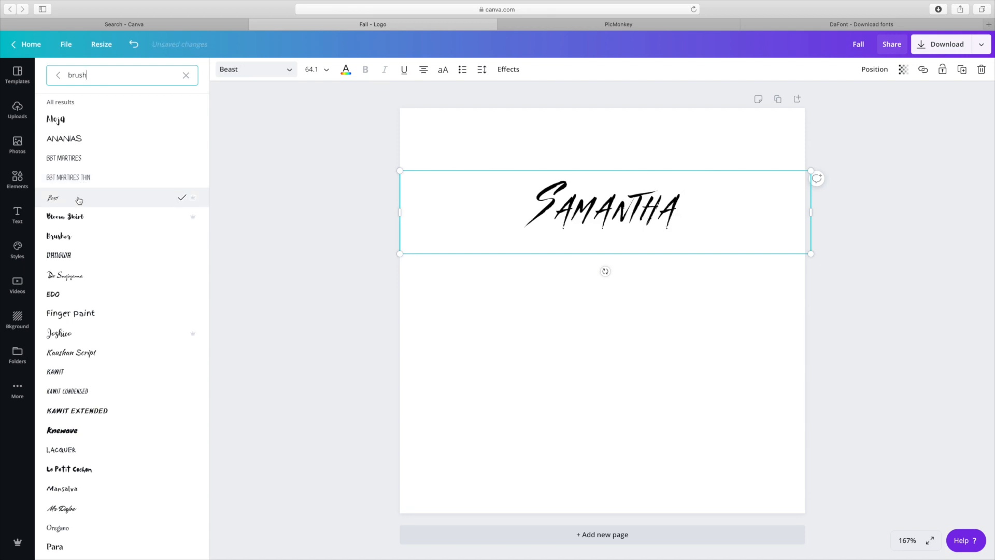
pyautogui.scroll(-5, 78, 200)
pyautogui.click(80, 390)
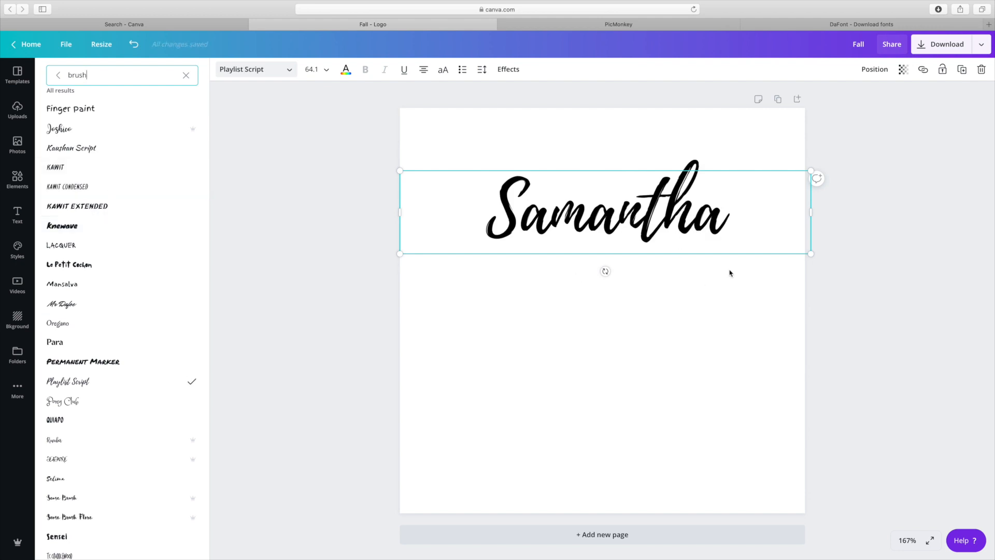
pyautogui.moveTo(680, 230); pyautogui.dragTo(660, 259)
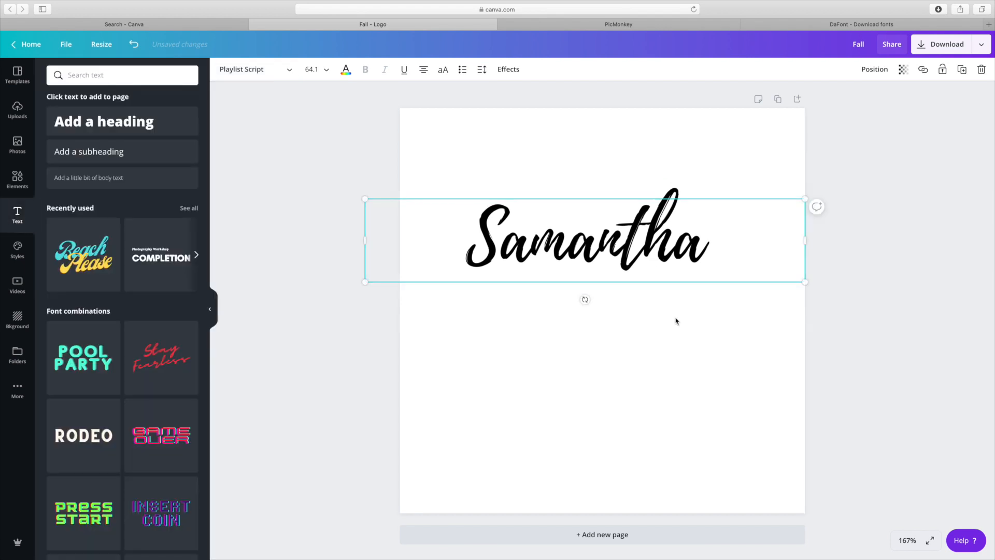
pyautogui.click(681, 320)
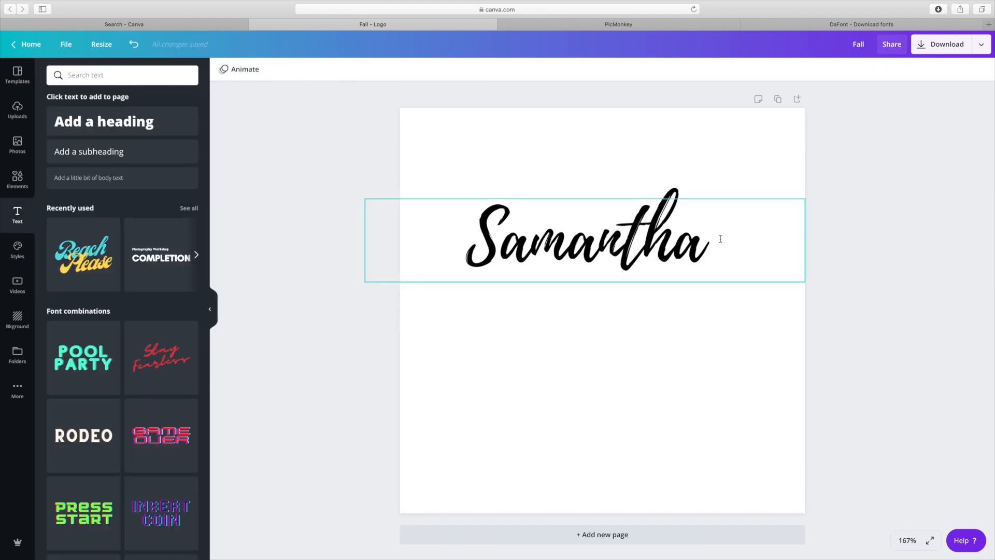
# Step: Download the design as a PNG with an enlarged size and a transparent background
pyautogui.click(938, 44)
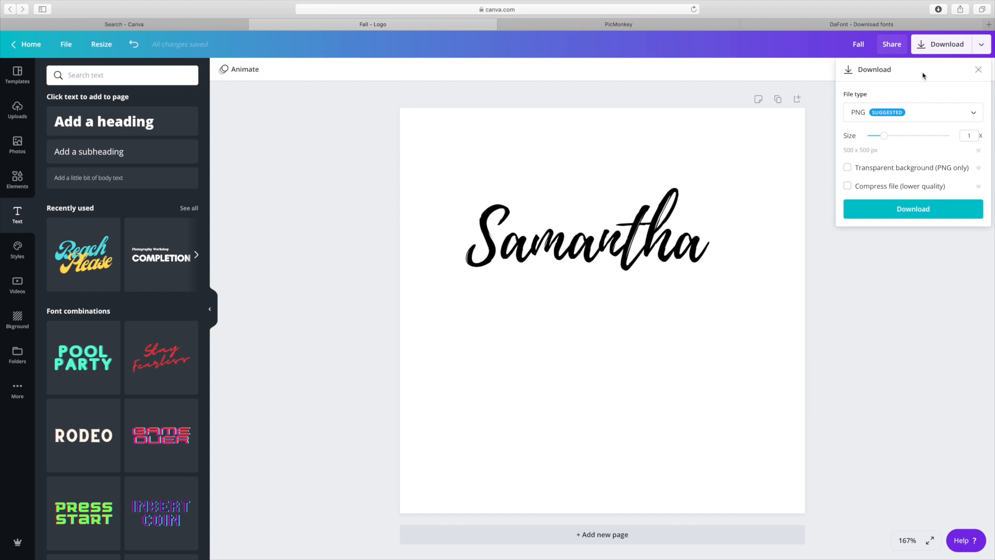
pyautogui.moveTo(885, 137); pyautogui.dragTo(932, 140)
pyautogui.click(847, 170)
pyautogui.click(899, 213)
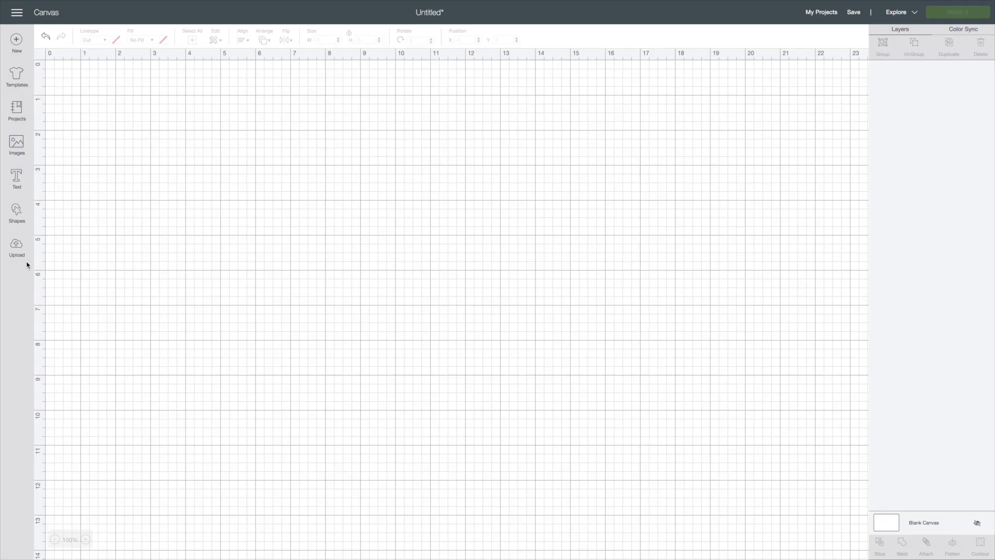
# Step: Start a new image upload and choose Fall-2.png from the recent files
pyautogui.click(16, 248)
pyautogui.click(256, 246)
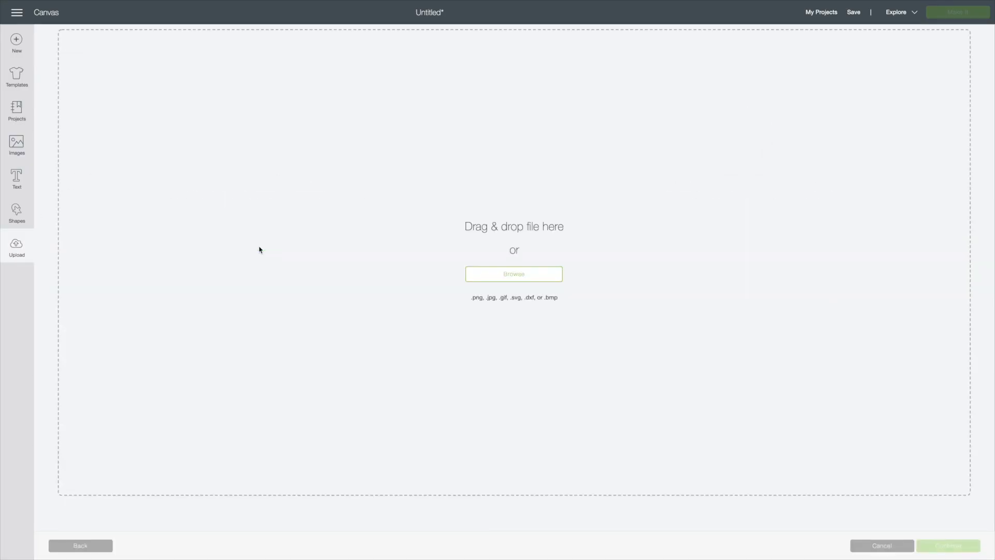
pyautogui.click(540, 280)
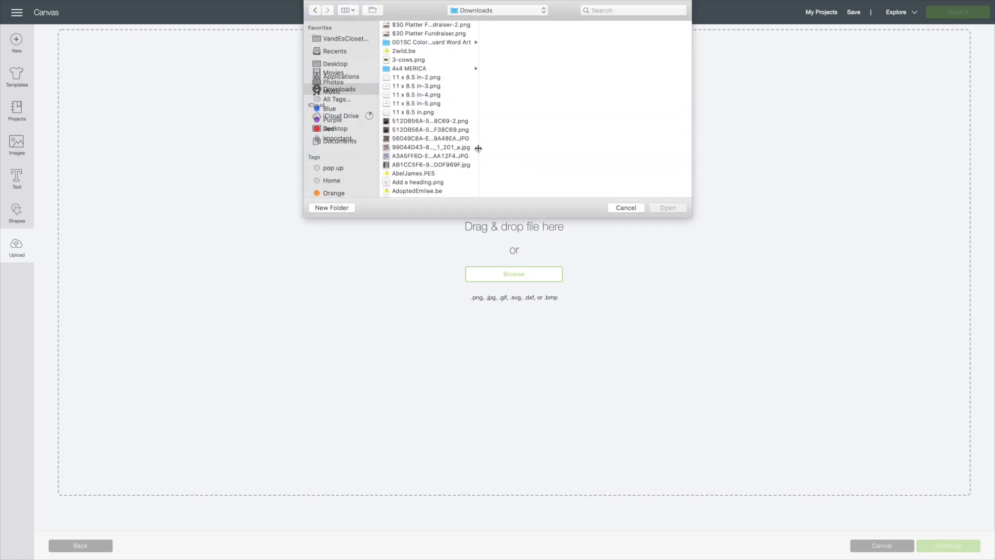
pyautogui.click(334, 52)
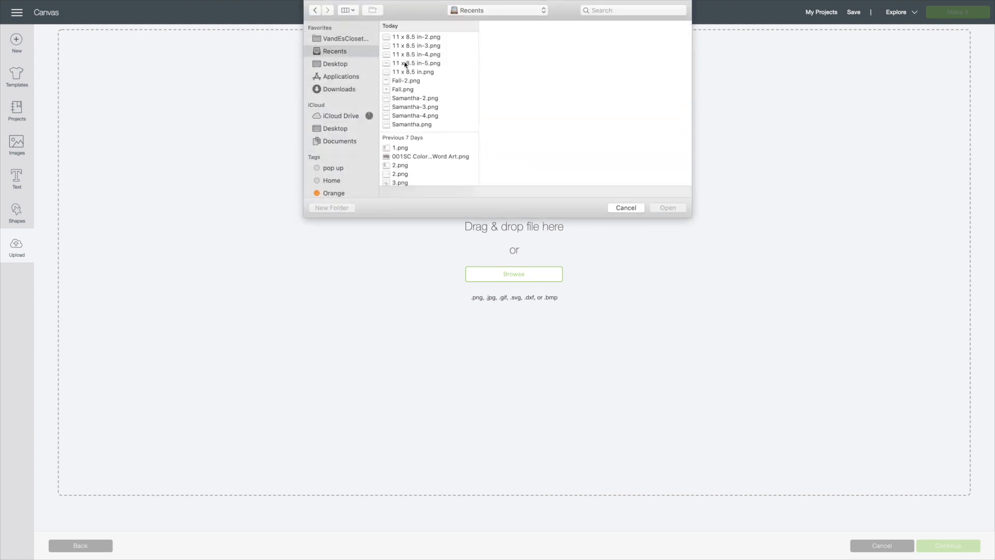
pyautogui.click(408, 82)
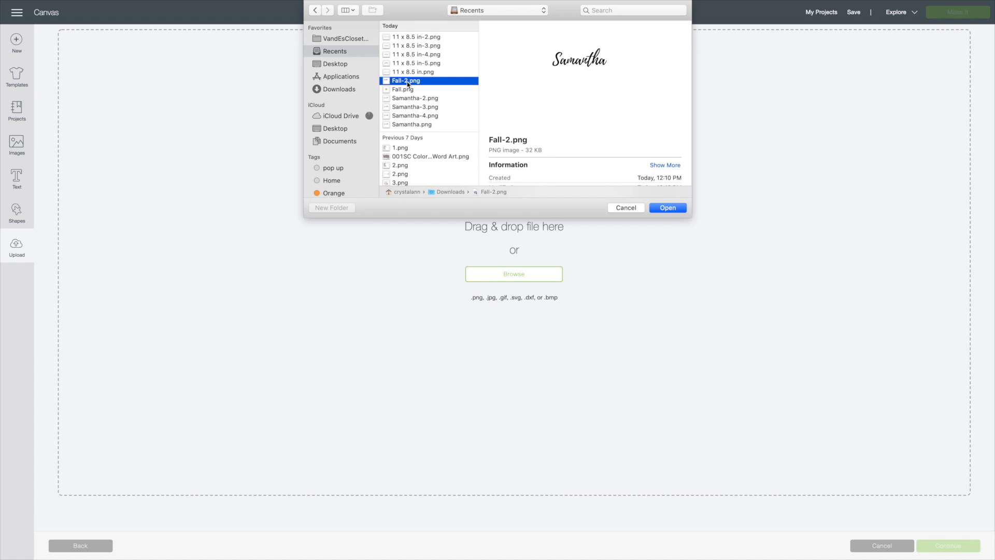
pyautogui.click(668, 208)
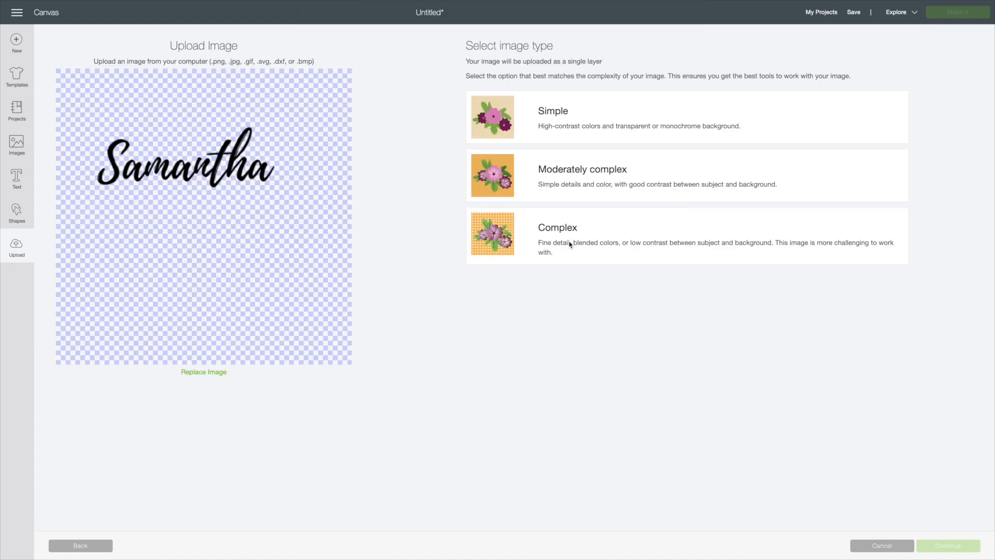
# Step: Save the uploaded lettering without erasing anything as a Print Then Cut image, and insert it on the canvas
pyautogui.click(949, 547)
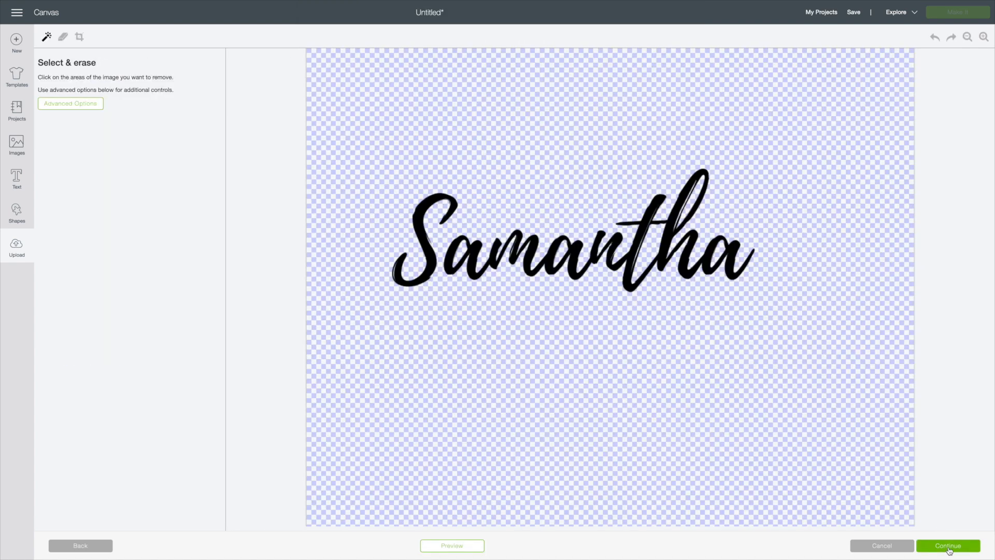
pyautogui.click(957, 548)
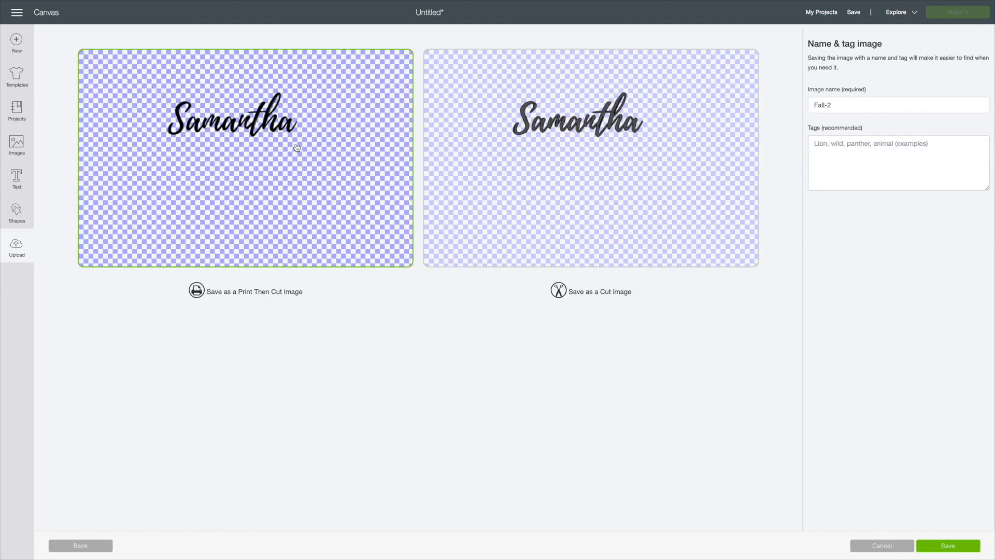
pyautogui.click(949, 546)
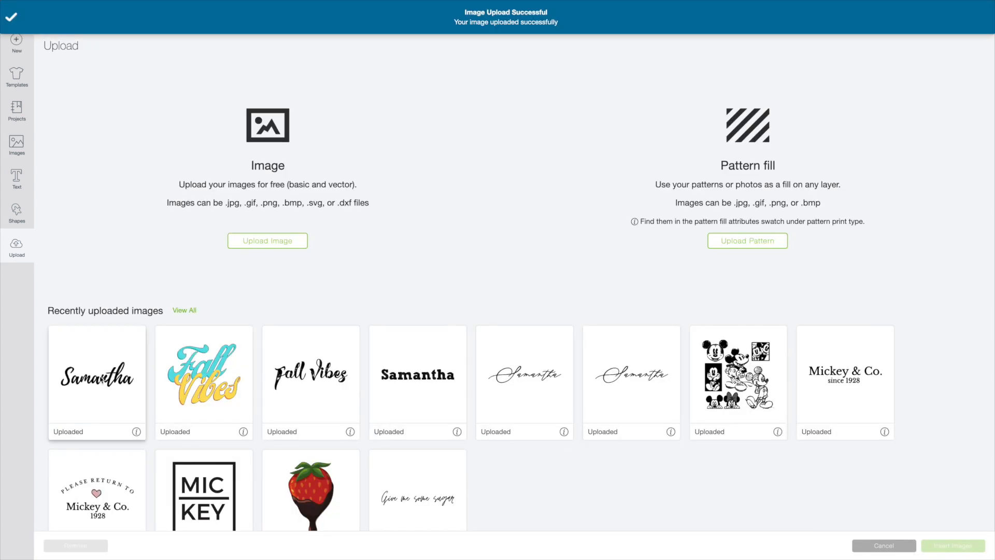
pyautogui.click(948, 548)
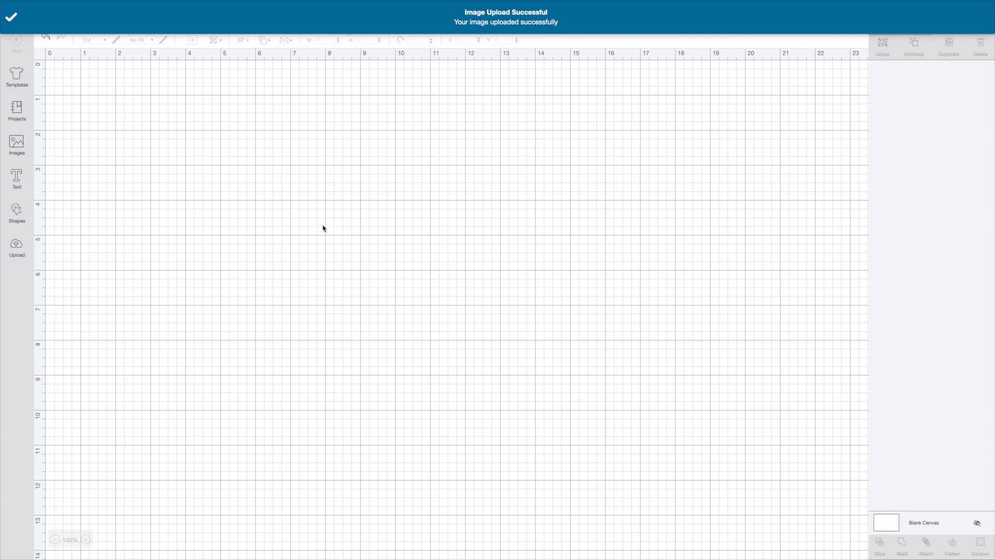
# Step: Enlarge the lettering to about 16.85 inches wide, and switch it to No Fill with a black material color
pyautogui.moveTo(304, 200); pyautogui.dragTo(709, 389)
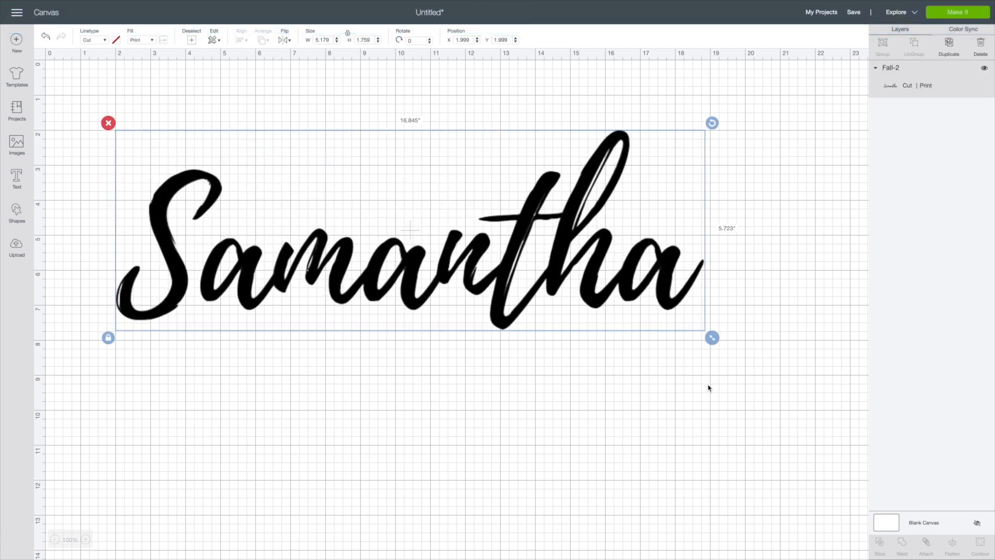
pyautogui.click(132, 41)
pyautogui.click(141, 52)
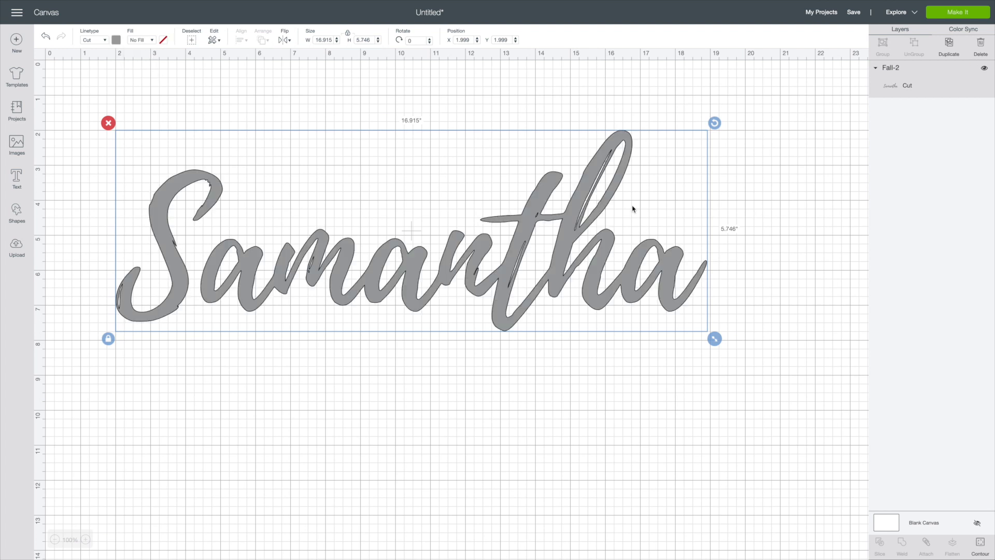
pyautogui.click(116, 40)
pyautogui.click(186, 128)
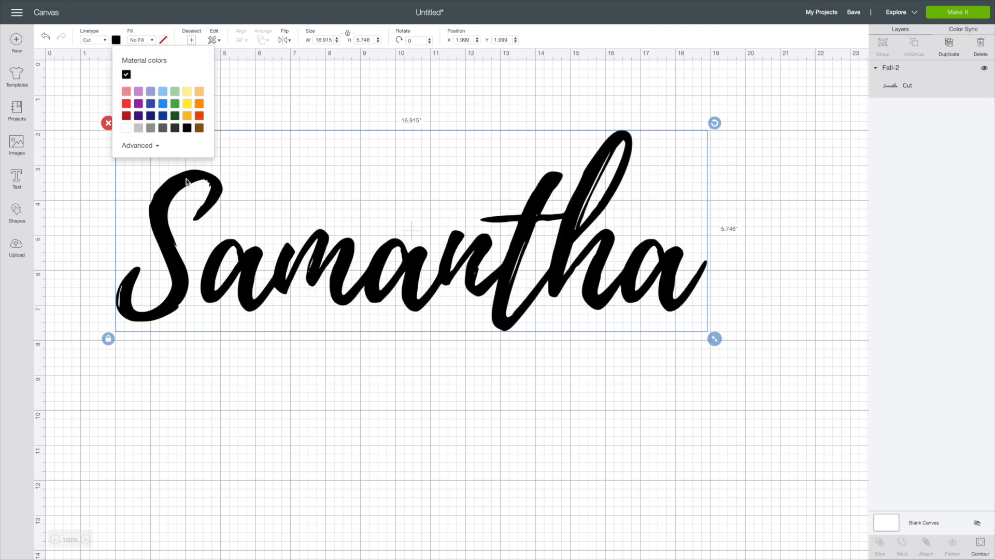
pyautogui.click(363, 368)
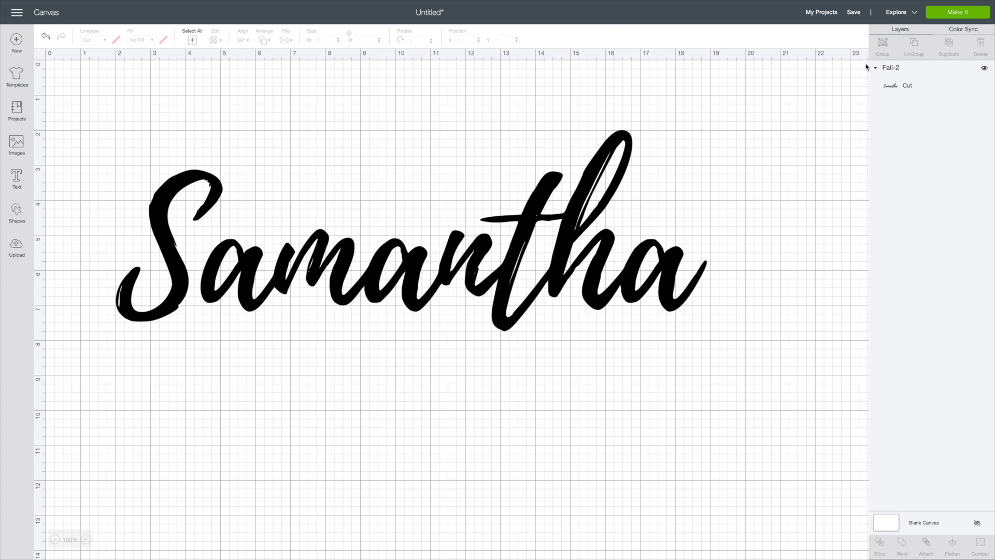
# Step: Shrink the lettering to about 10.6 inches wide, preview it on the 12" x 12" mat, and return to the canvas
pyautogui.click(684, 298)
pyautogui.moveTo(711, 324); pyautogui.dragTo(495, 264)
pyautogui.click(960, 13)
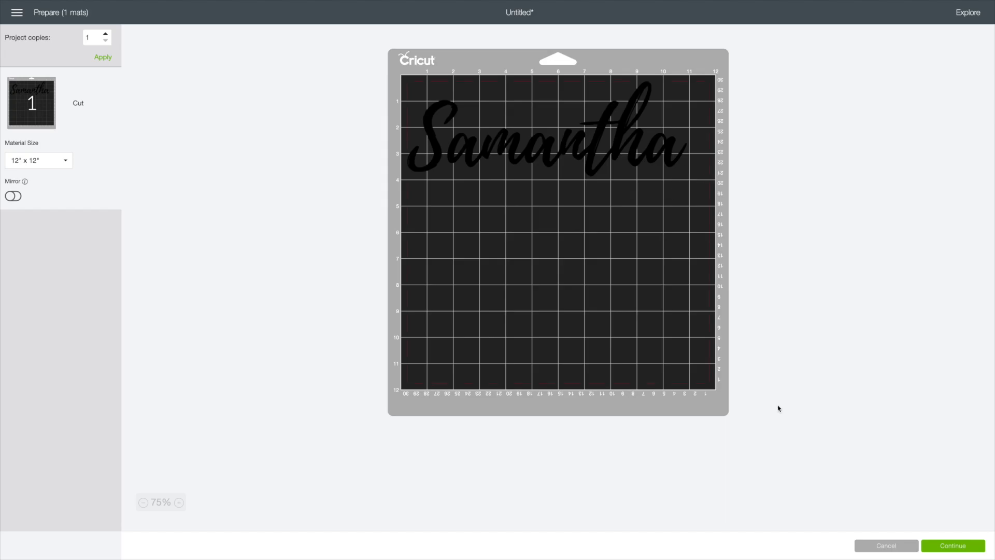
pyautogui.click(876, 546)
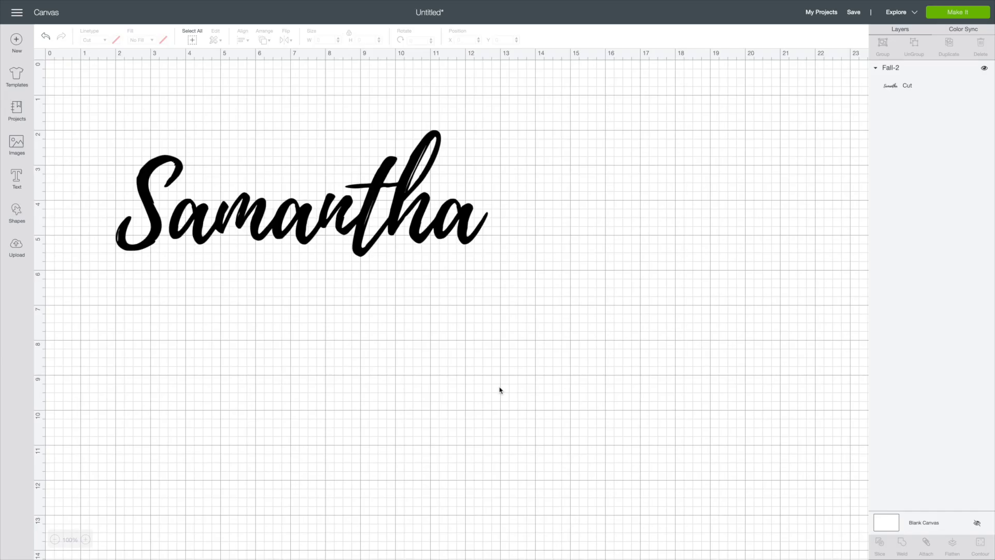
# Step: Switch to the Canva logo design in Safari and dismiss the business card offer shown after the download
pyautogui.moveTo(6, 4)
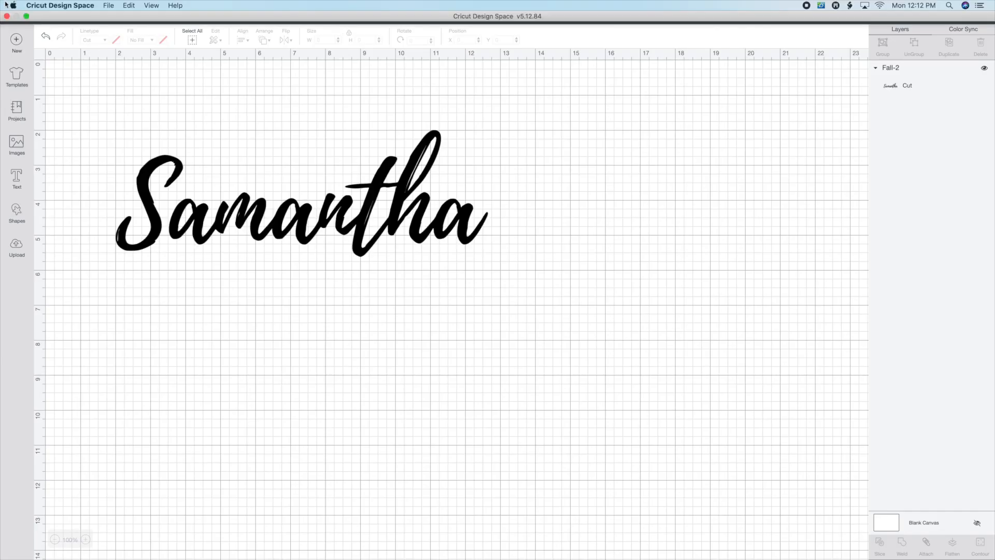
pyautogui.click(26, 17)
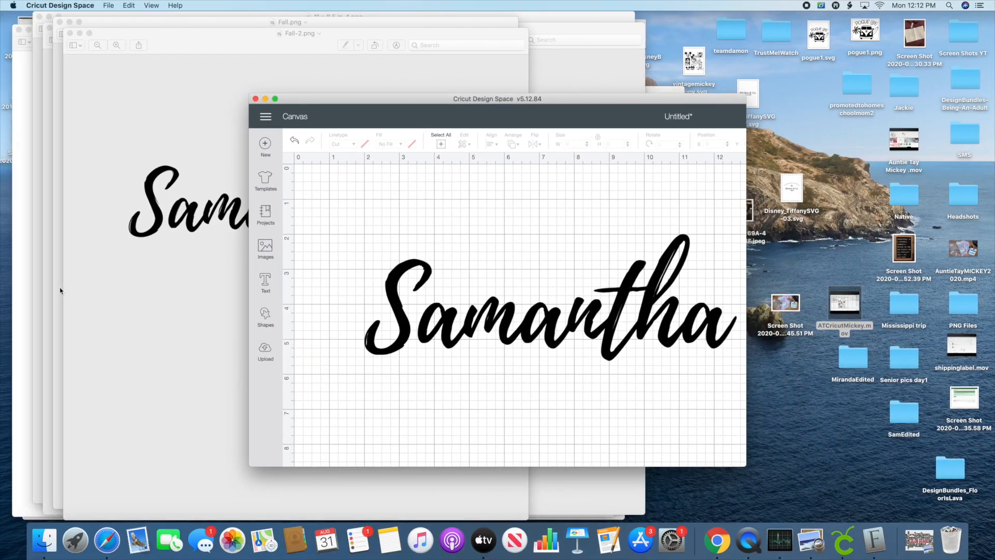
pyautogui.click(106, 540)
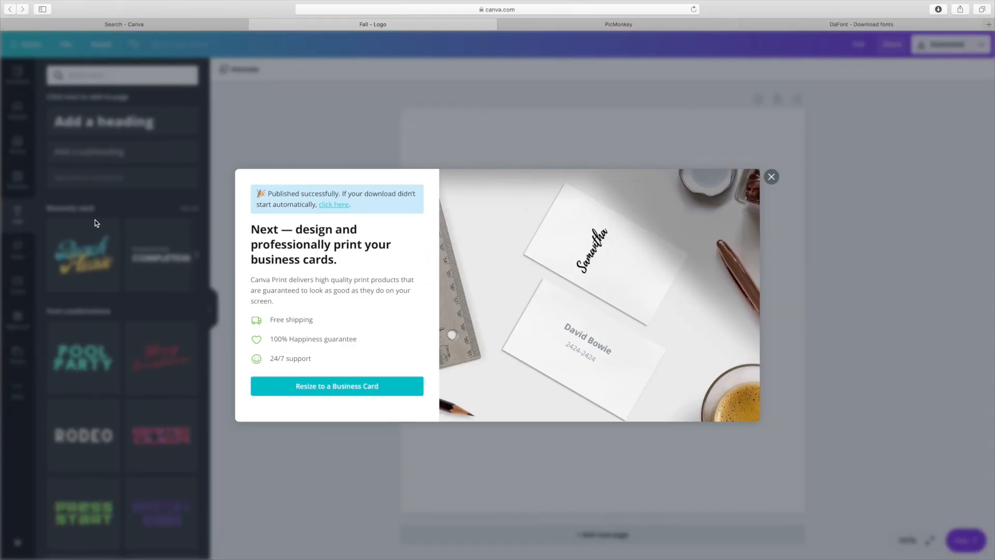
pyautogui.click(772, 176)
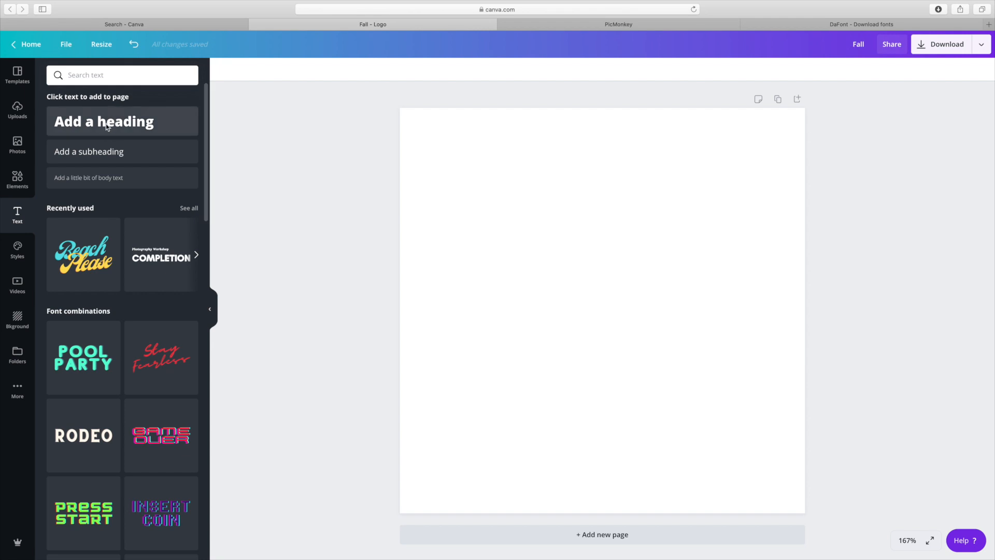
# Step: Add a heading to the blank page with the text "Bear With Me"
pyautogui.click(106, 127)
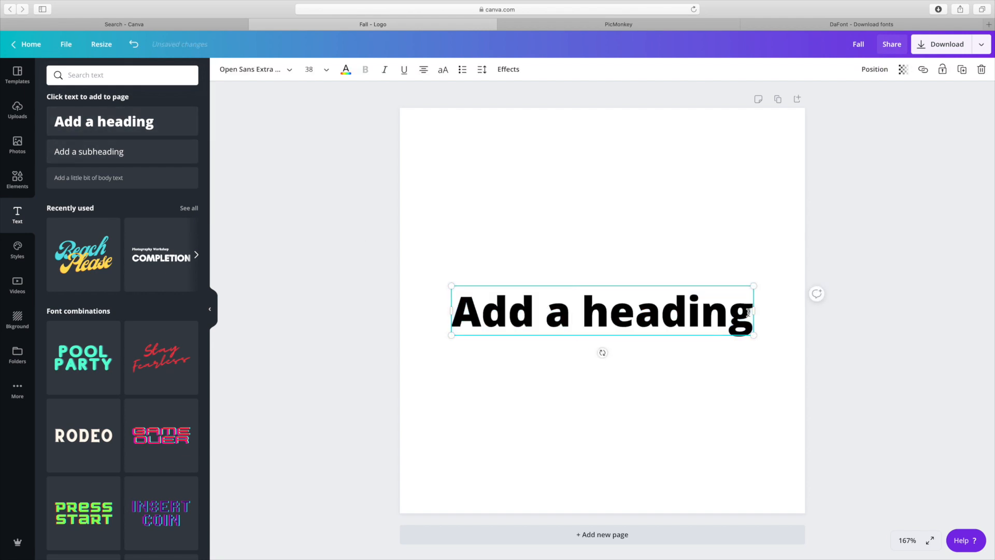
pyautogui.moveTo(752, 311); pyautogui.dragTo(451, 312)
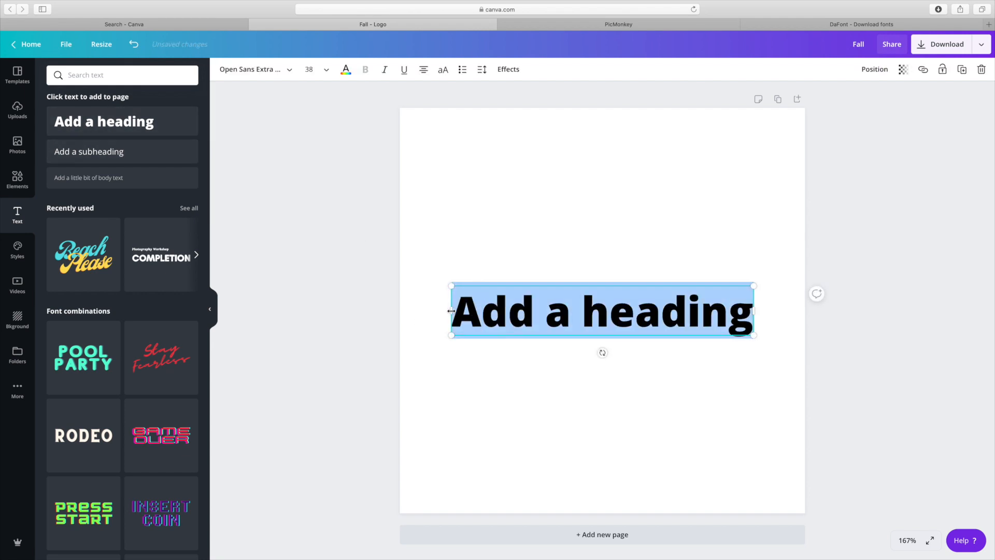
pyautogui.press('BackSpace')
pyautogui.write('Bear')
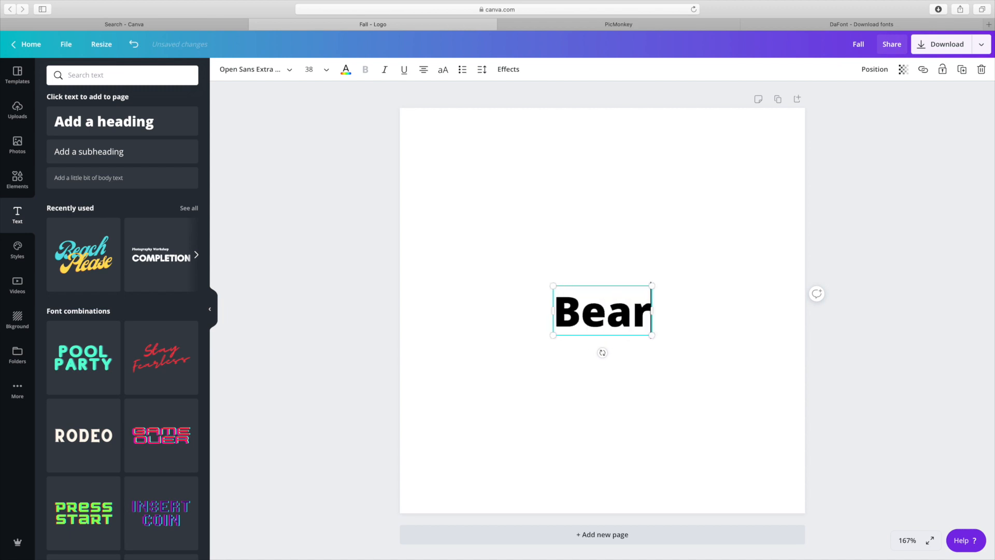
pyautogui.write(' With Me')
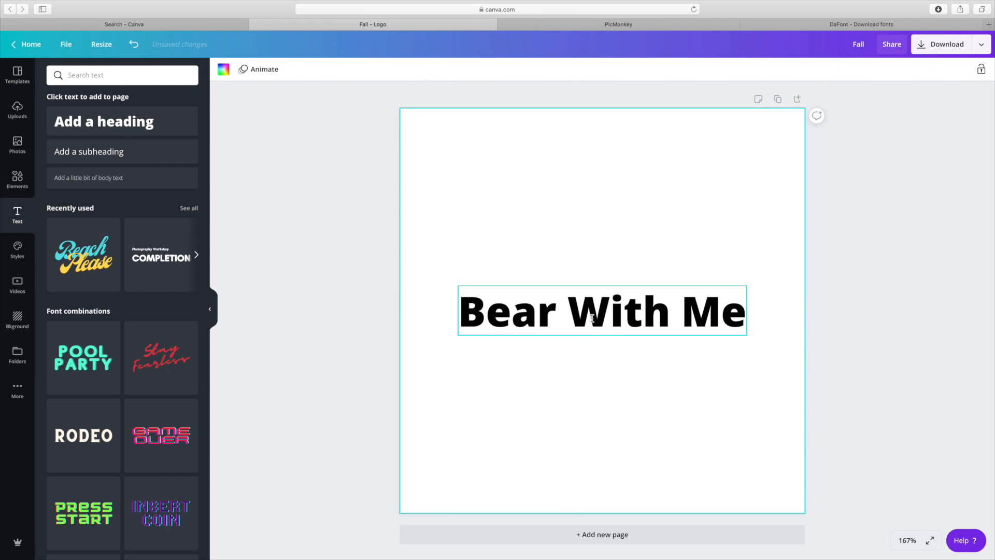
# Step: Give the heading the Finger Paint font, try Playlist Script and undo it, and move the heading higher on the page
pyautogui.click(277, 74)
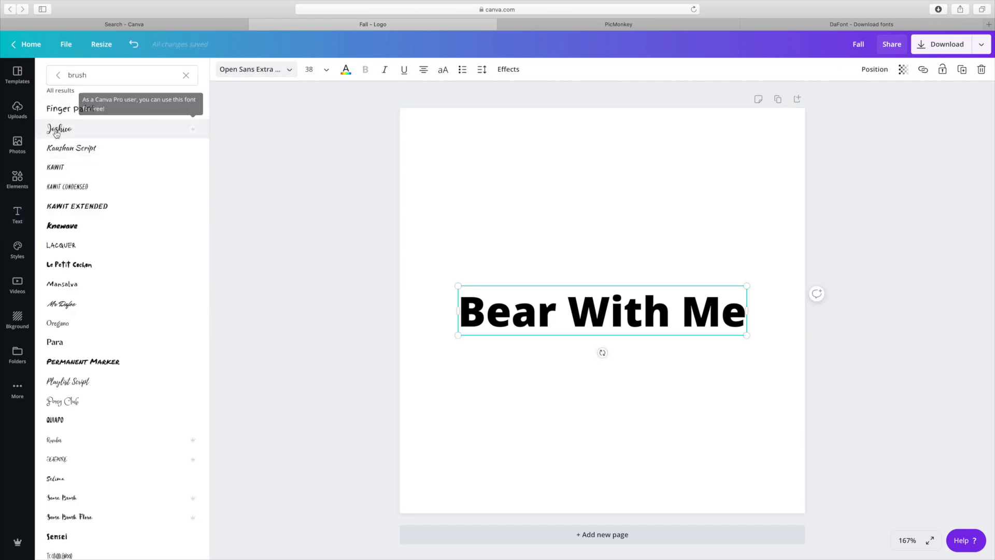
pyautogui.click(61, 109)
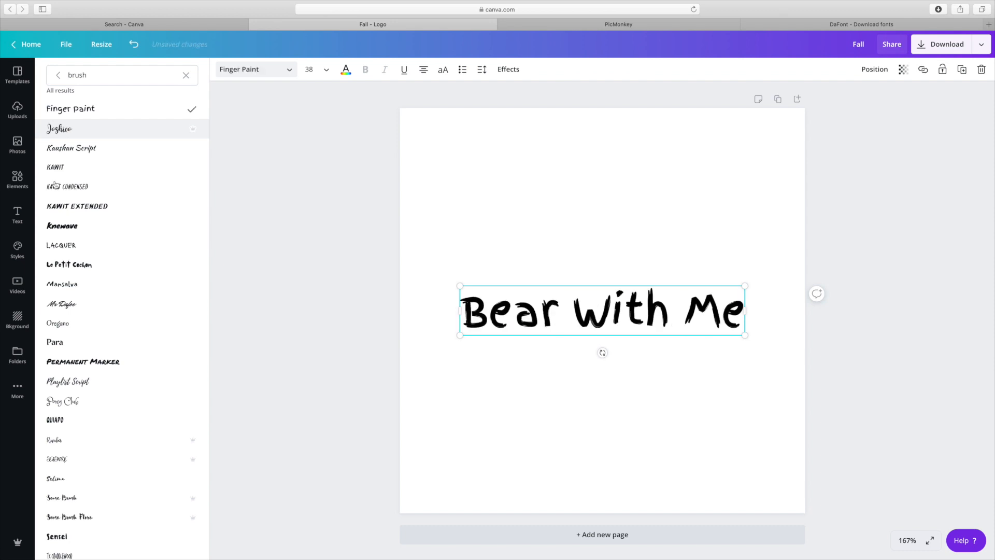
pyautogui.click(68, 381)
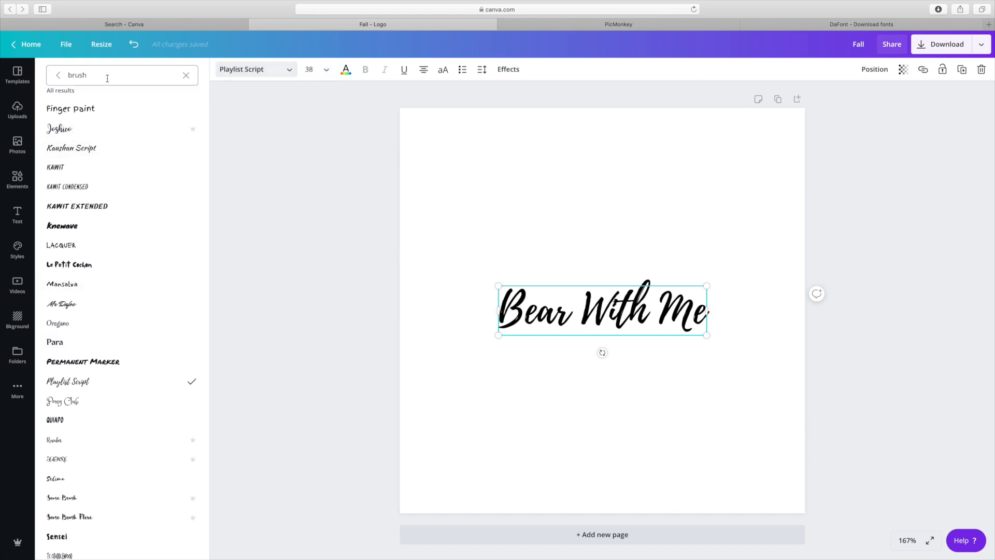
pyautogui.click(134, 45)
pyautogui.moveTo(580, 320); pyautogui.dragTo(580, 244)
pyautogui.click(566, 331)
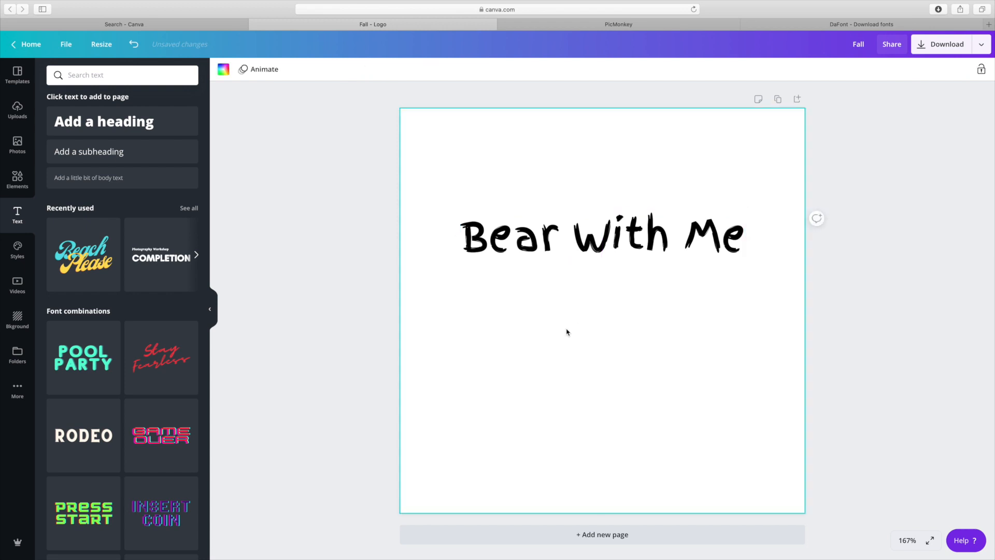
# Step: Search the elements for bear, add the black line-art teddy bear face, and place it just below the heading
pyautogui.click(17, 178)
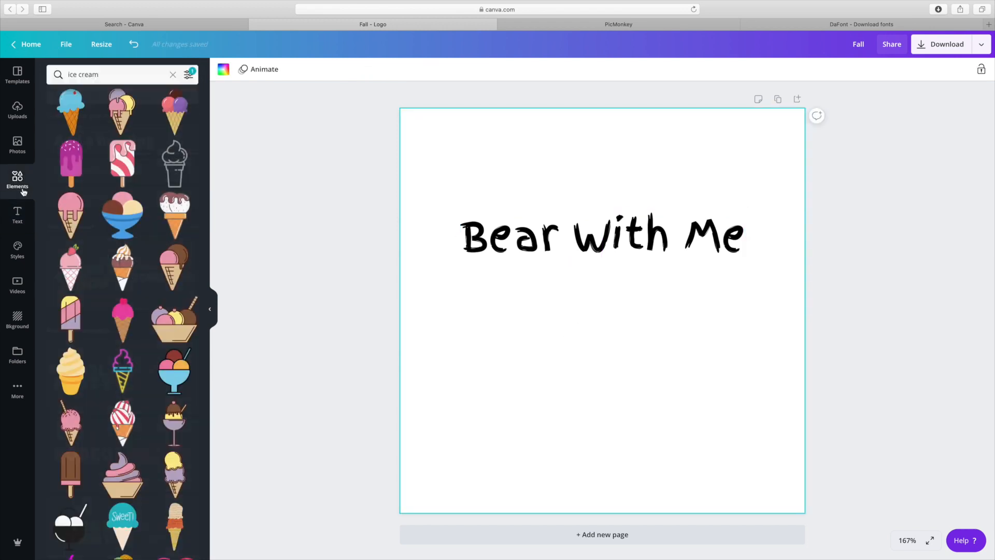
pyautogui.press('super+a')
pyautogui.write('bear')
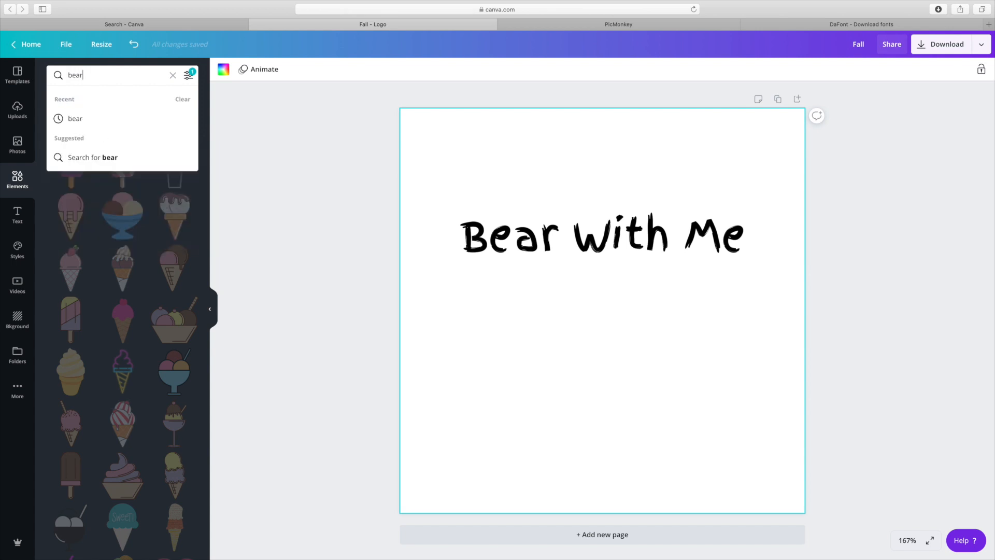
pyautogui.press('Return')
pyautogui.scroll(-5, 154, 242)
pyautogui.scroll(-6, 153, 243)
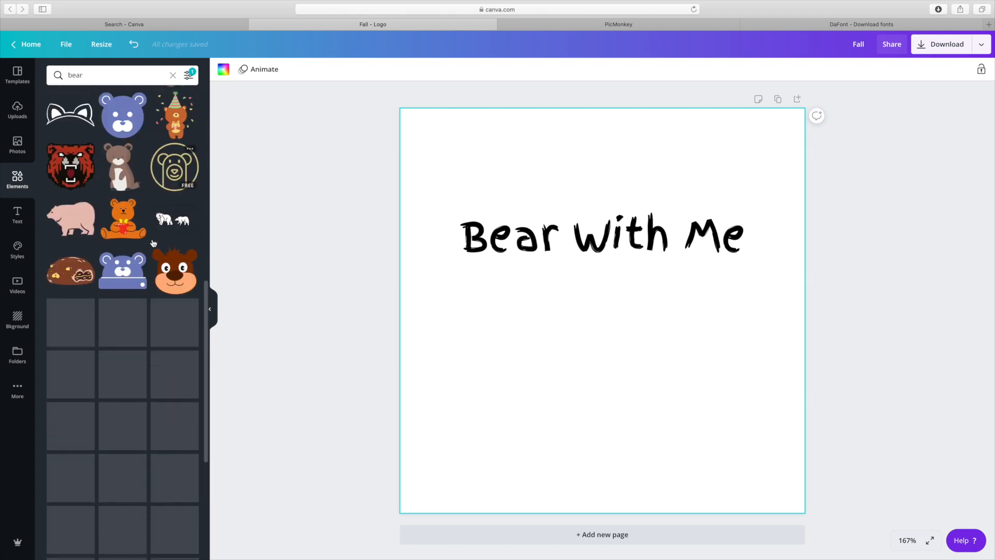
pyautogui.scroll(-9, 153, 242)
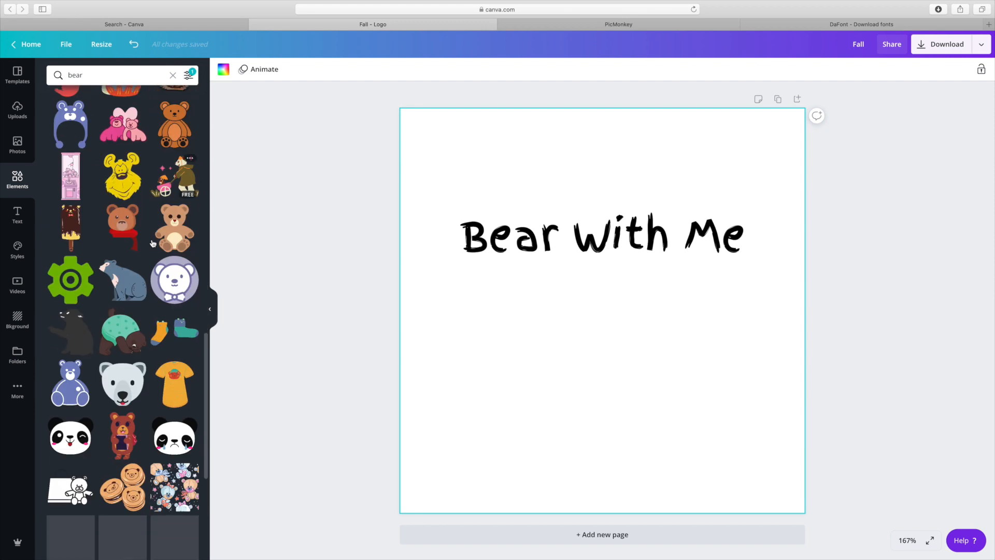
pyautogui.scroll(-3, 152, 242)
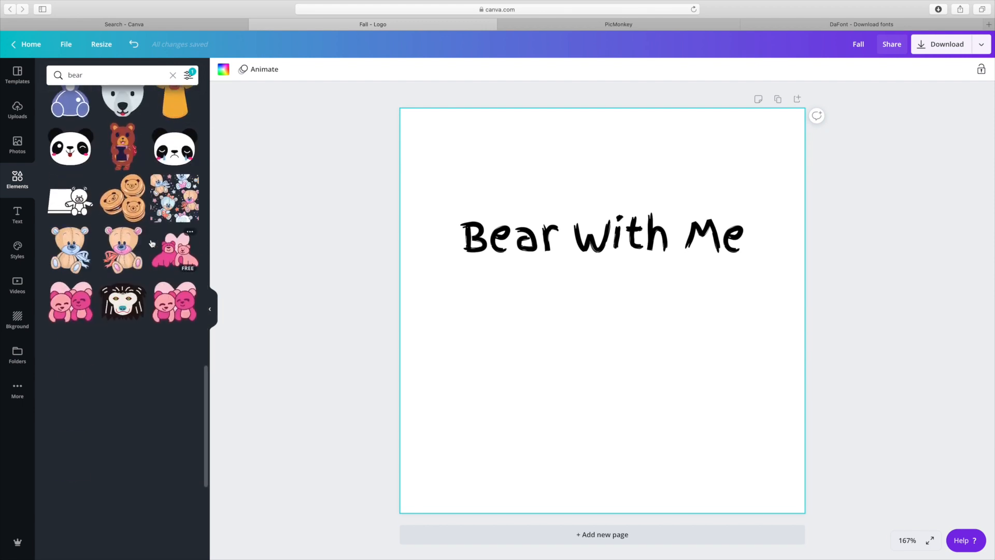
pyautogui.scroll(-3, 151, 239)
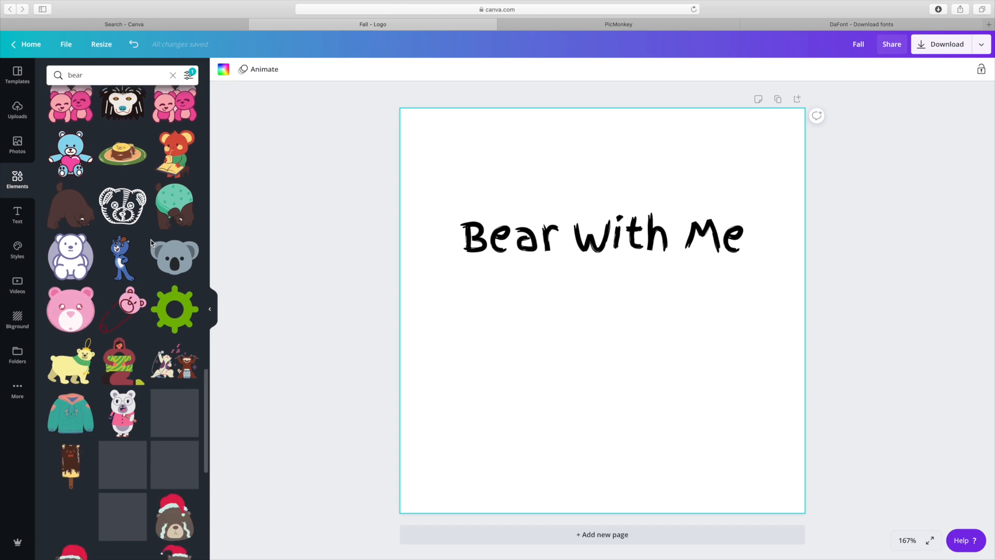
pyautogui.click(153, 243)
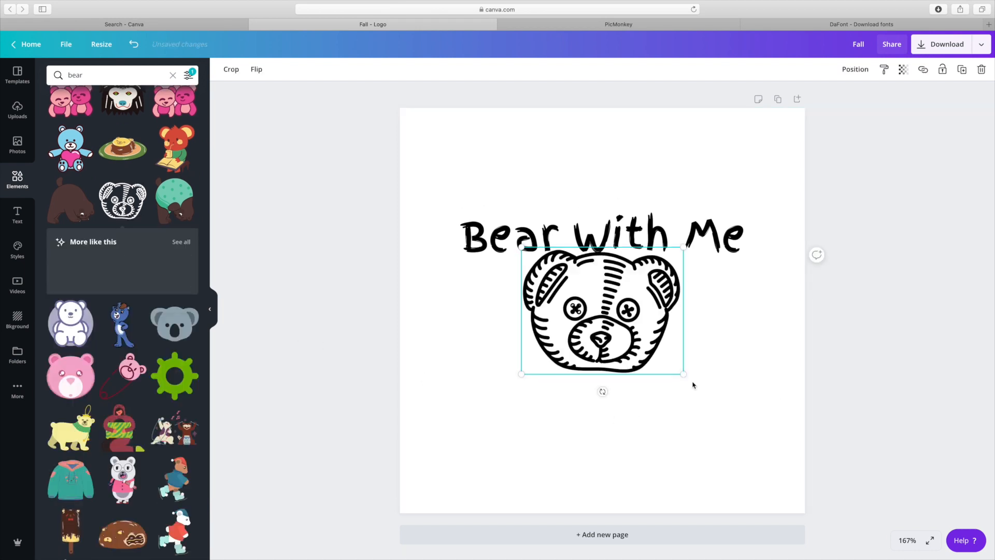
pyautogui.moveTo(621, 348); pyautogui.dragTo(621, 370)
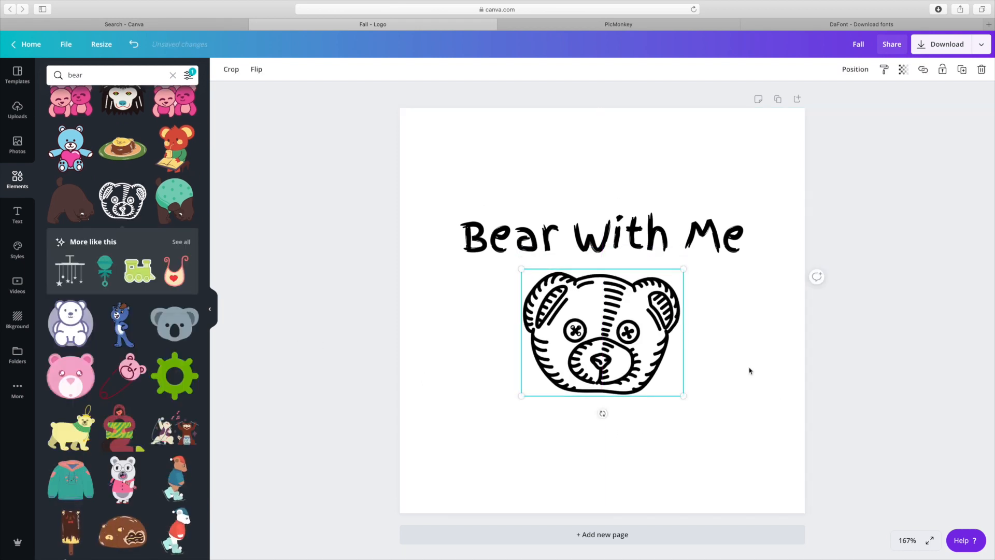
# Step: Clear the active filter on the bear element search
pyautogui.click(748, 371)
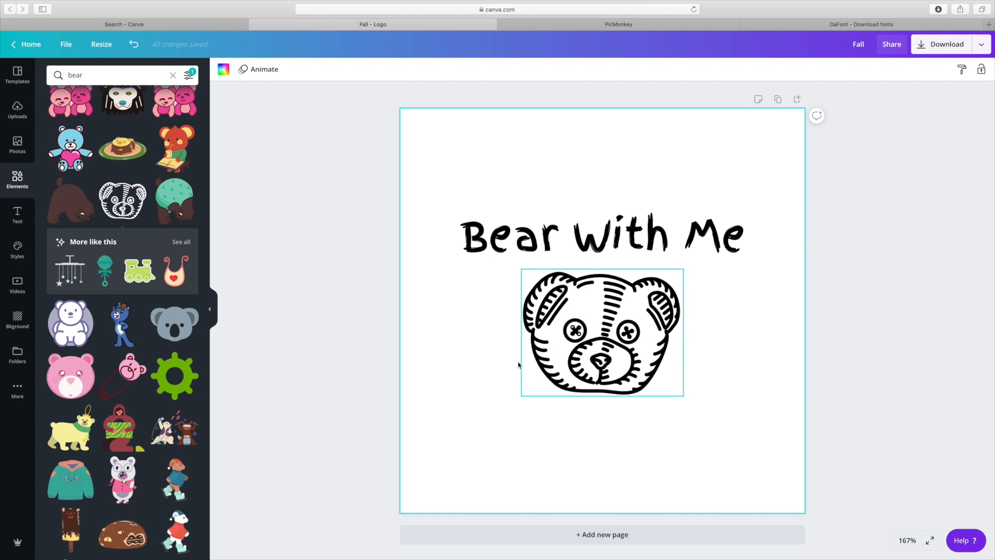
pyautogui.scroll(-10, 124, 383)
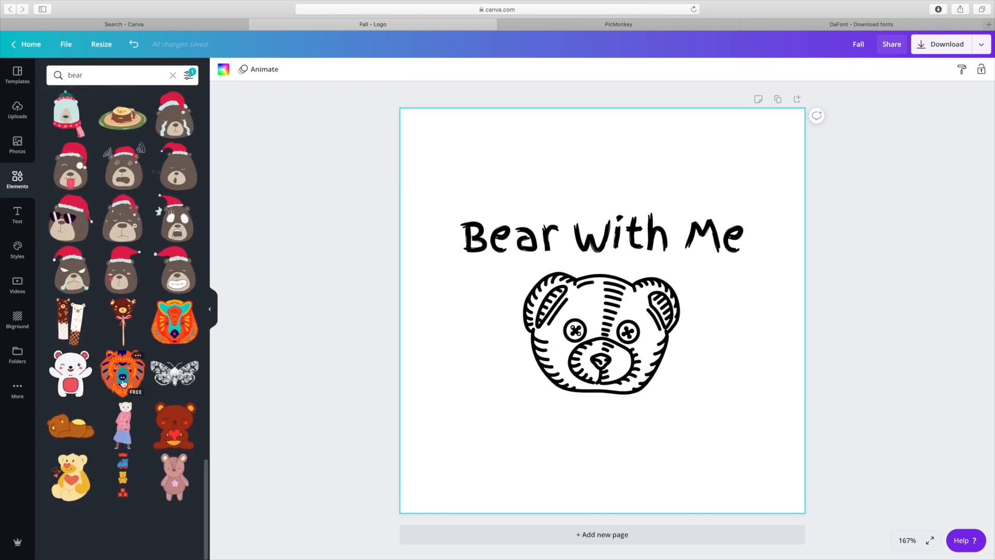
pyautogui.scroll(15, 187, 227)
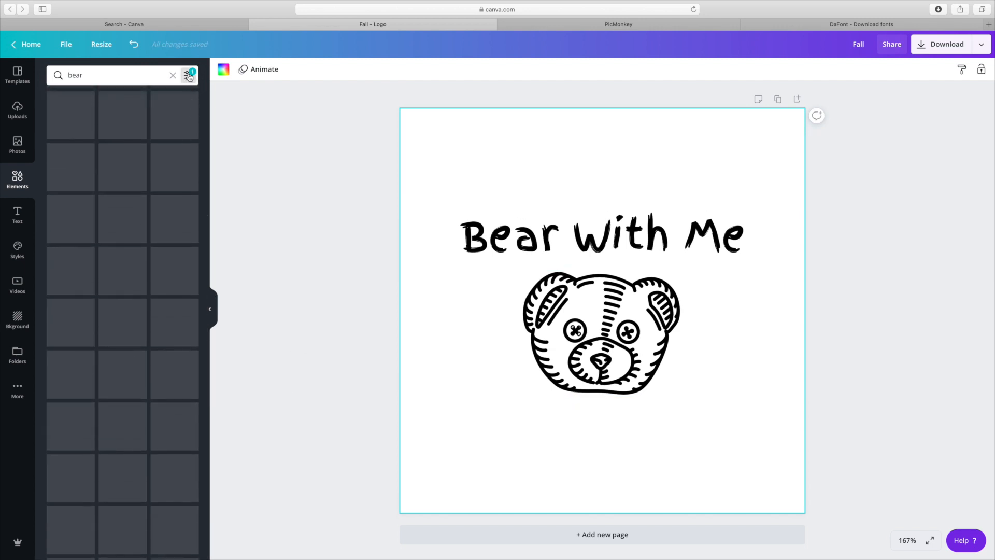
pyautogui.click(189, 76)
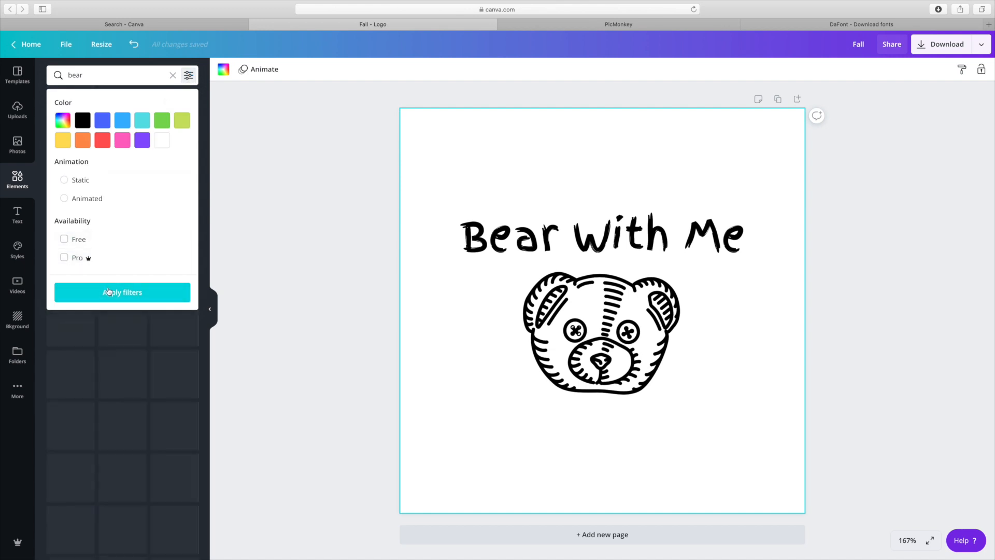
pyautogui.click(108, 291)
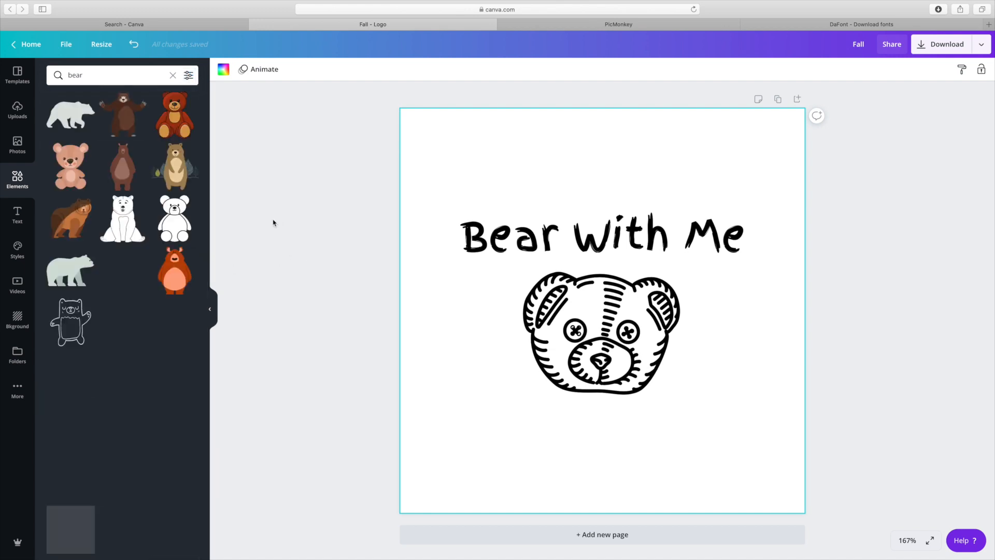
# Step: Try the finely sketched standing bear on the page, move it below the heading, and delete it
pyautogui.scroll(-3, 193, 247)
pyautogui.click(79, 293)
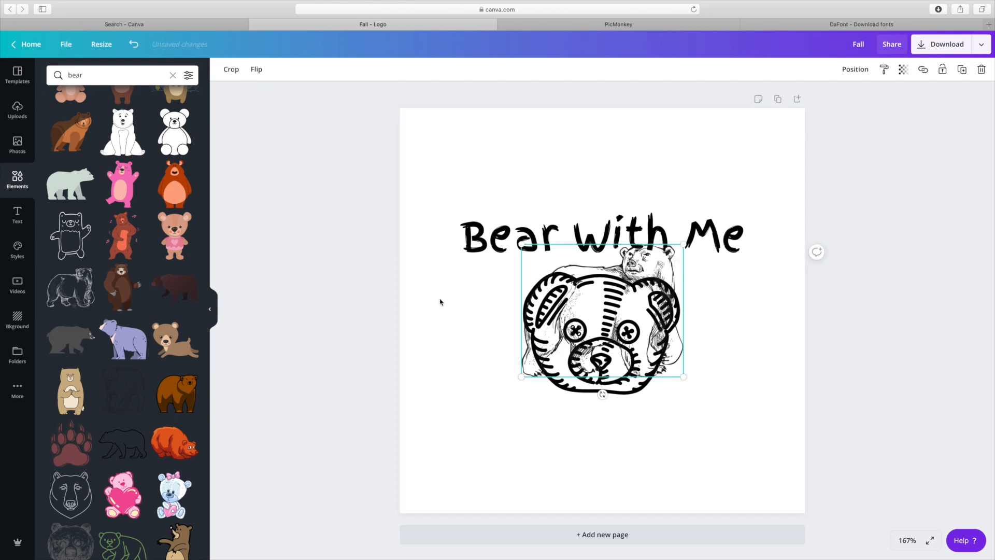
pyautogui.moveTo(664, 267); pyautogui.dragTo(732, 368)
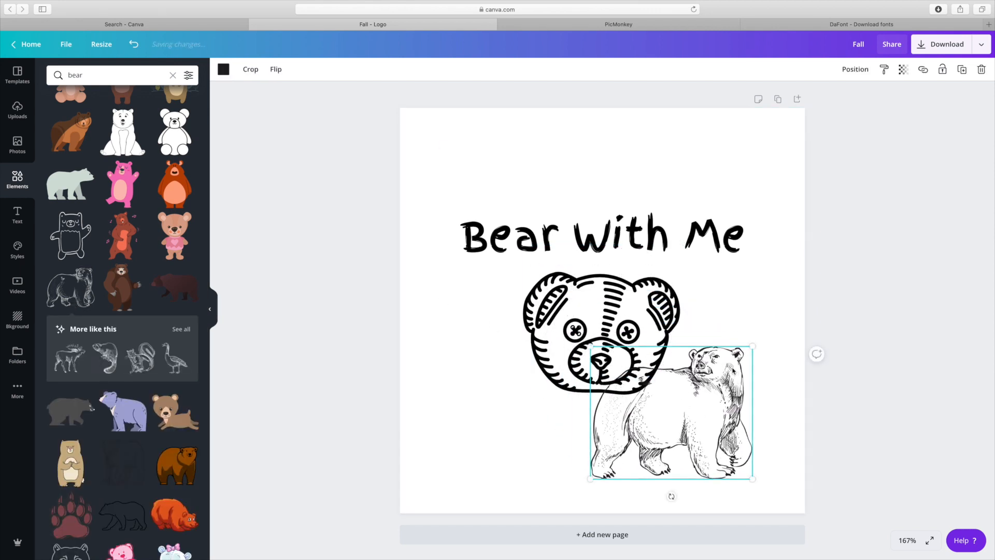
pyautogui.press('Delete')
# Step: Replace the teddy bear face with the black outline walking bear, placed below the "Bear With Me" heading
pyautogui.scroll(-10, 81, 399)
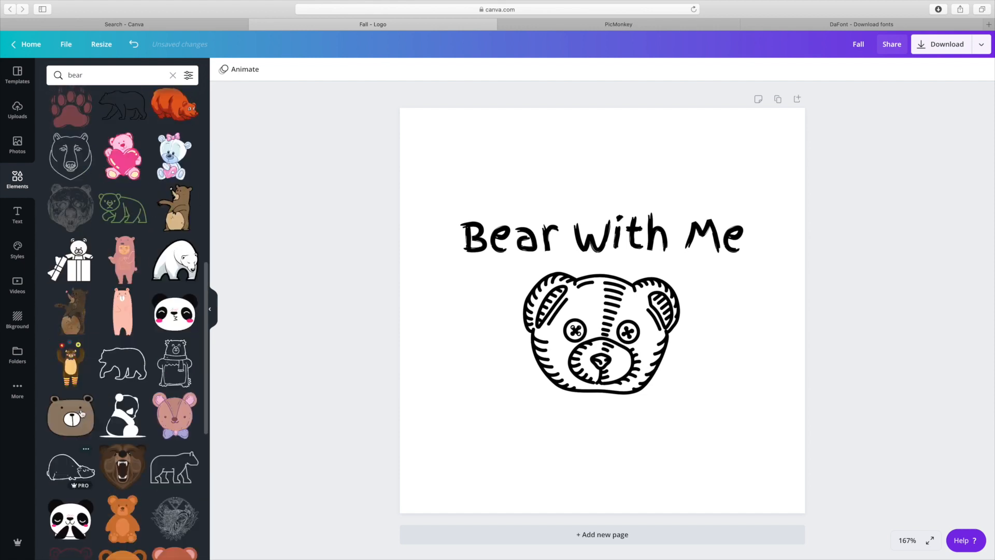
pyautogui.scroll(-2, 82, 408)
pyautogui.scroll(3, 83, 407)
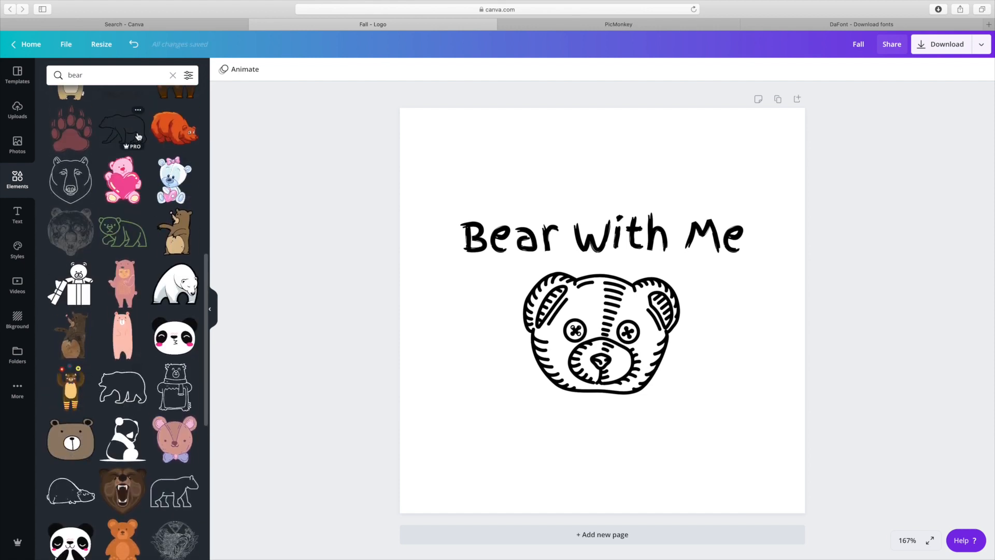
pyautogui.click(136, 135)
pyautogui.moveTo(610, 309); pyautogui.dragTo(611, 434)
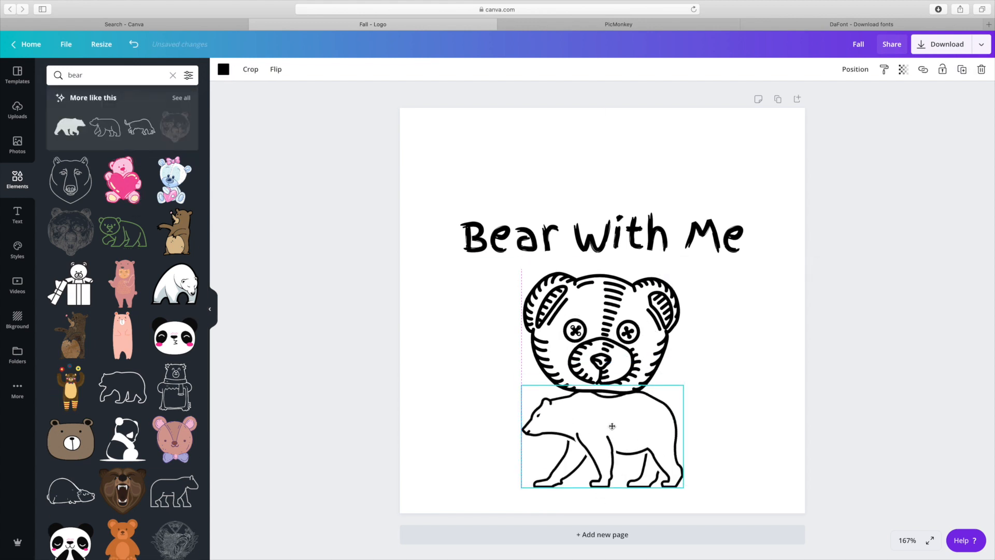
pyautogui.click(602, 297)
pyautogui.press('Delete')
pyautogui.moveTo(617, 420); pyautogui.dragTo(610, 335)
# Step: Change the heading's font to Mr Dafoe and move the outline bear up closer beneath it
pyautogui.click(608, 229)
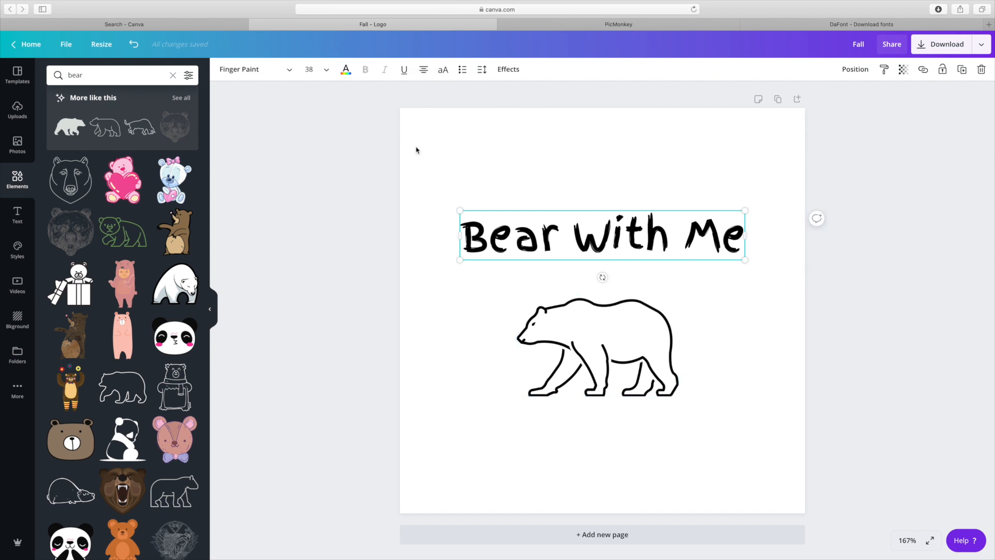
pyautogui.click(260, 76)
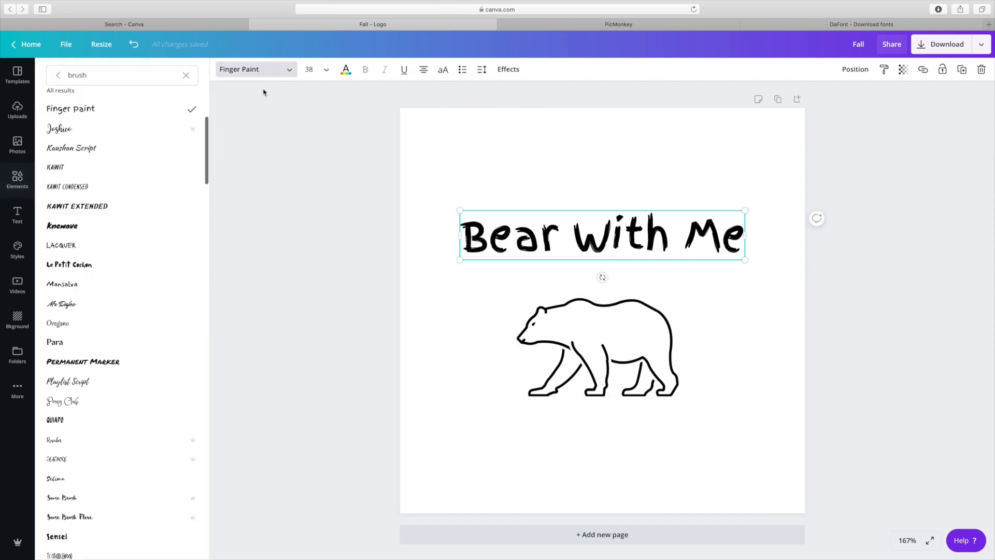
pyautogui.click(78, 305)
pyautogui.moveTo(672, 336); pyautogui.dragTo(676, 309)
pyautogui.click(757, 311)
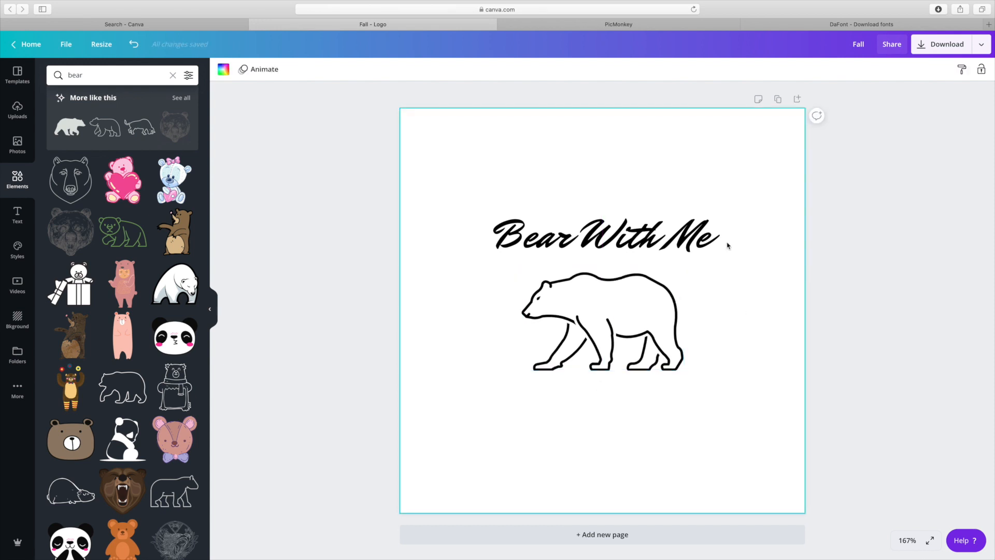
# Step: Download the design as a PNG with a transparent background at 2.5x size
pyautogui.click(936, 47)
pyautogui.click(862, 168)
pyautogui.moveTo(885, 135); pyautogui.dragTo(932, 138)
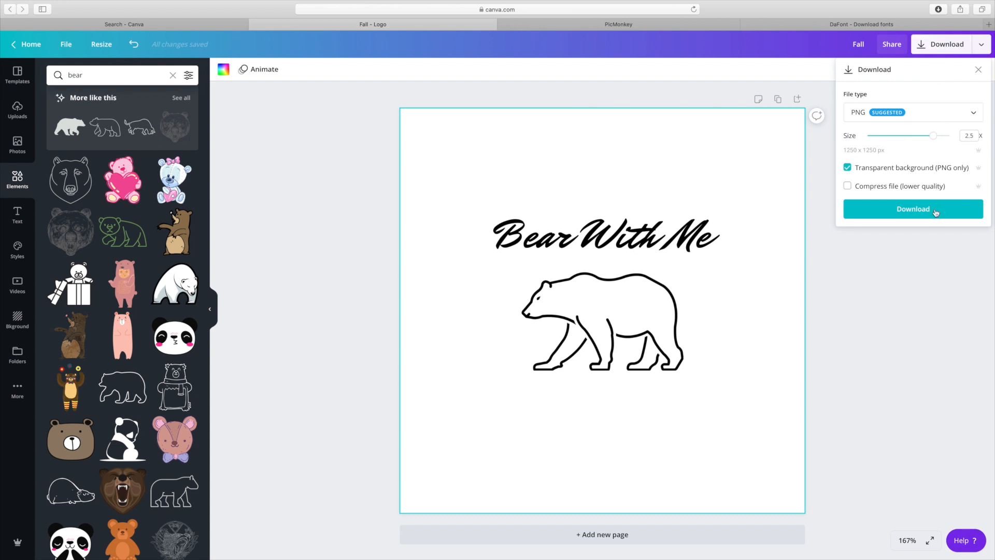
pyautogui.click(912, 215)
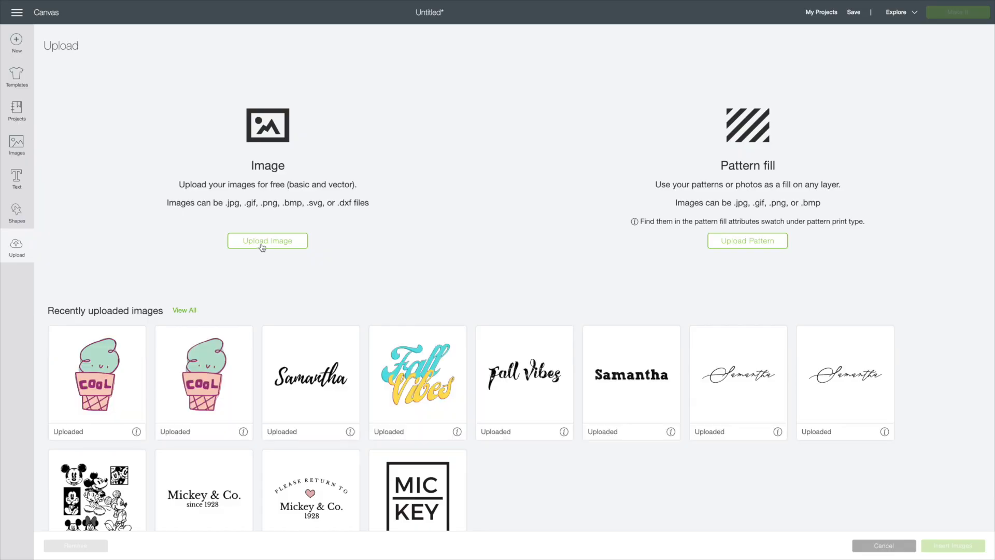
# Step: Switch to Cricut Design Space and load Fall-5.png from the recent files as a Complex image upload
pyautogui.click(262, 240)
pyautogui.click(508, 272)
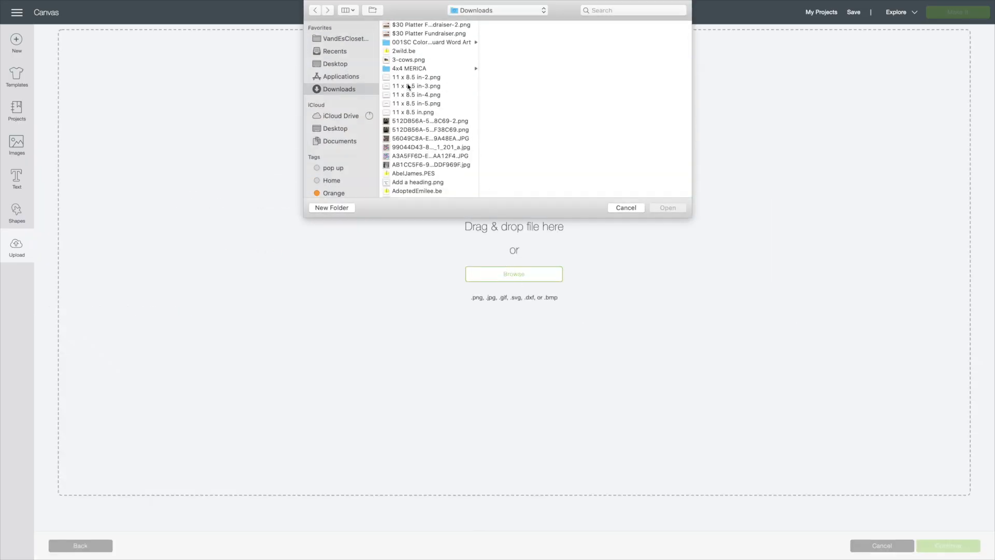
pyautogui.click(325, 52)
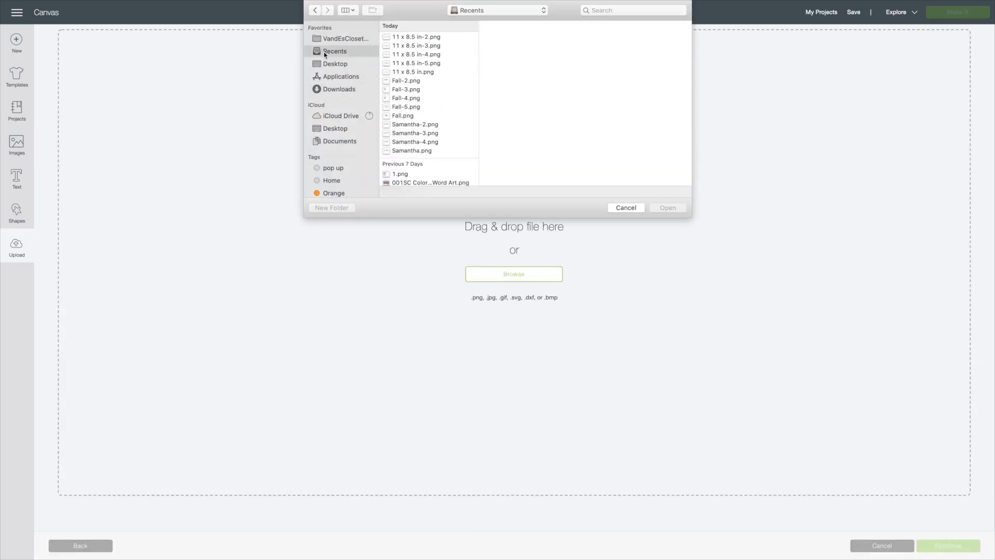
pyautogui.click(407, 125)
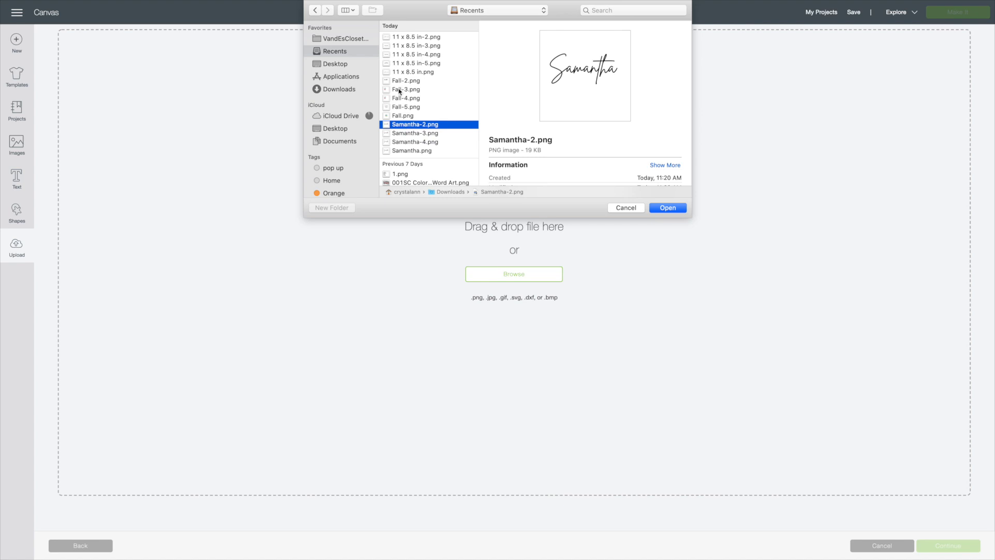
pyautogui.click(404, 107)
pyautogui.click(669, 208)
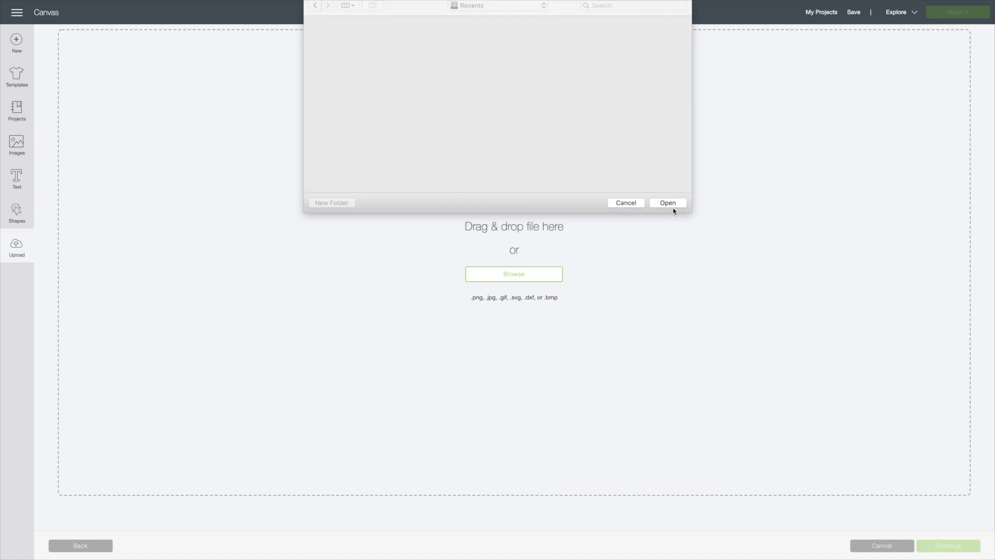
pyautogui.click(668, 244)
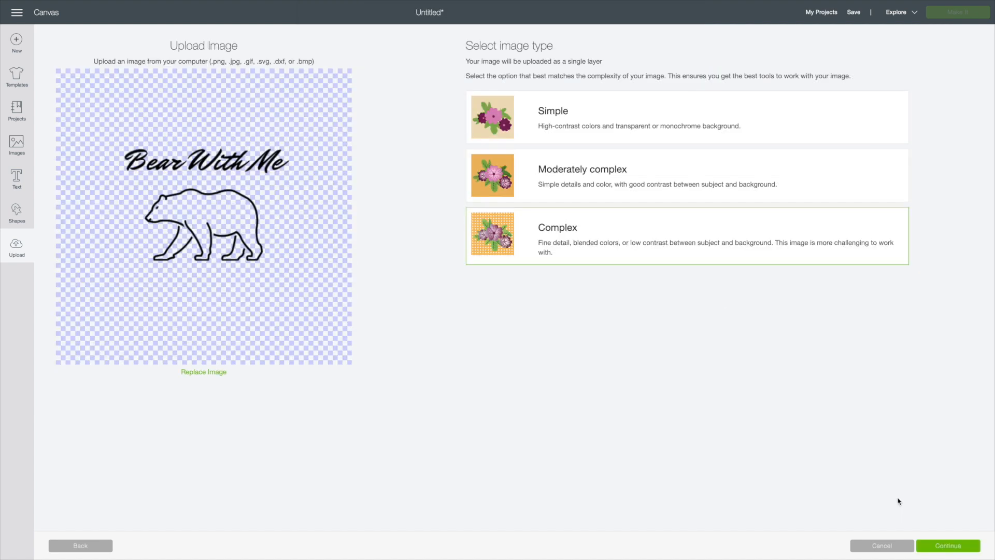
# Step: Save the uploaded bear design as a Print Then Cut image and insert it on the canvas
pyautogui.click(957, 551)
pyautogui.click(949, 547)
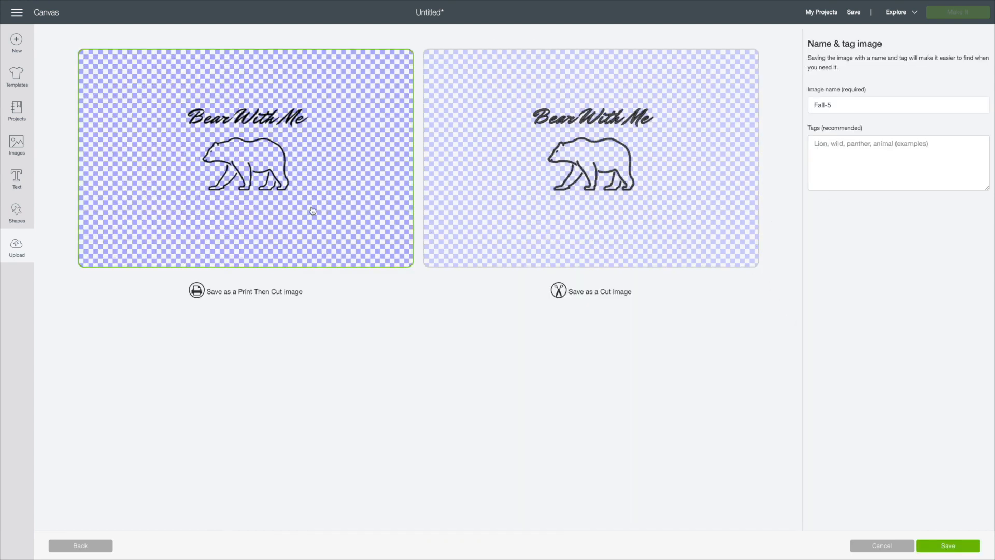
pyautogui.click(957, 544)
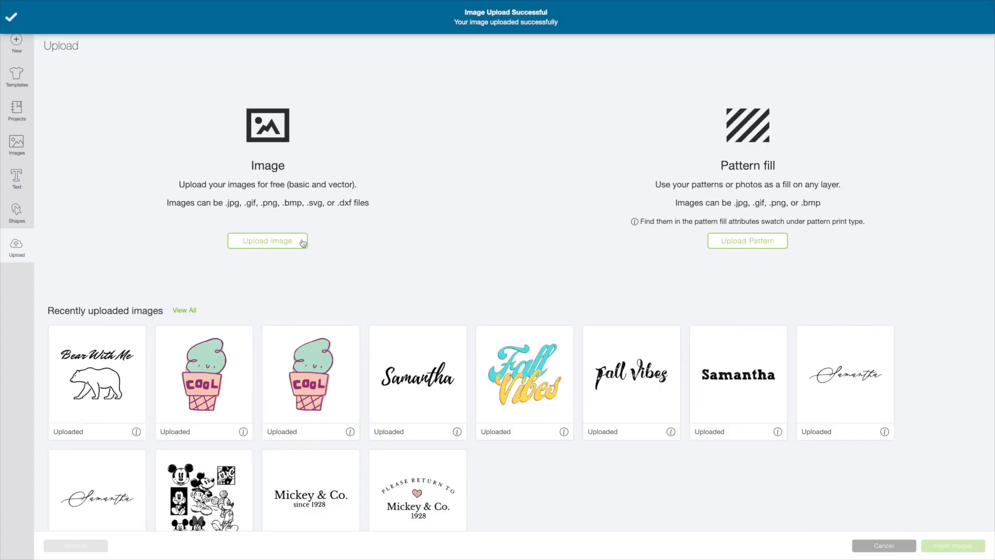
pyautogui.click(128, 330)
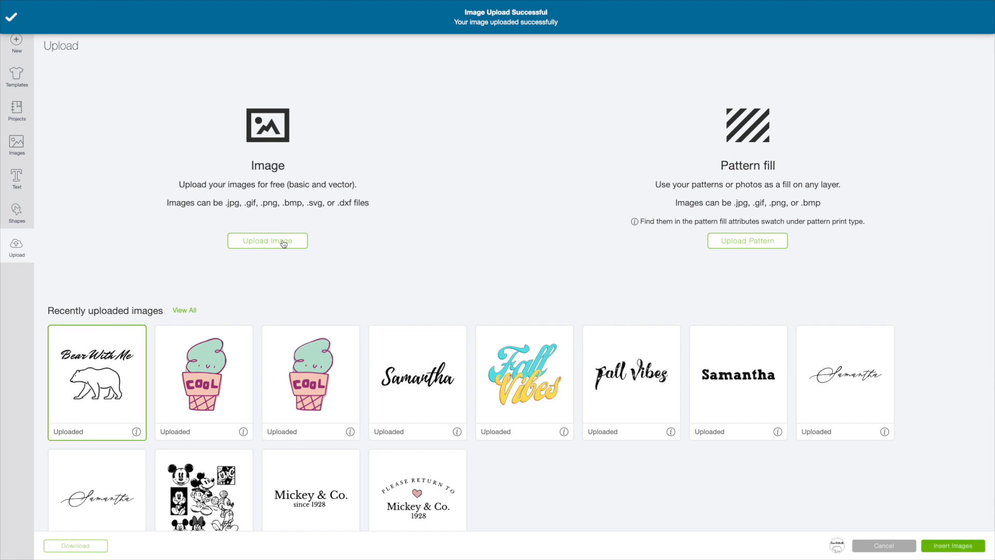
pyautogui.click(950, 546)
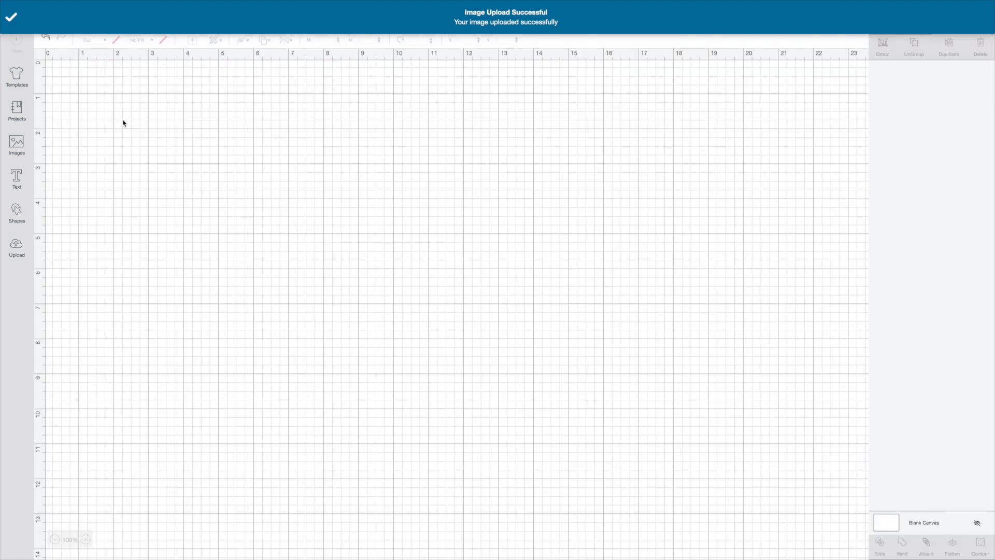
# Step: Set the bear design's fill to No Fill and its cut material color to black
pyautogui.click(140, 40)
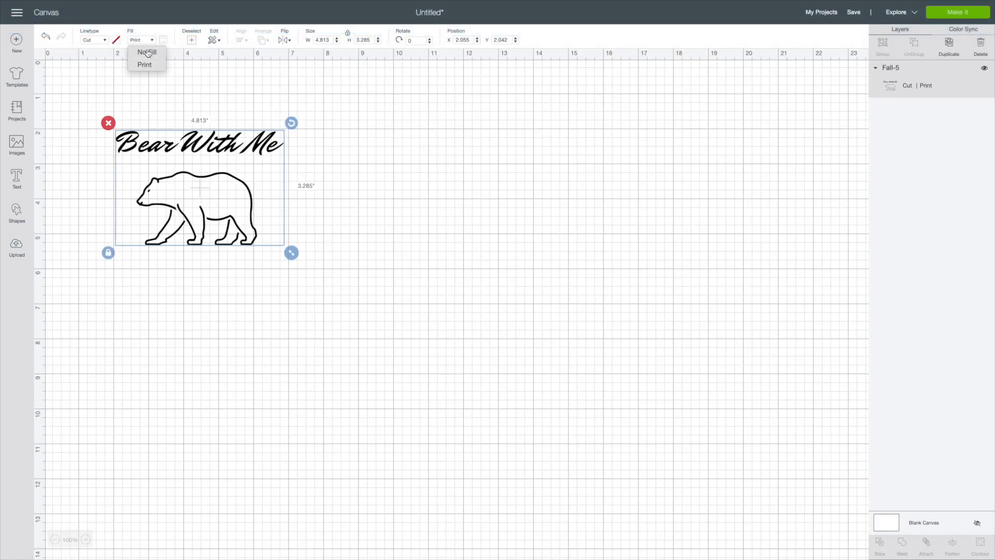
pyautogui.click(142, 51)
pyautogui.click(116, 40)
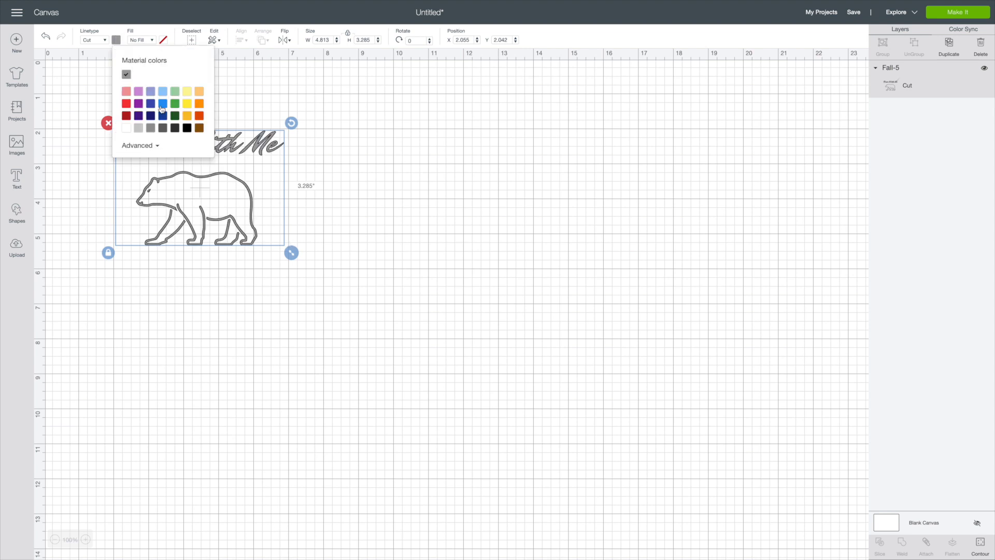
pyautogui.click(187, 129)
# Step: Enlarge the bear design to about 16 by 11 inches on the canvas and deselect it
pyautogui.click(369, 207)
pyautogui.click(213, 201)
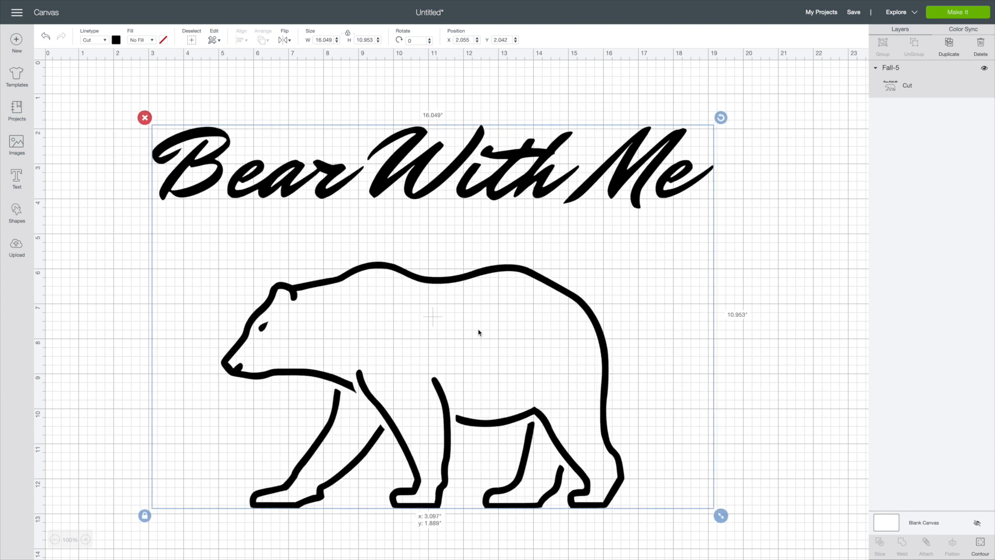
pyautogui.click(819, 285)
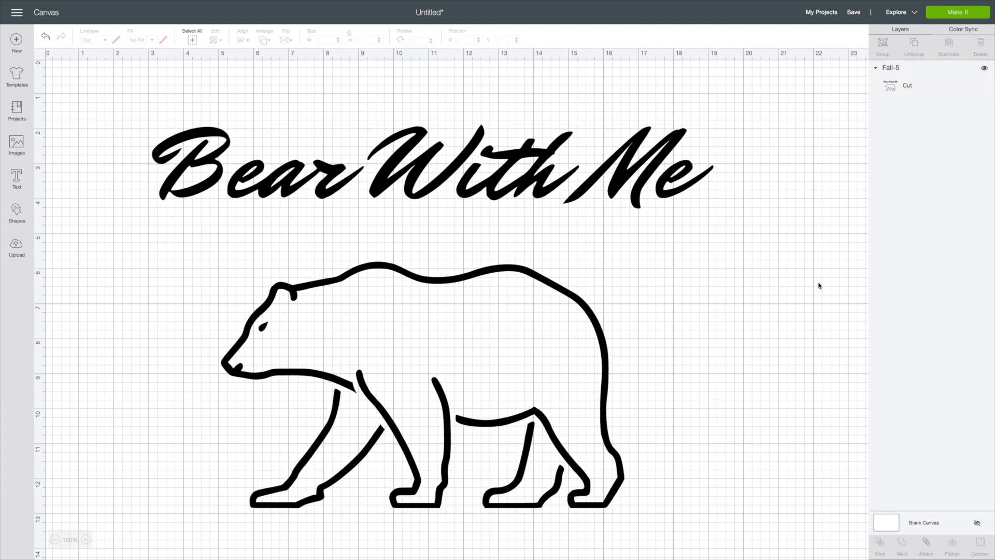